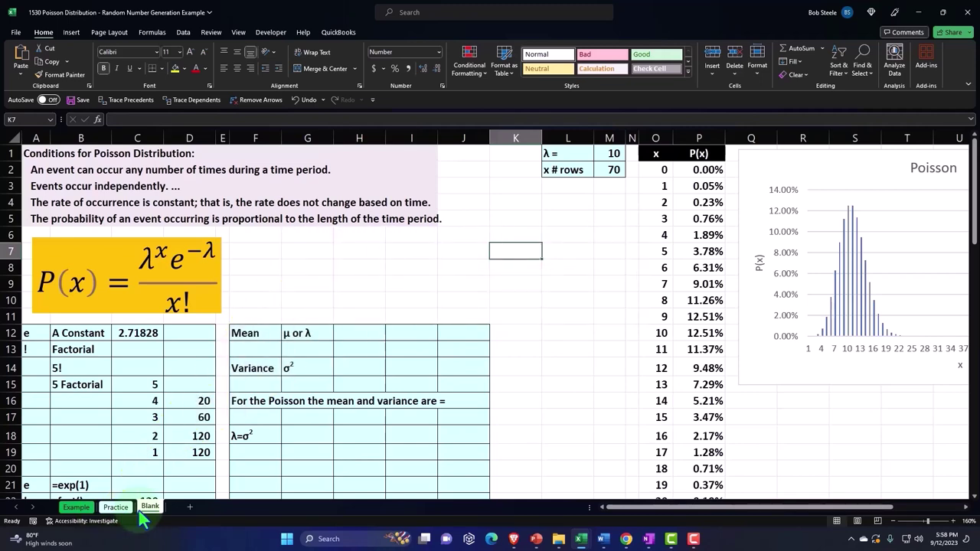
left_click(376, 286)
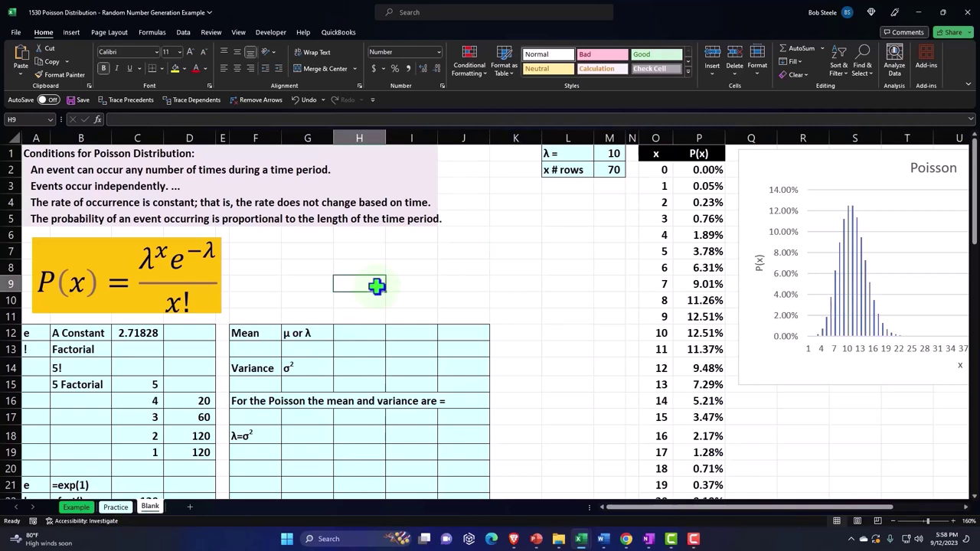
left_click_drag(34, 153, 218, 186)
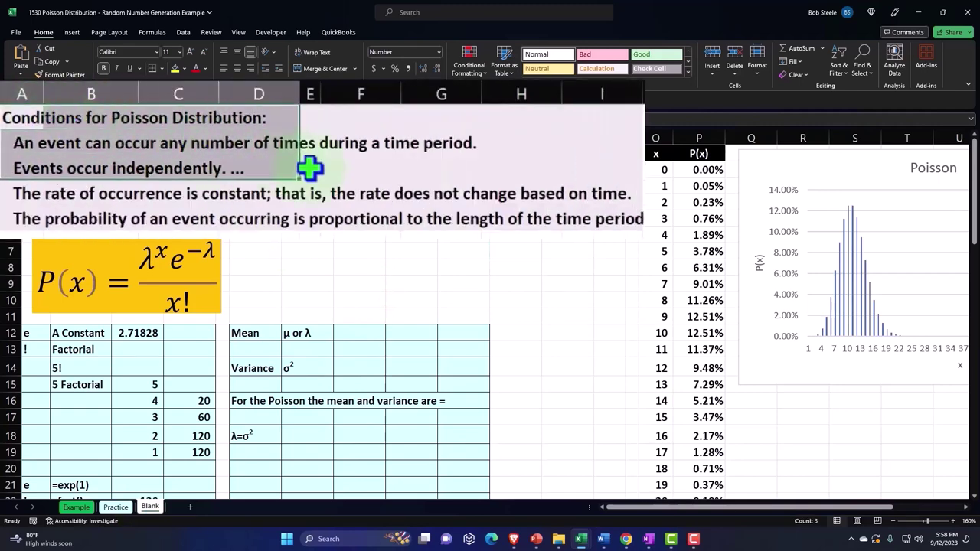
mouse_move(310, 167)
left_mouse_down()
mouse_move(536, 193)
mouse_move(586, 221)
left_mouse_up()
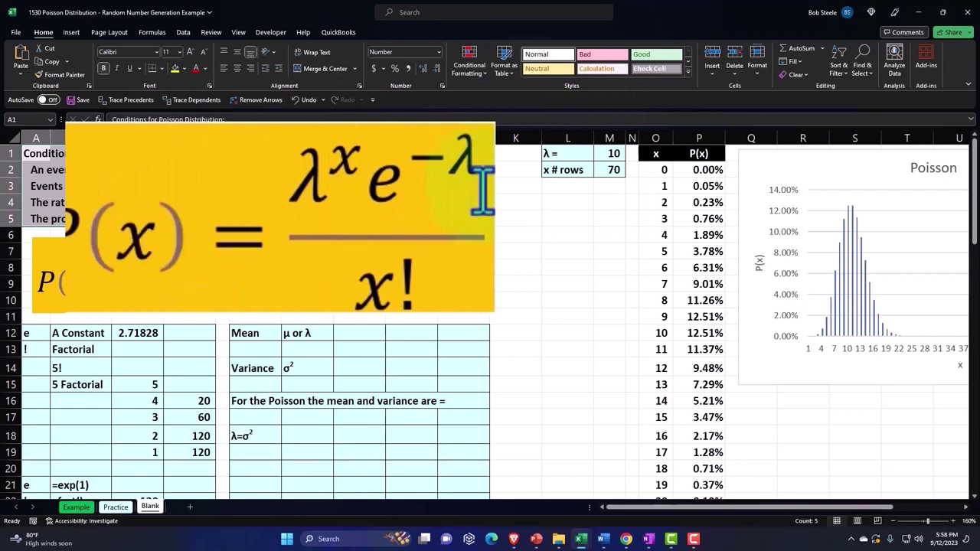
left_click(482, 187)
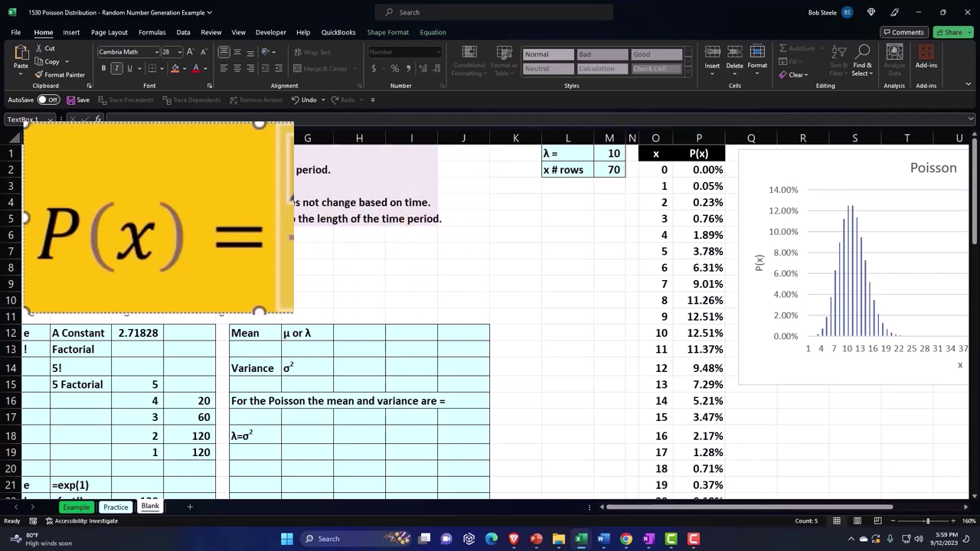
left_click(232, 272)
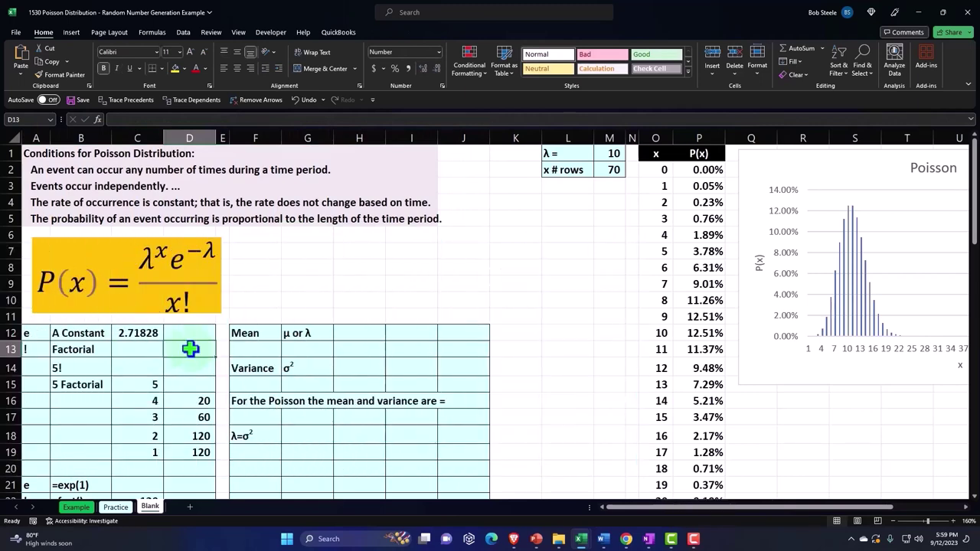
left_click(545, 205)
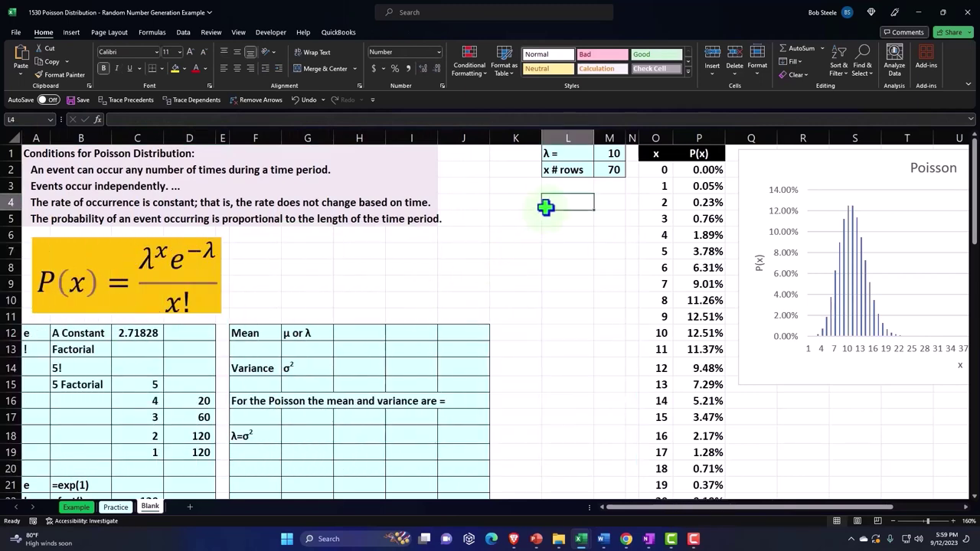
key("Right")
key("Right")
key("Right")
key("Right")
key("Right")
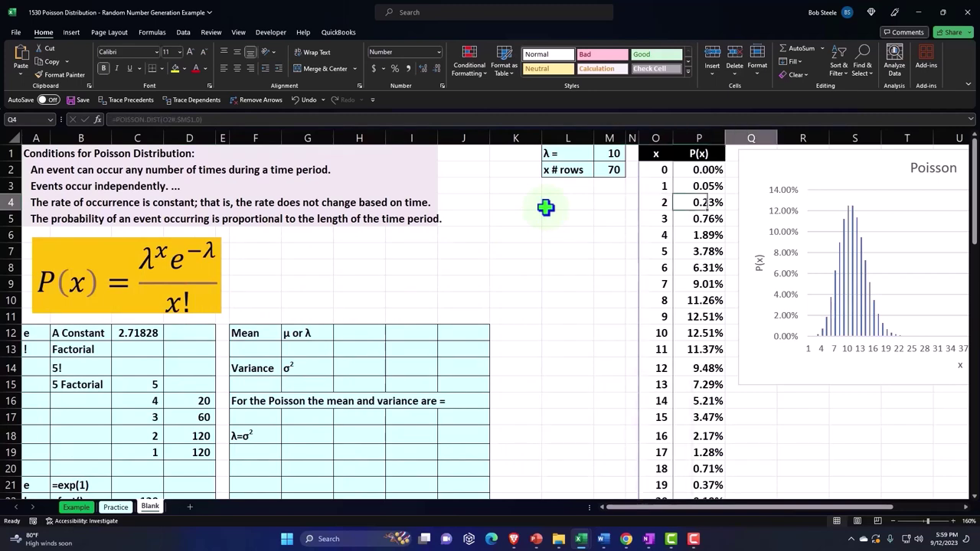
key("Right")
key("Right")
key("Right")
key("Right")
key("Right")
key("Right")
key("Right")
key("Right")
key("Right")
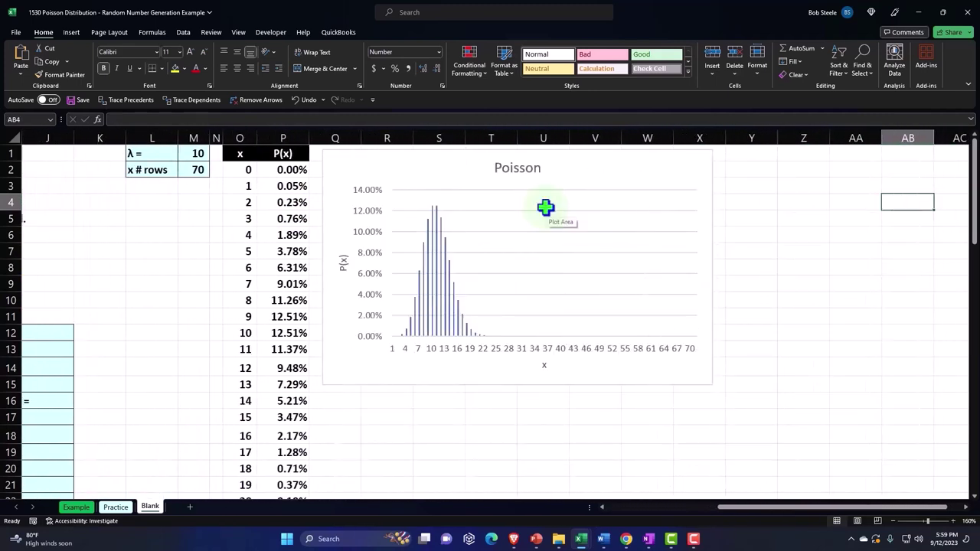
left_click(198, 153)
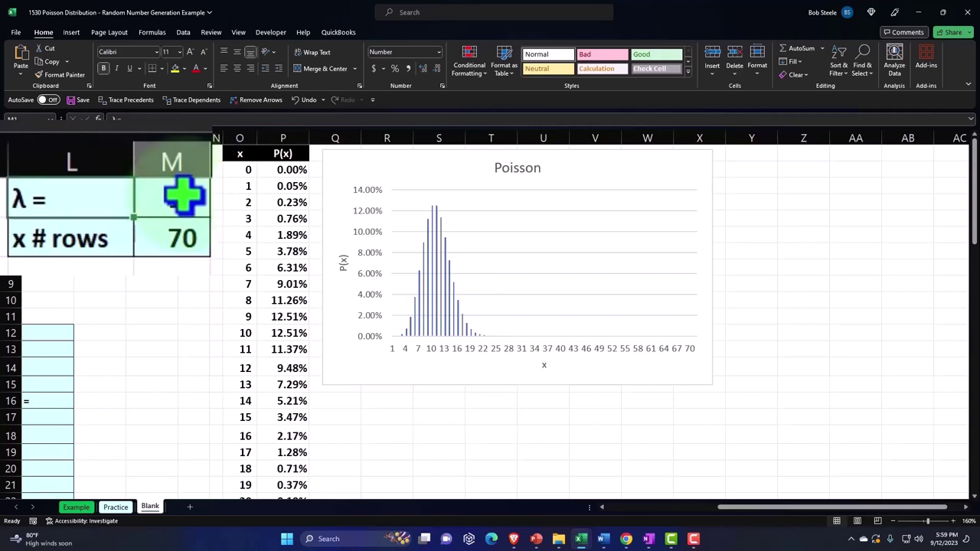
key("Right")
key("Right")
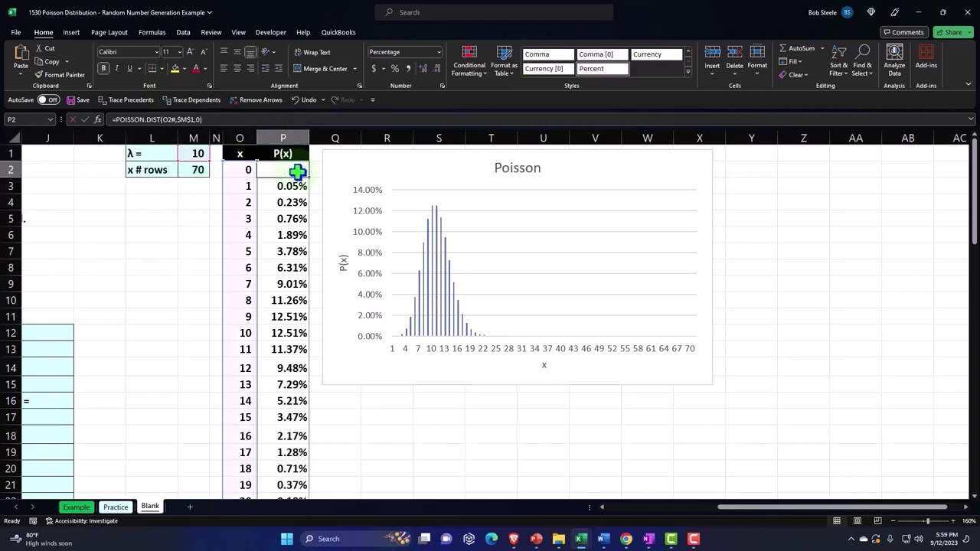
double_click(297, 170)
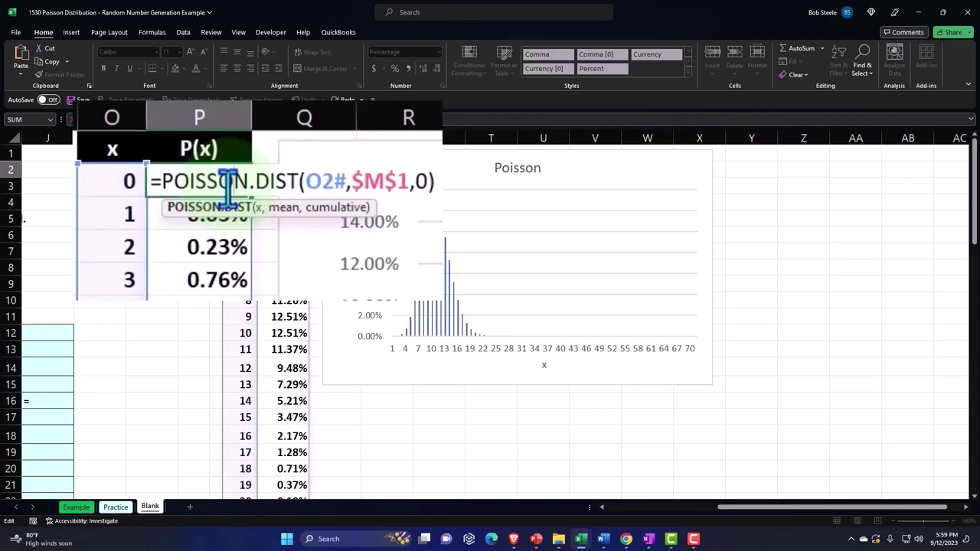
key("Return")
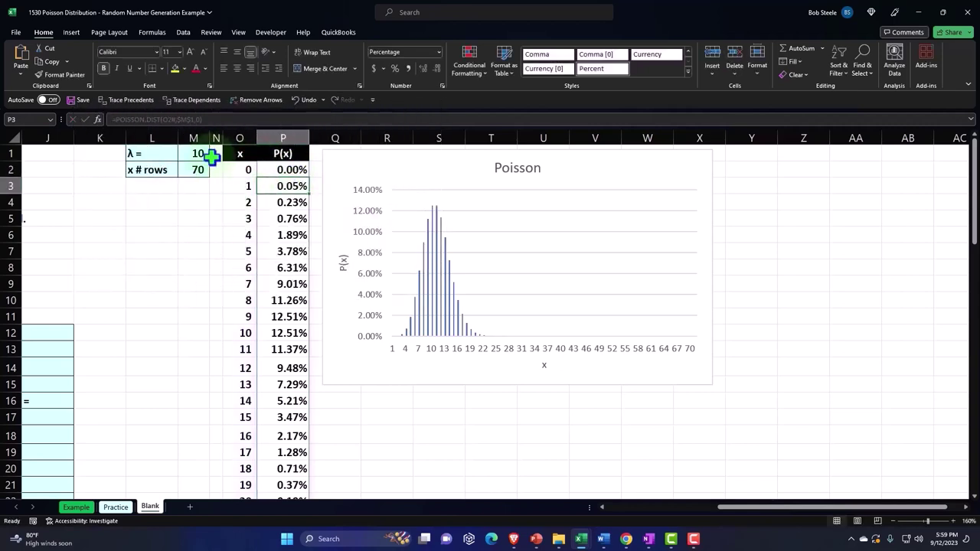
left_click(200, 153)
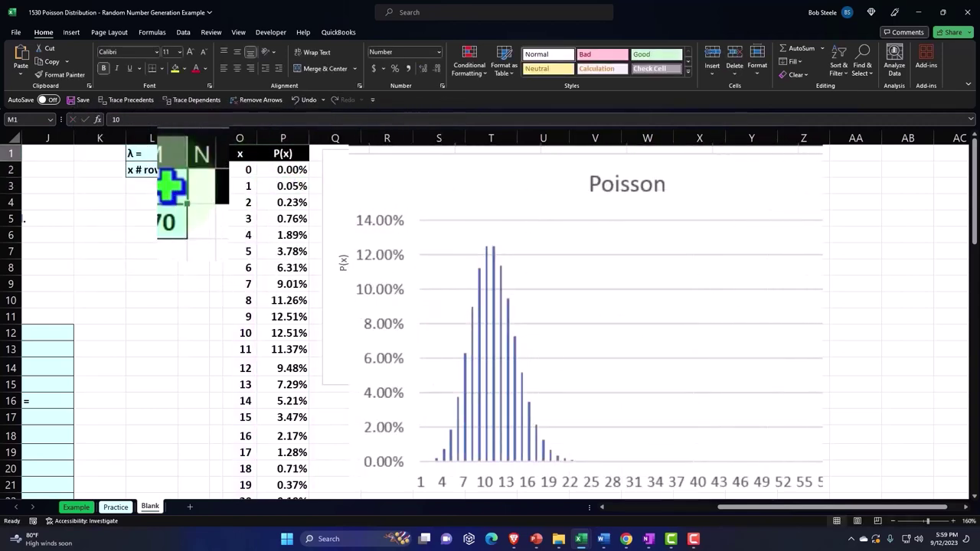
type("2")
key("Return")
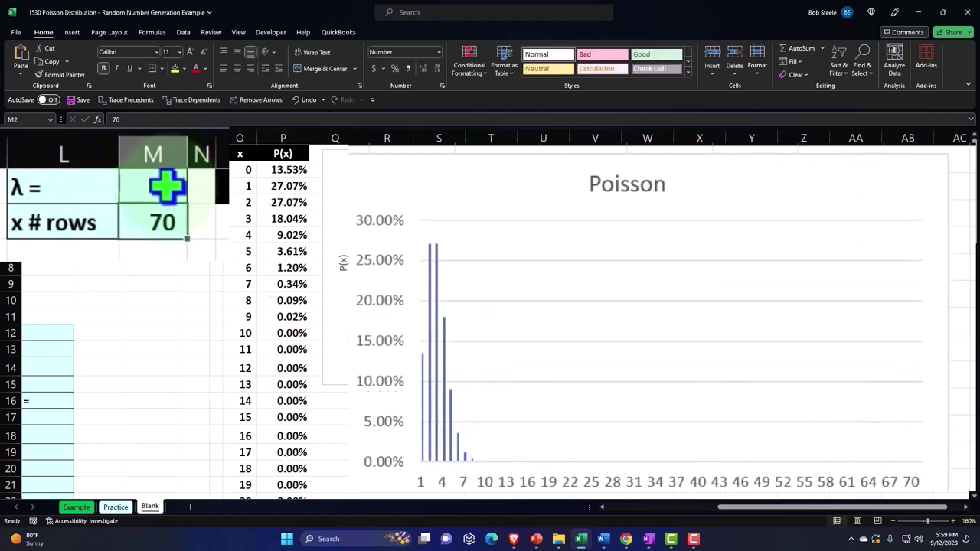
left_click(167, 186)
type("10")
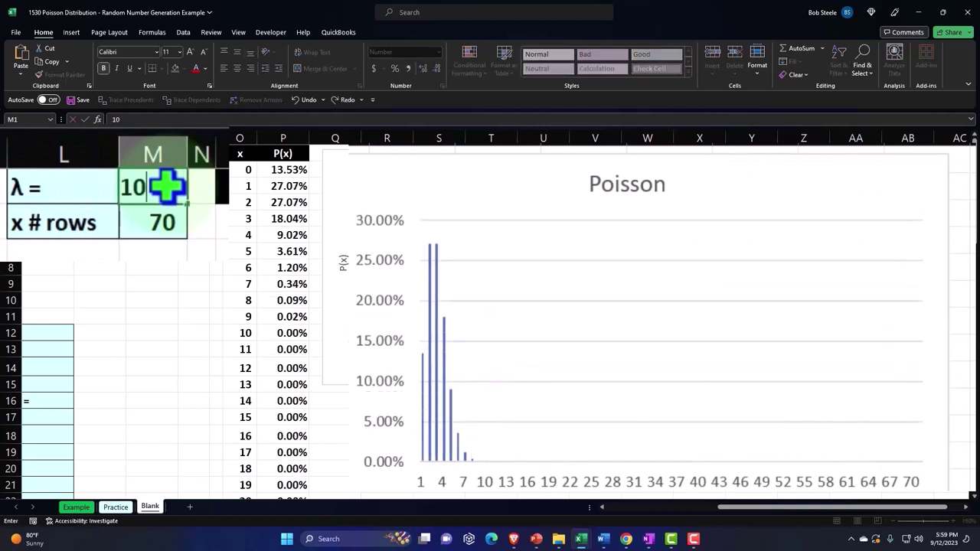
key("Return")
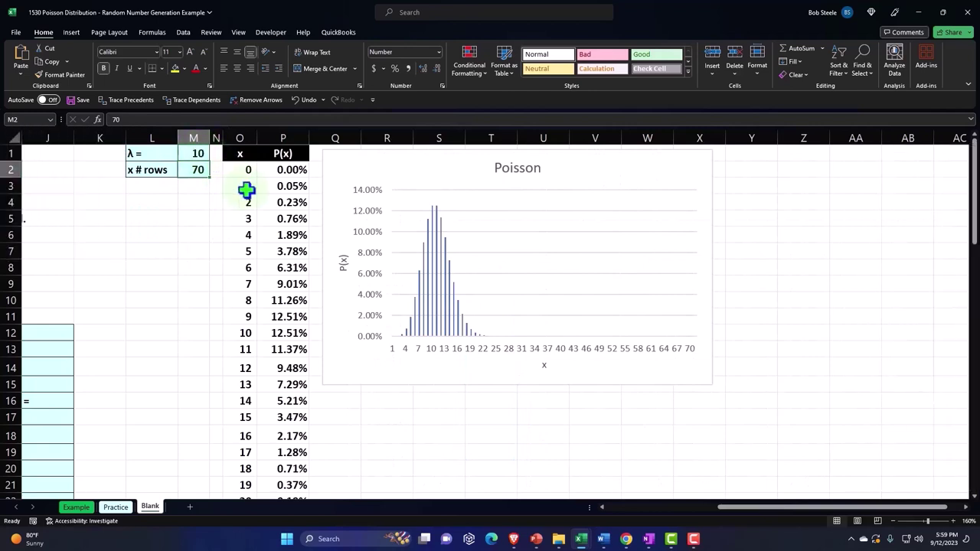
left_click(246, 191)
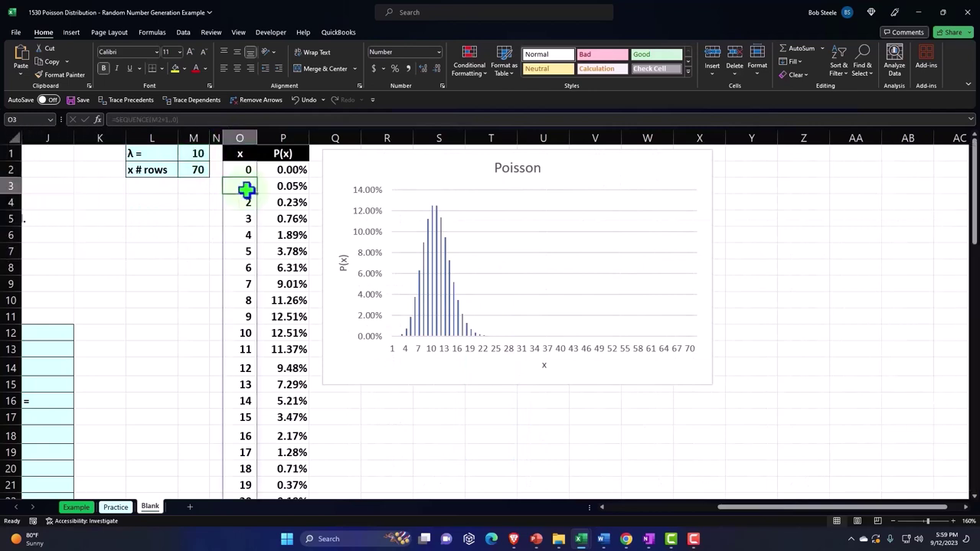
left_click(139, 217)
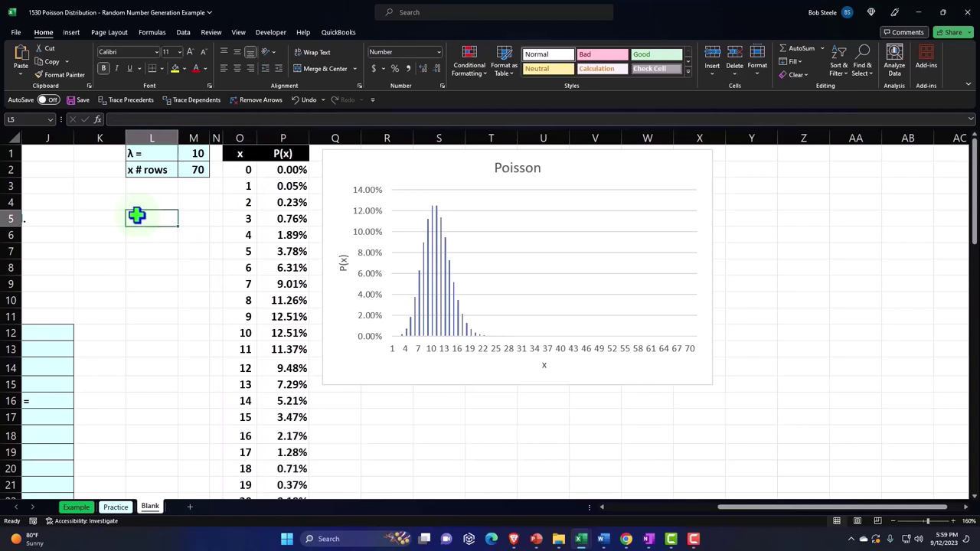
key("Left")
key("Left")
key("Left")
key("Left")
key("Left")
key("Left")
key("Left")
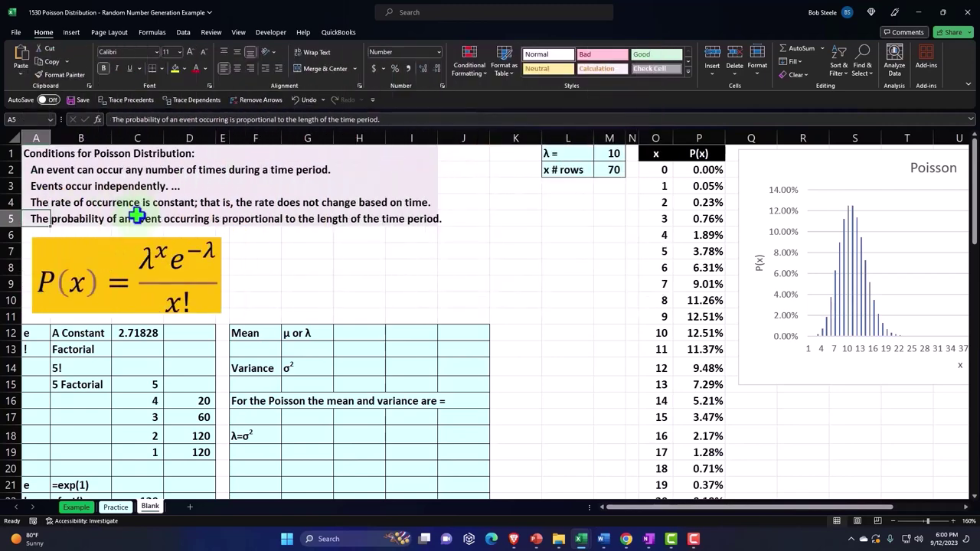
left_click(712, 218)
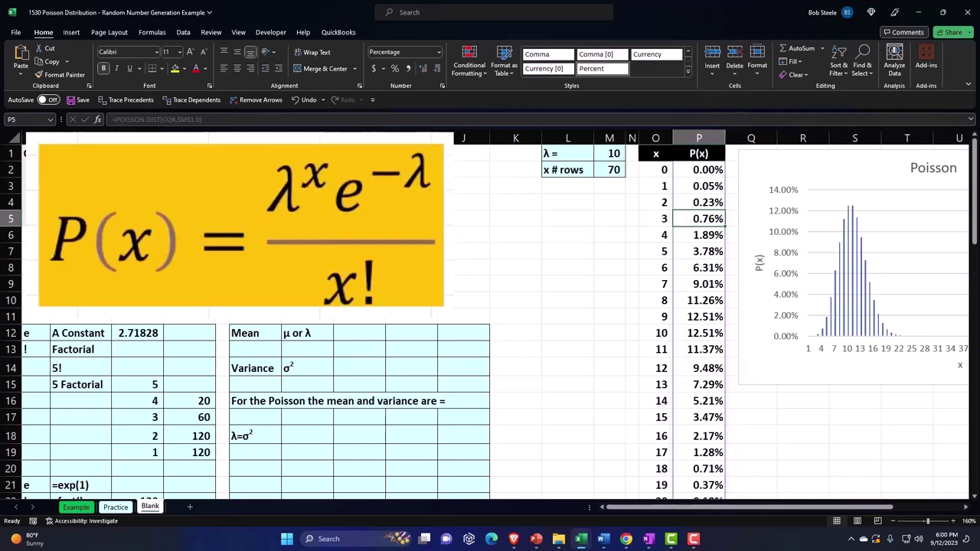
left_click(572, 230)
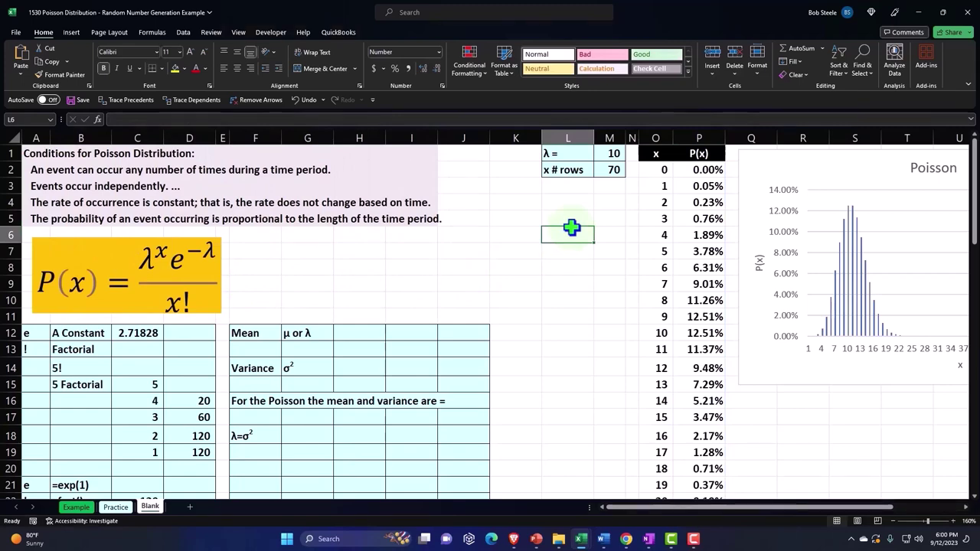
key("Right")
key("Right")
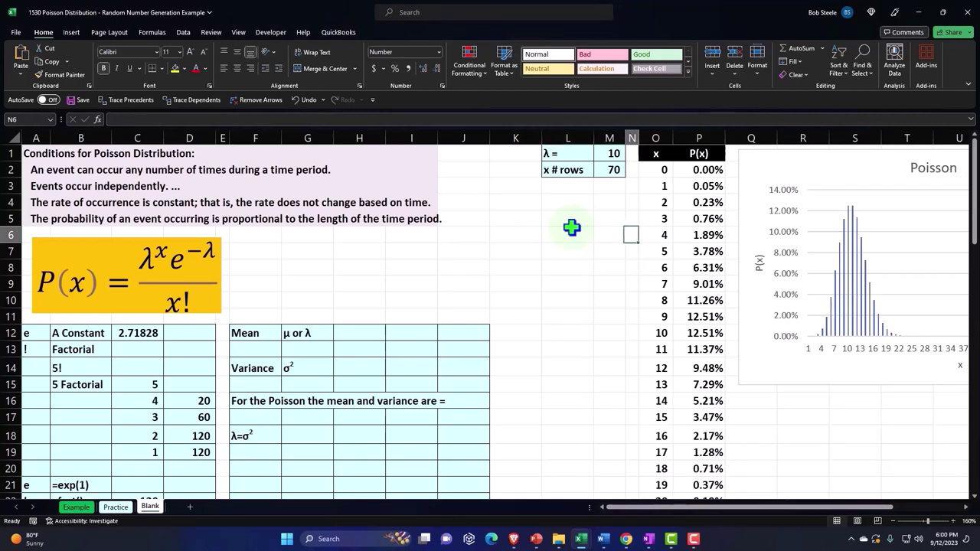
key("Up")
key("Right")
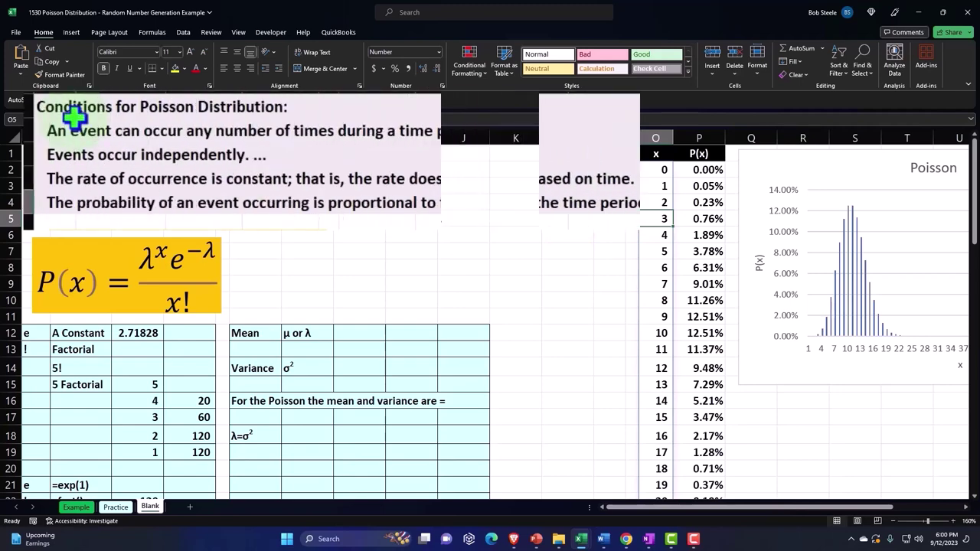
key("Right")
key("Right")
key("Right")
key("Right")
key("Right")
key("Right")
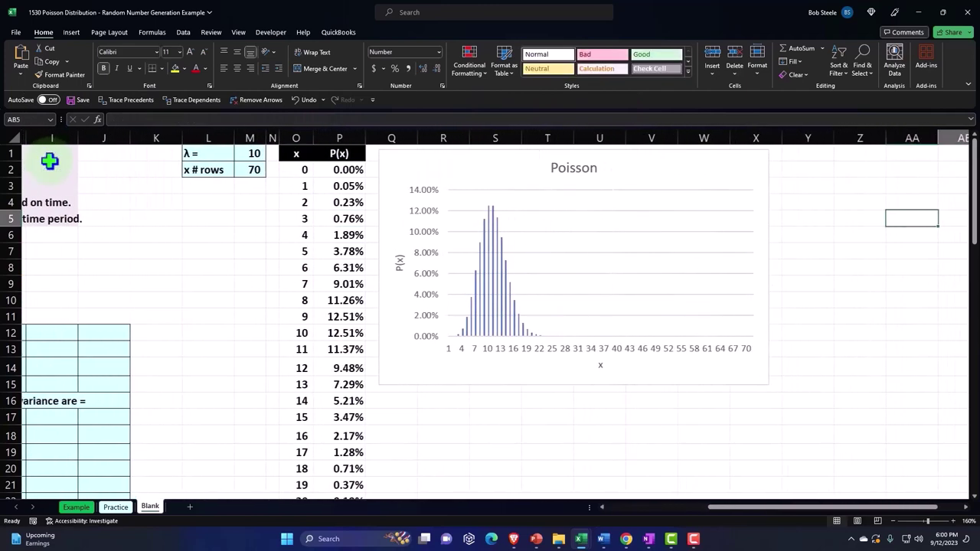
key("Up")
key("Up")
key("Up")
key("Up")
key("Left")
key("Left")
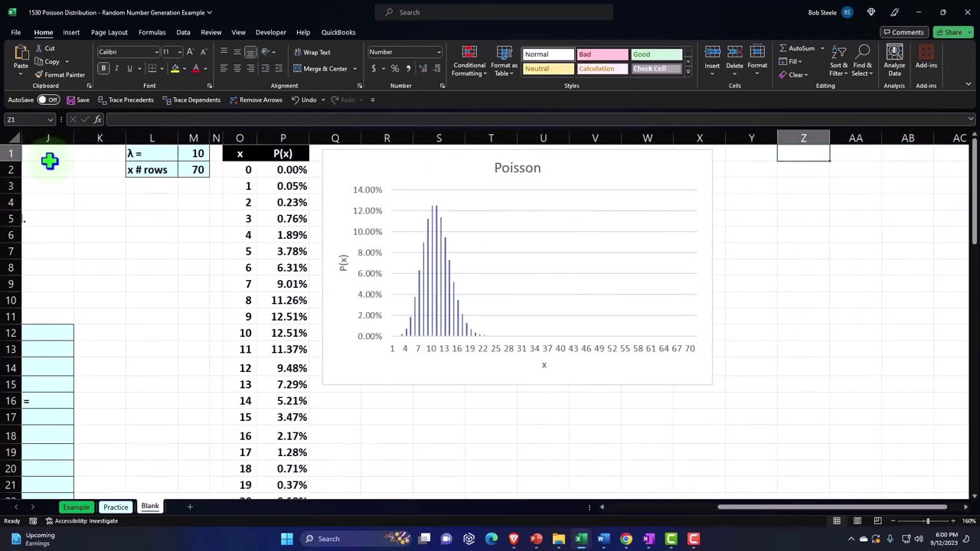
Begin a =RANDBETWEEN formula in Z1, delete it unfinished, and return to cell A1
type("=")
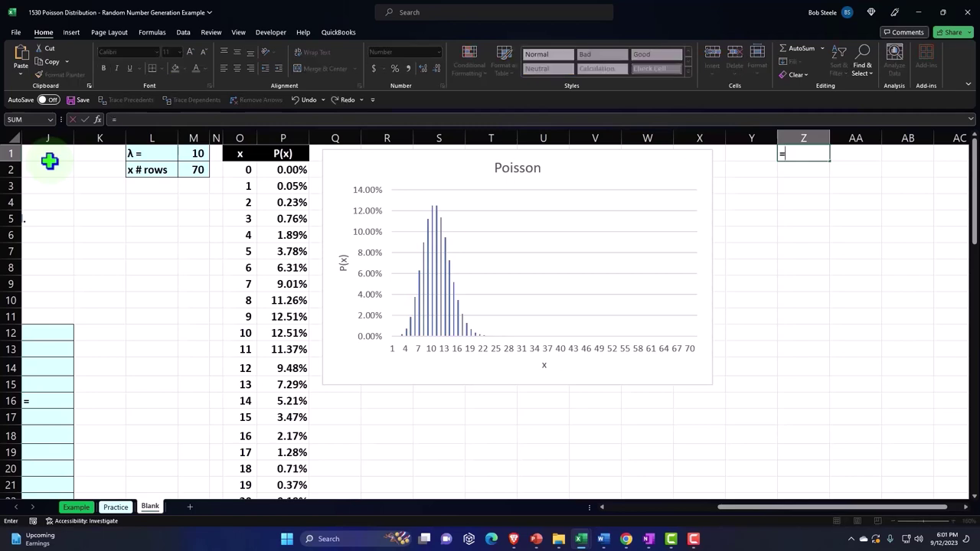
type("ran")
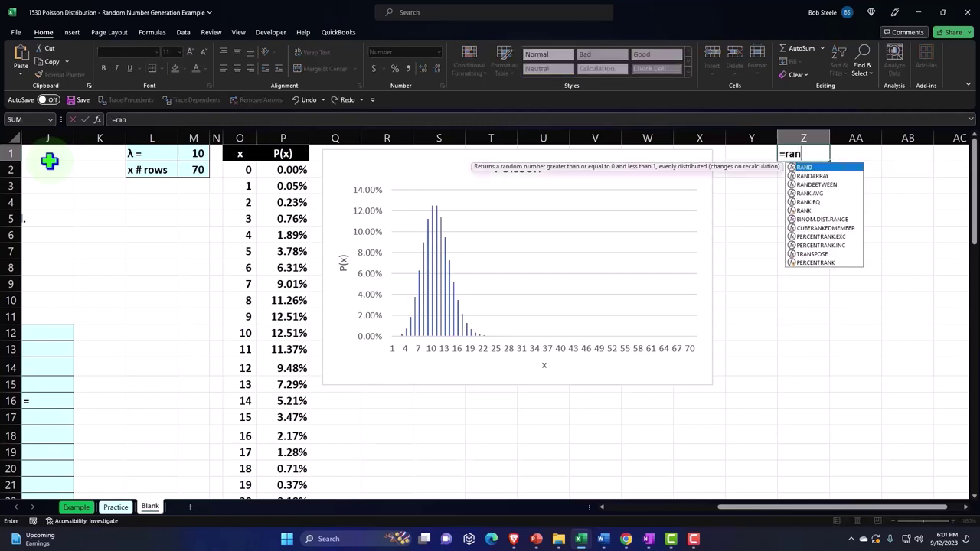
type("d")
key("Down")
key("Down")
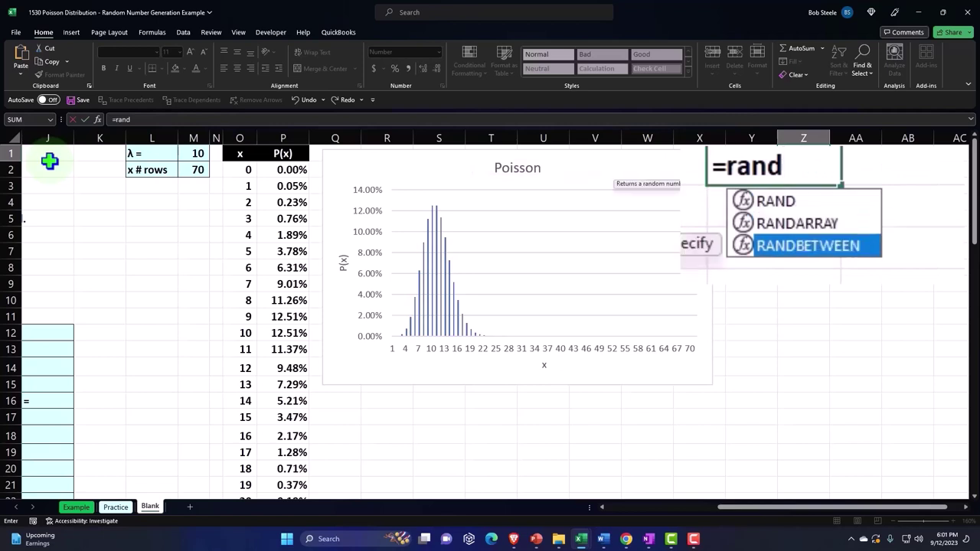
key("Tab")
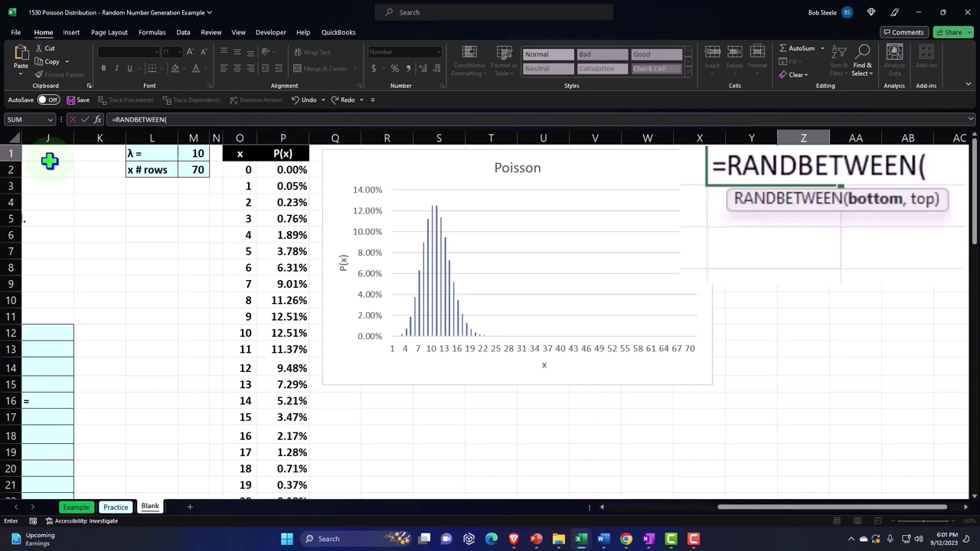
key("BackSpace")
key("BackSpace")
key("BackSpace")
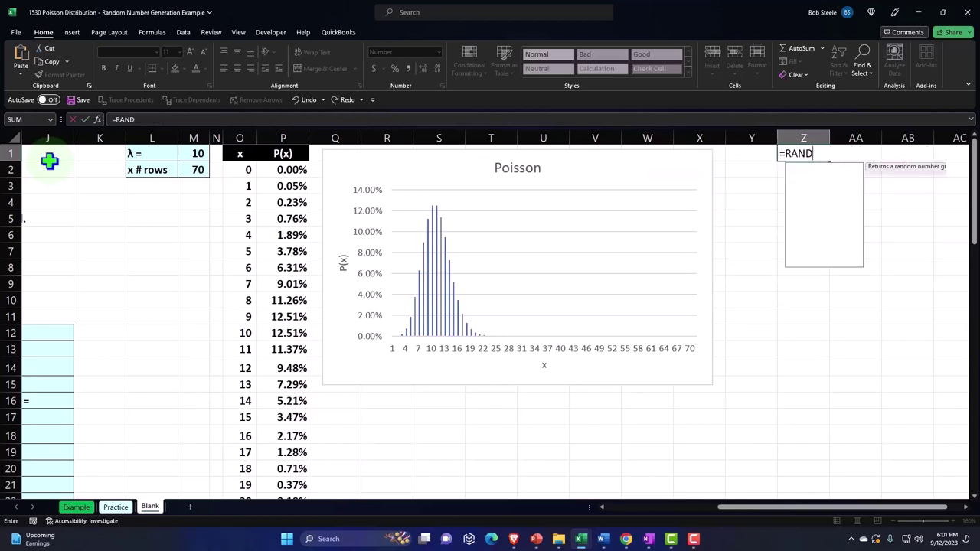
key("BackSpace")
key("BackSpace")
key("BackSpace")
key("Left")
key("Left")
key("Left")
key("Left")
key("ctrl+Home")
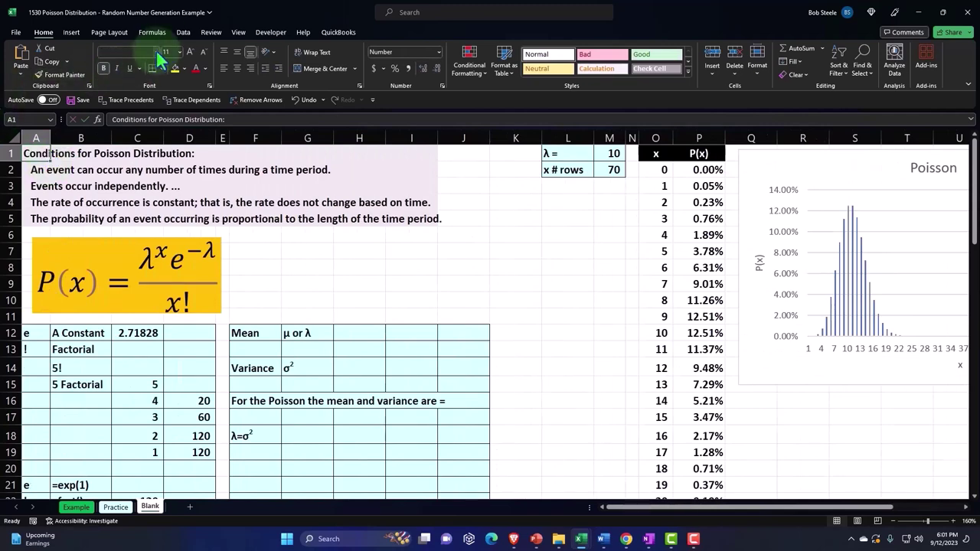
Check the Data tab for Data Analysis, reselect Z1, and open the File backstage Home page
left_click(183, 33)
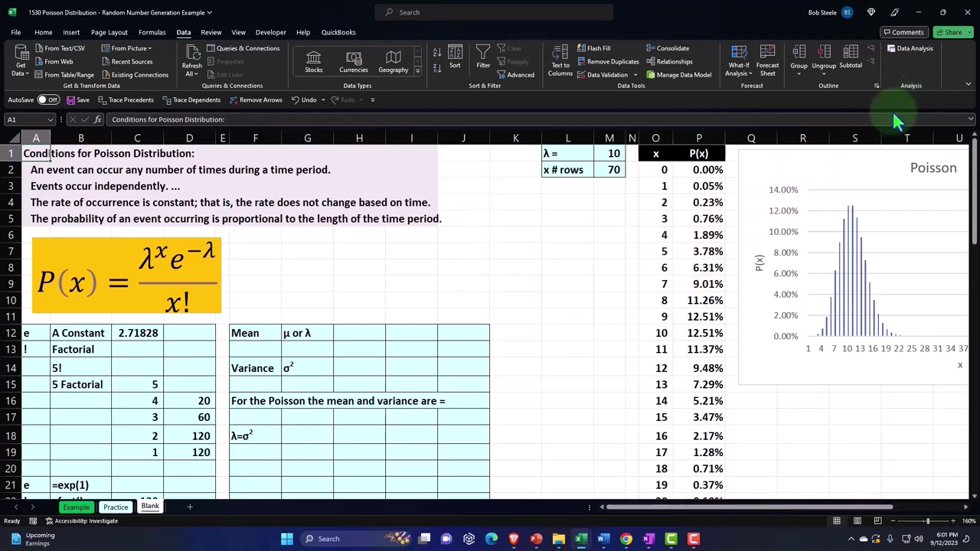
left_click(628, 214)
key("Right")
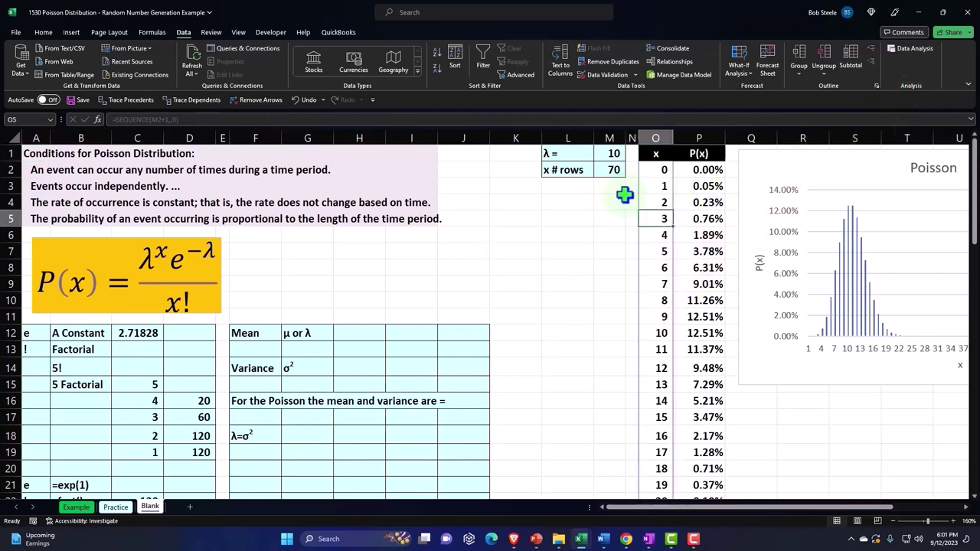
key("Right")
key("Right")
key("Right")
key("Up")
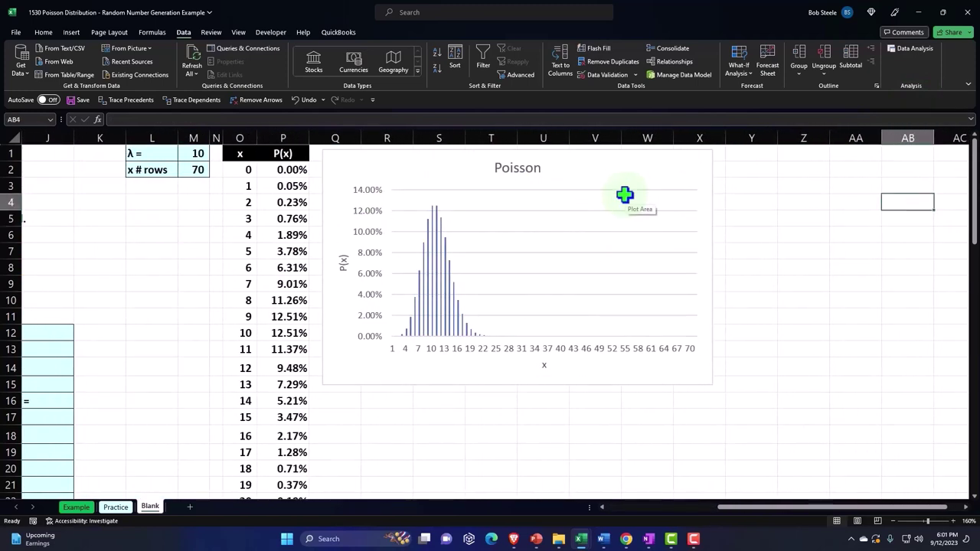
key("Up")
key("Up")
key("Up")
key("Left")
key("Left")
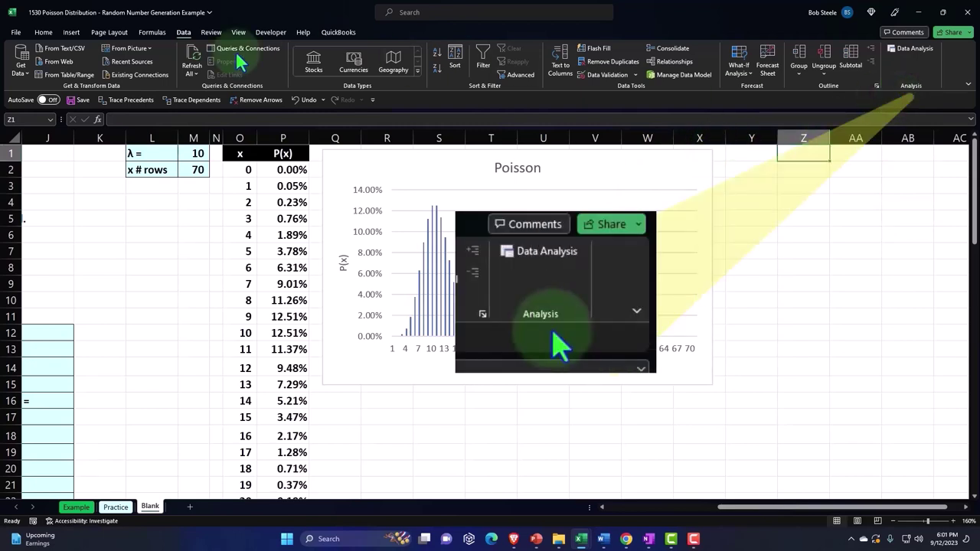
left_click(16, 32)
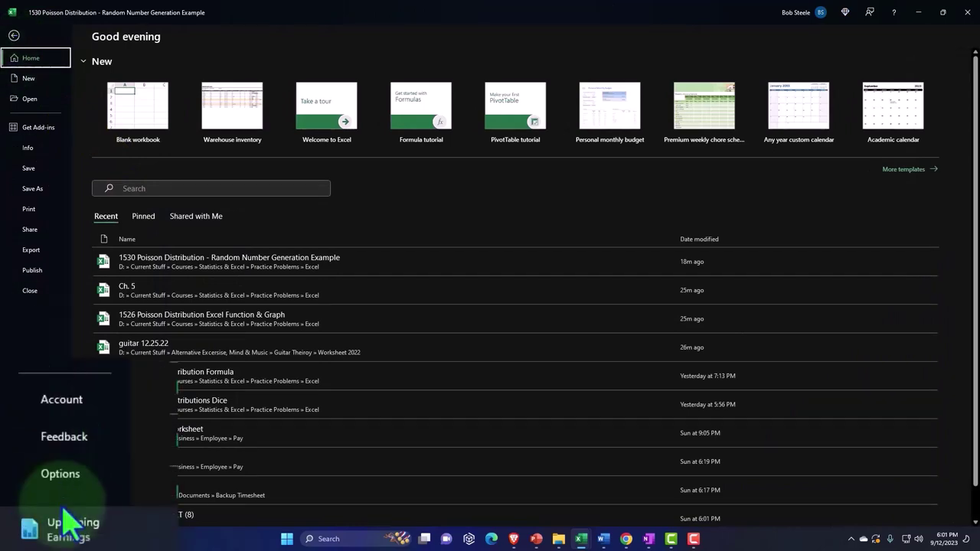
In Excel Options, manage Excel Add-ins and keep Analysis ToolPak checked
left_click(61, 476)
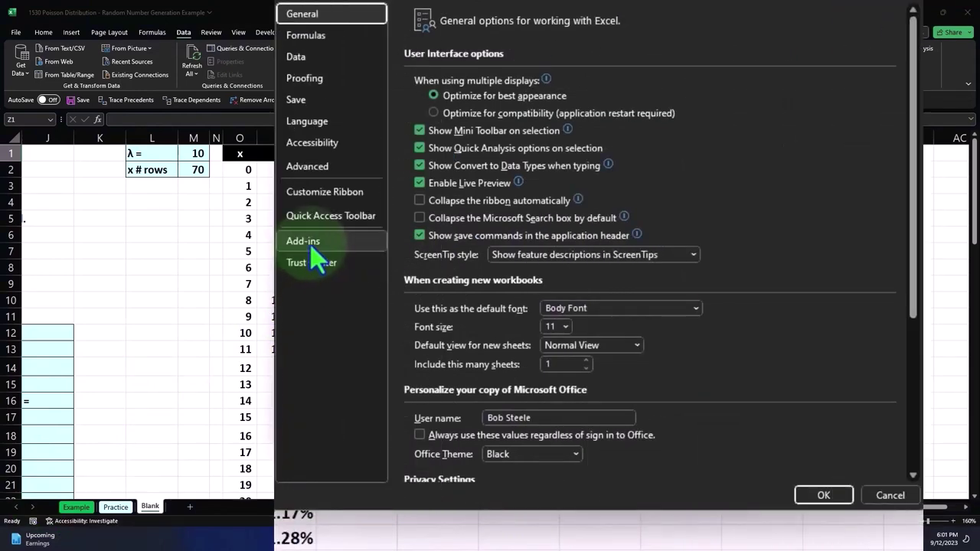
left_click(306, 243)
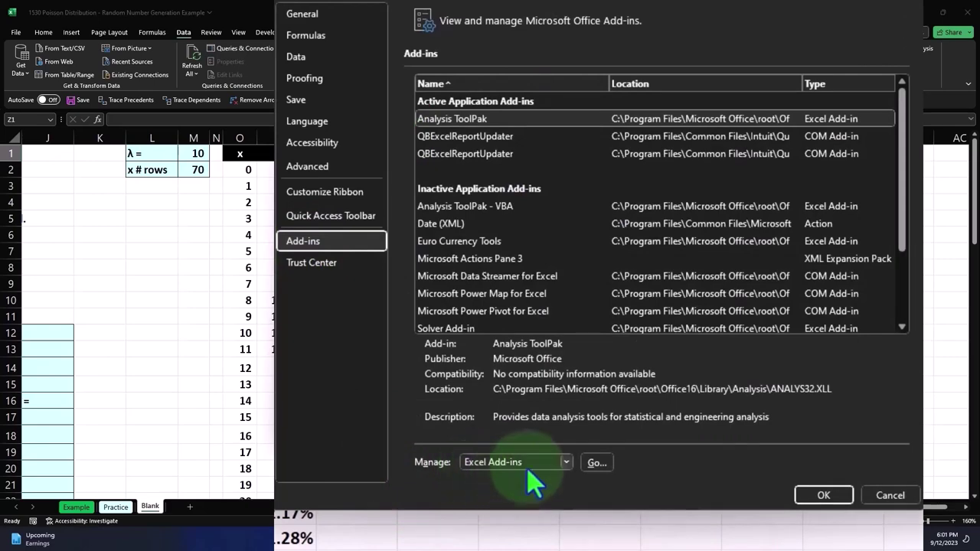
left_click(553, 462)
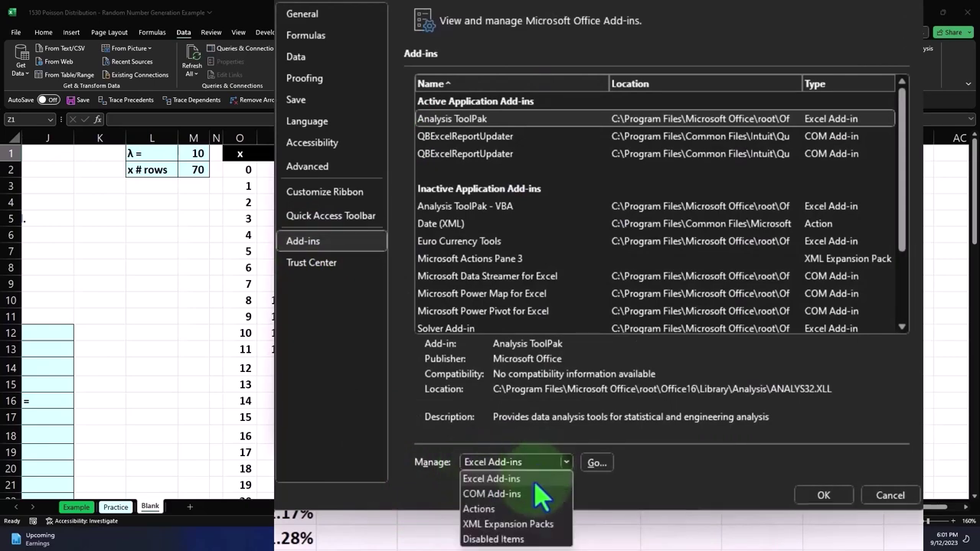
left_click(532, 480)
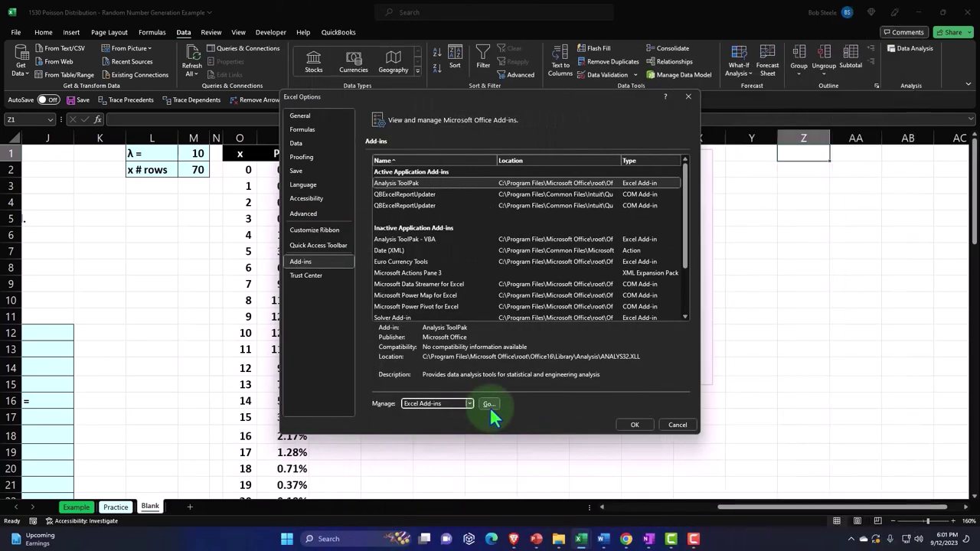
left_click(490, 407)
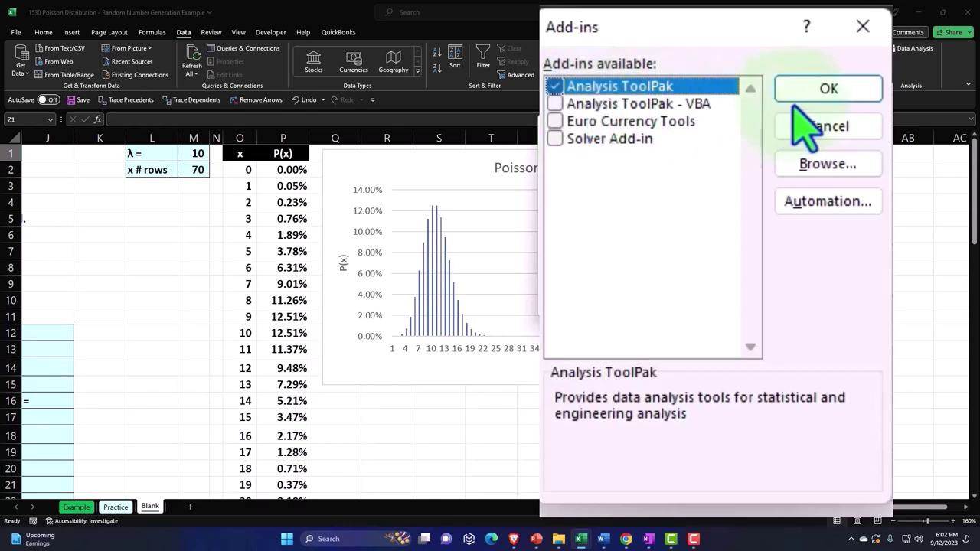
left_click(819, 96)
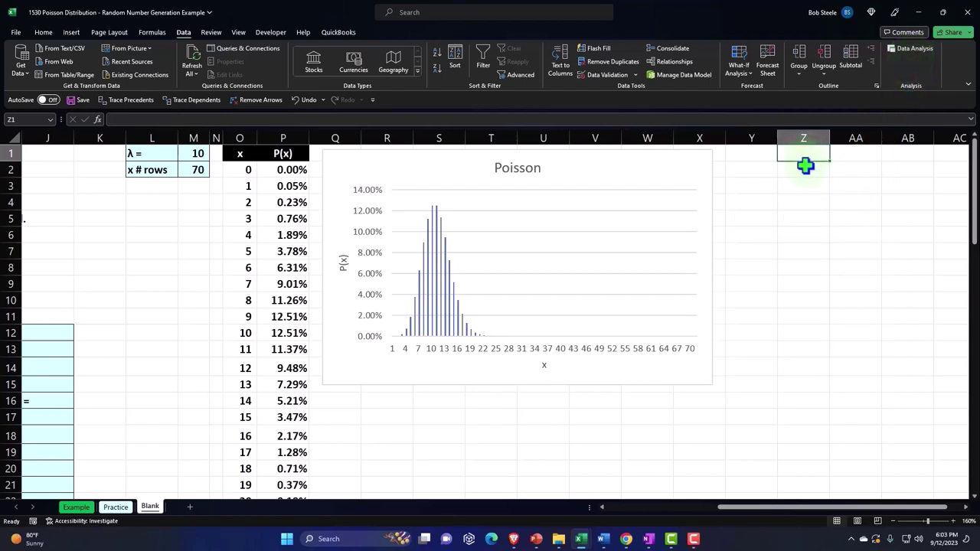
Enter 'Data λ = 10' in Z1, inserting the Greek lambda from the Symbol dialog
type("Dat")
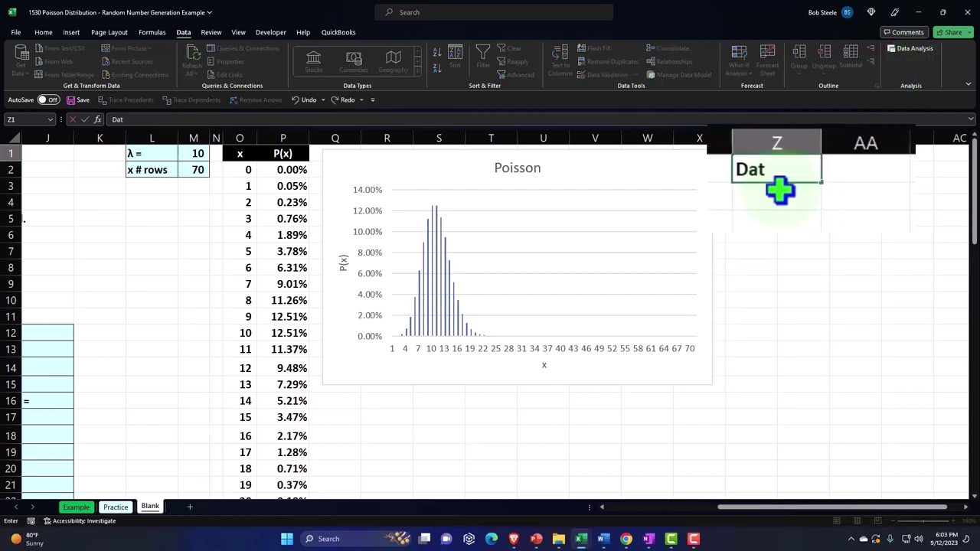
type("a")
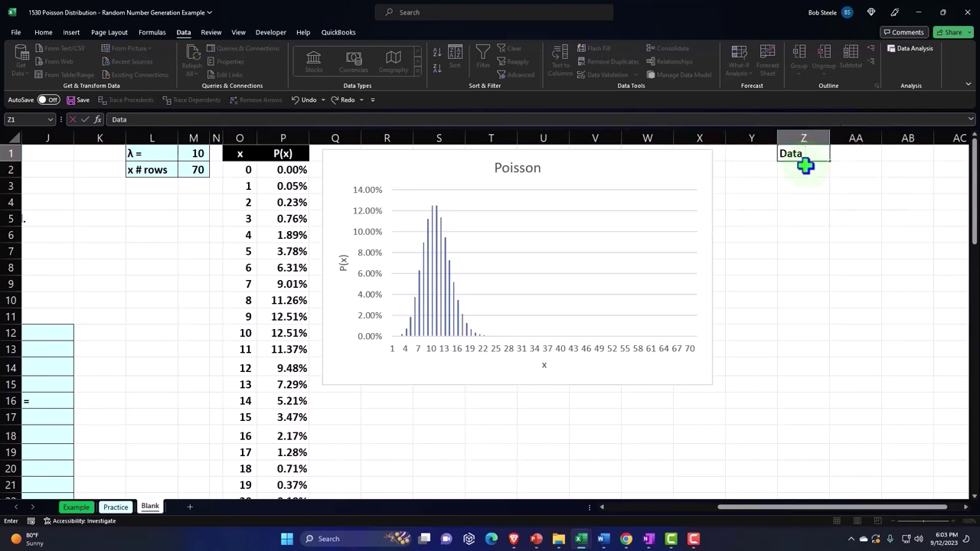
left_click(71, 32)
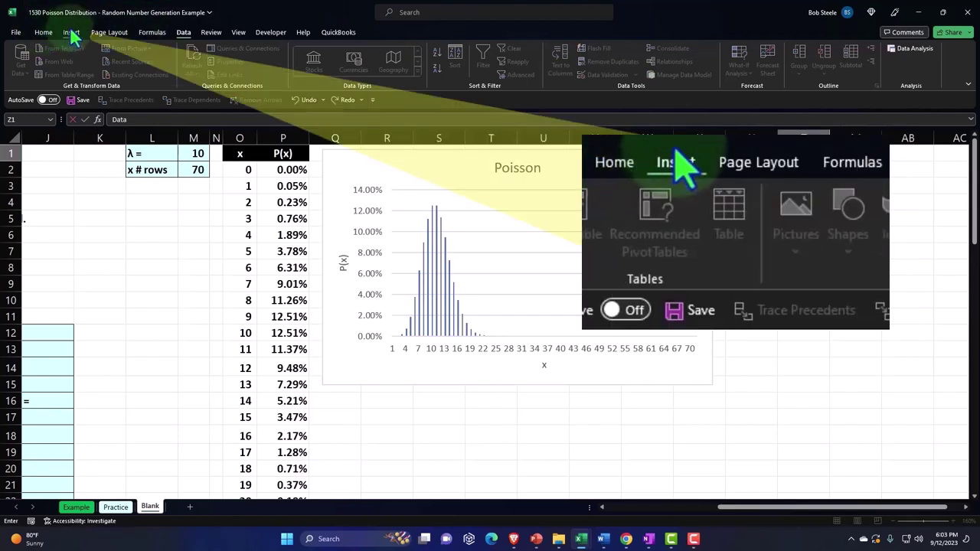
left_click(856, 61)
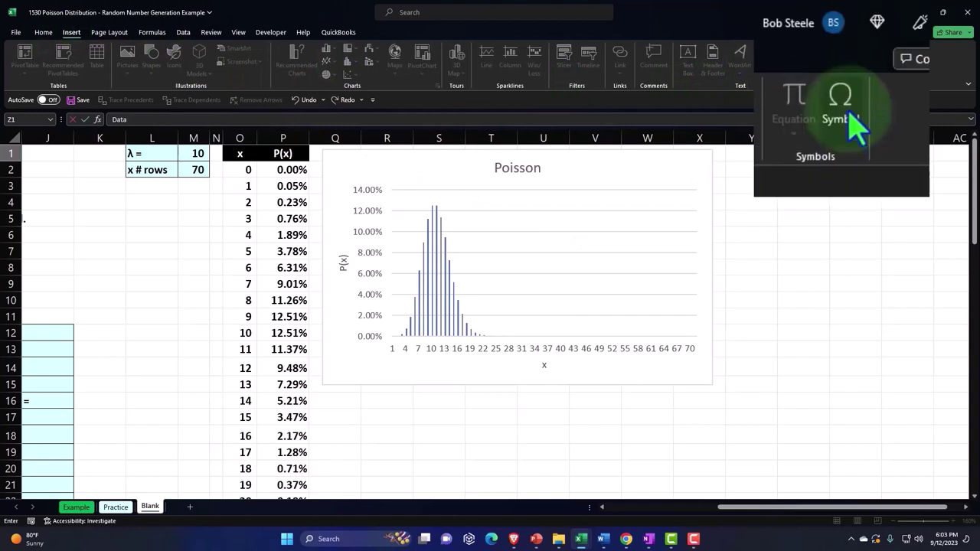
left_click(502, 333)
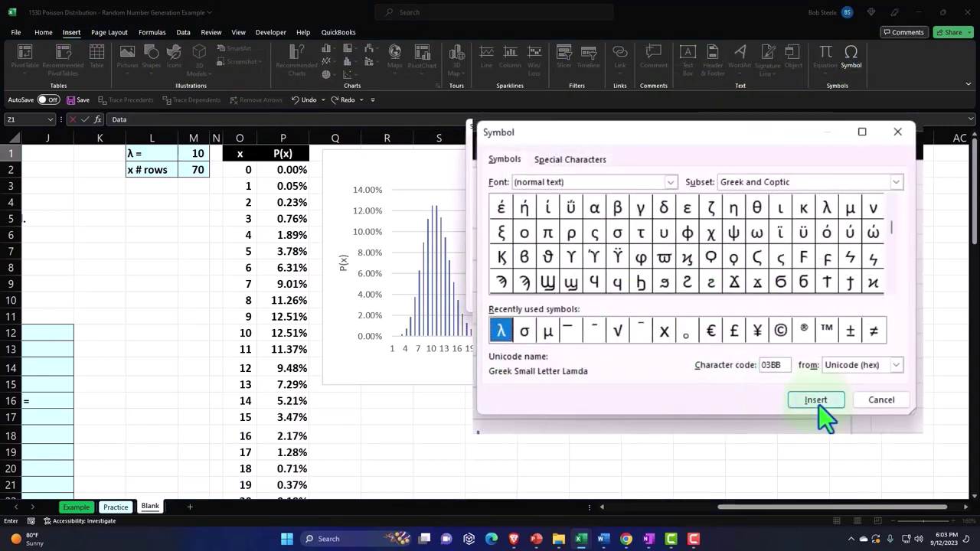
left_click(882, 400)
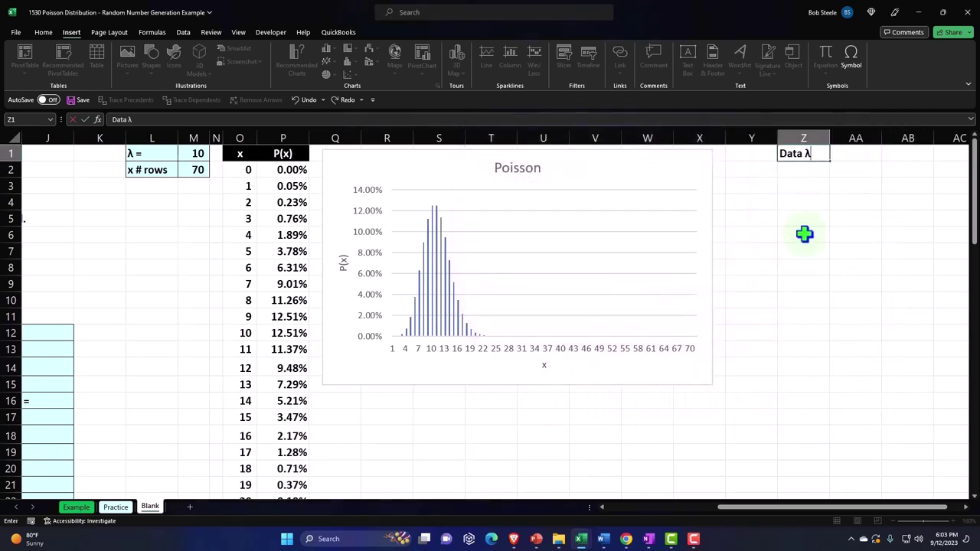
key("Return")
double_click(813, 155)
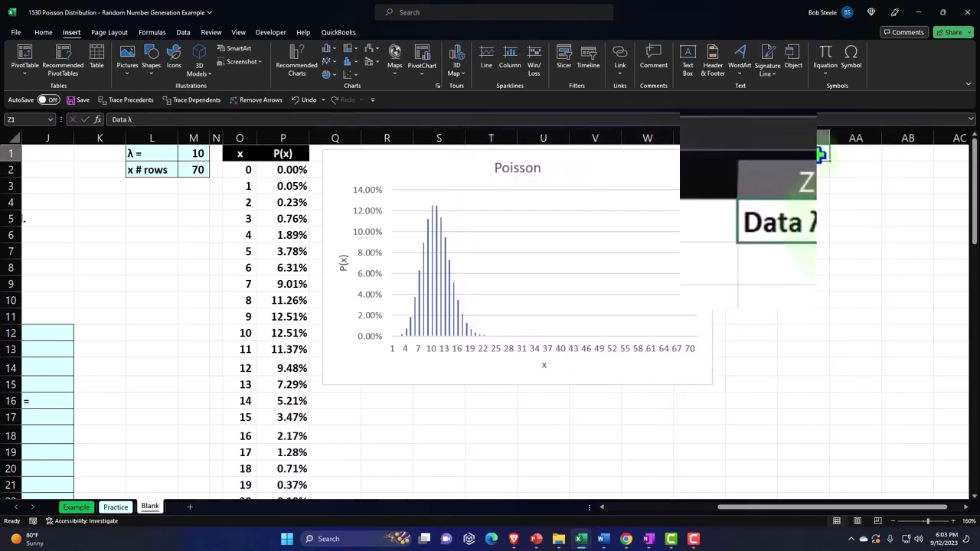
type(" =")
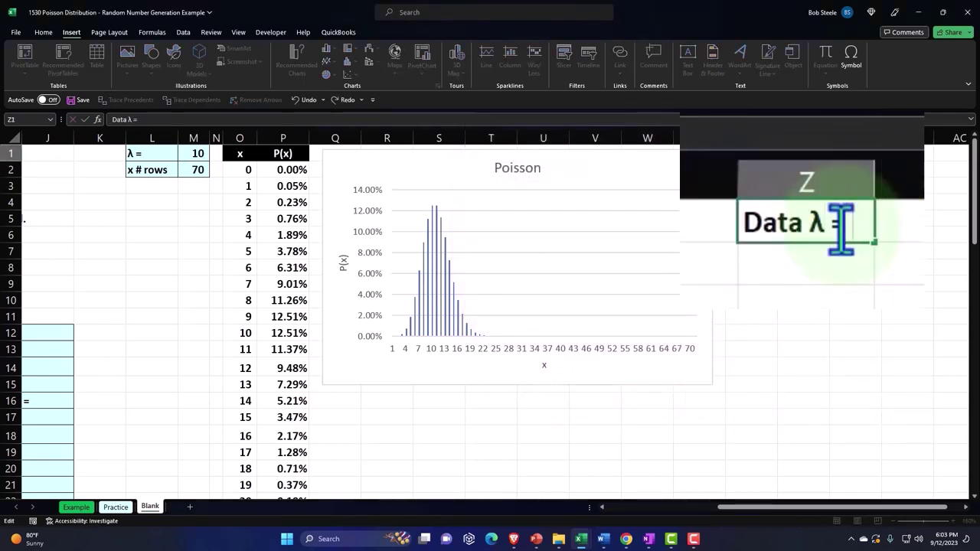
type(" 10")
key("Return")
left_click(840, 228)
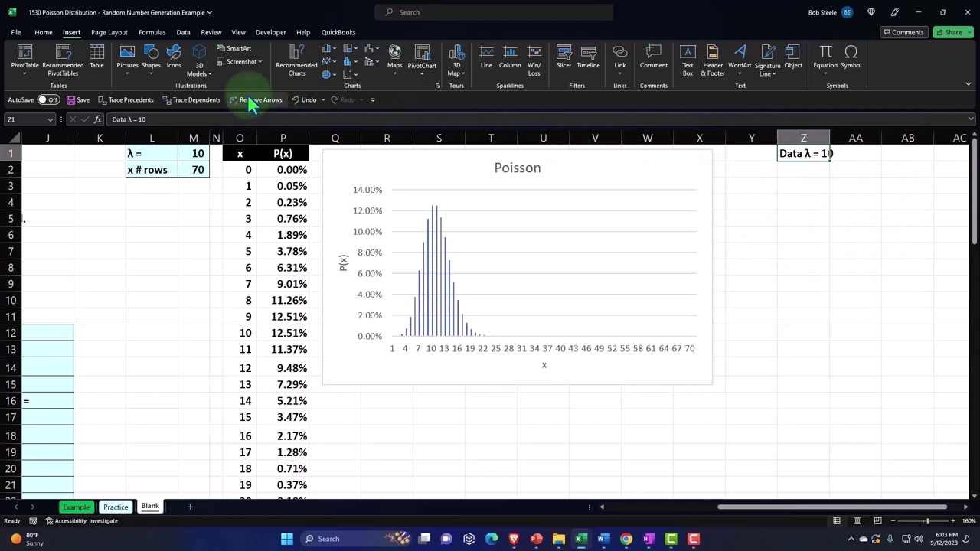
Apply Wrap Text, Center, black fill and white font colour to the Z1 heading
left_click(43, 33)
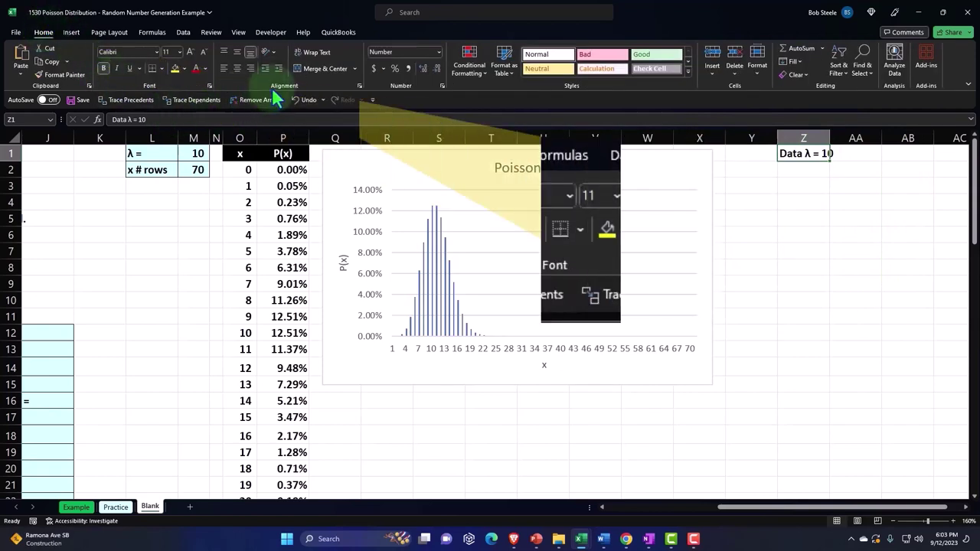
left_click(314, 53)
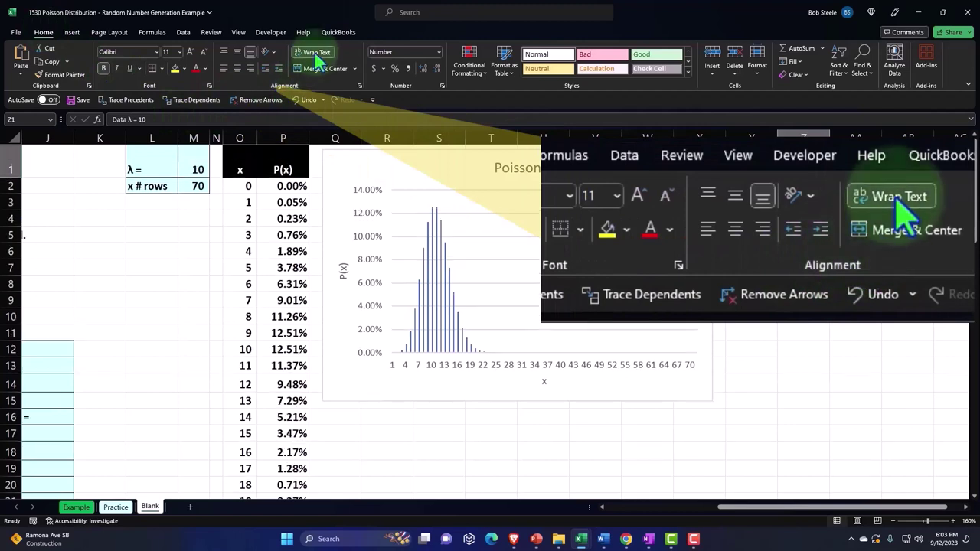
left_click(238, 72)
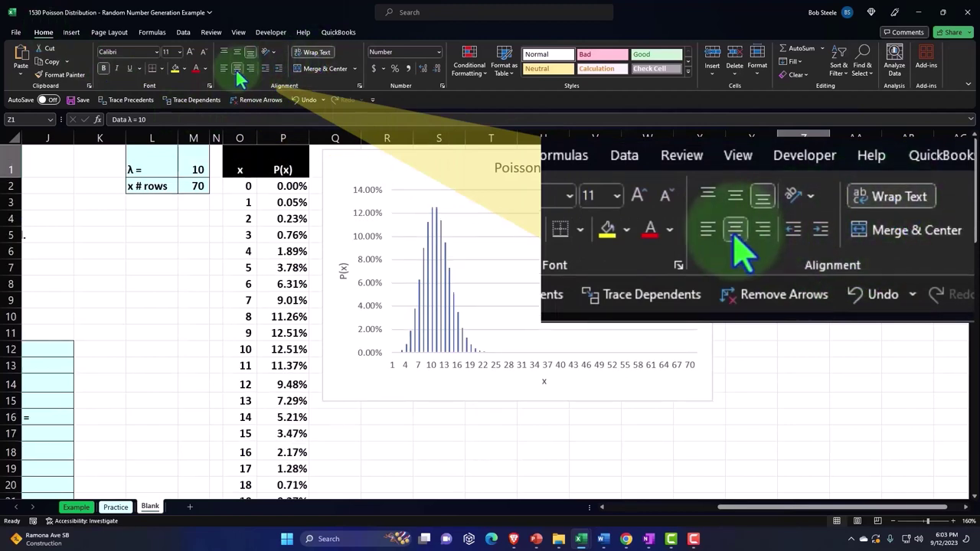
left_click(183, 69)
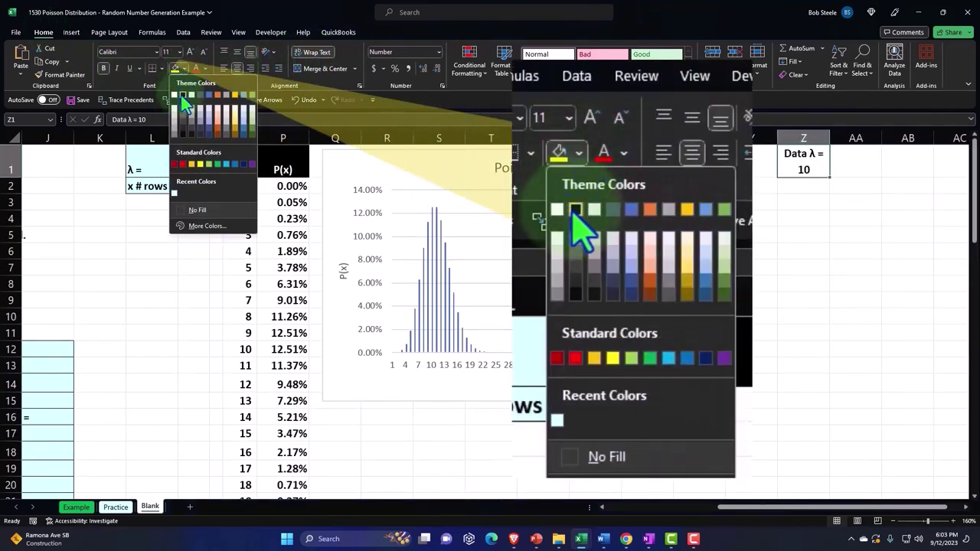
left_click(182, 96)
left_click(203, 68)
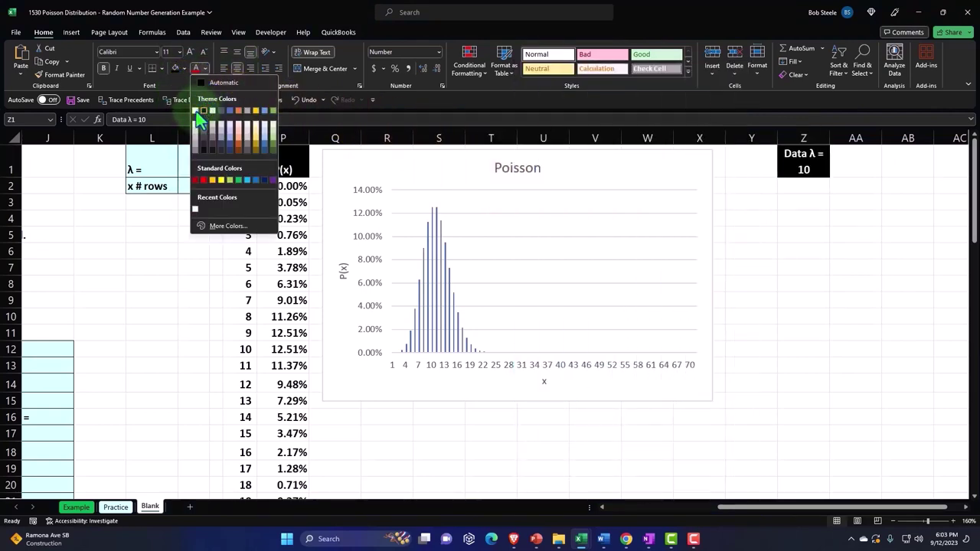
left_click(196, 111)
left_click(803, 188)
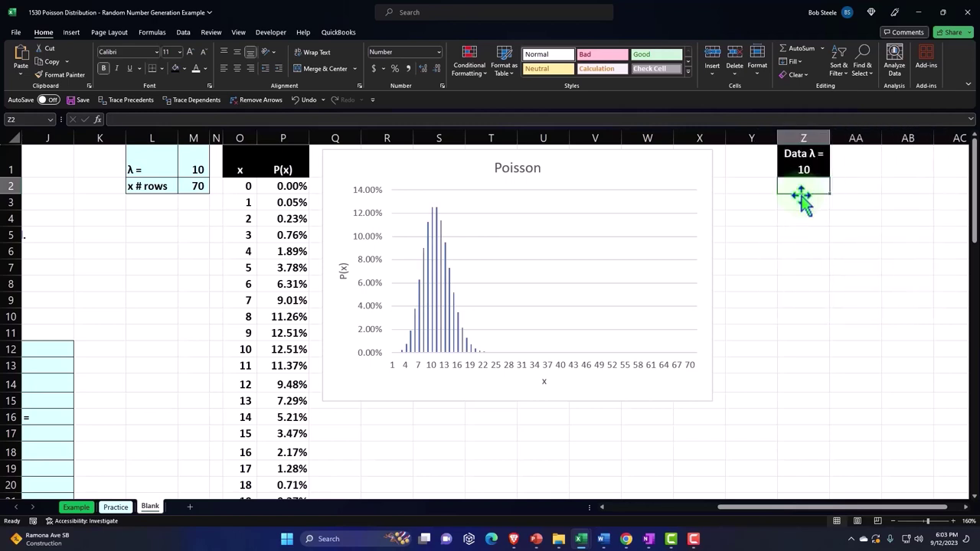
Open Data Analysis from the Data tab and highlight Random Number Generation in the tools list
left_click(184, 35)
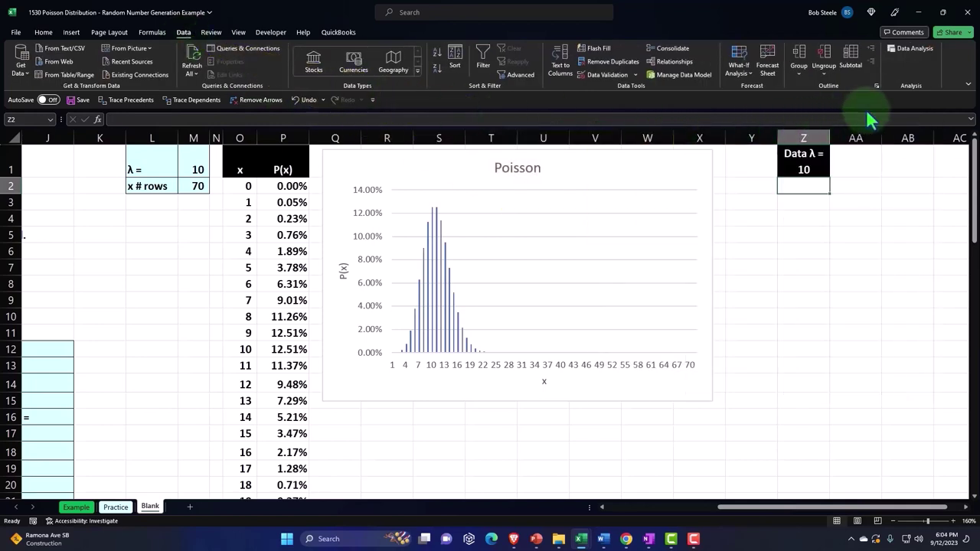
left_click(913, 50)
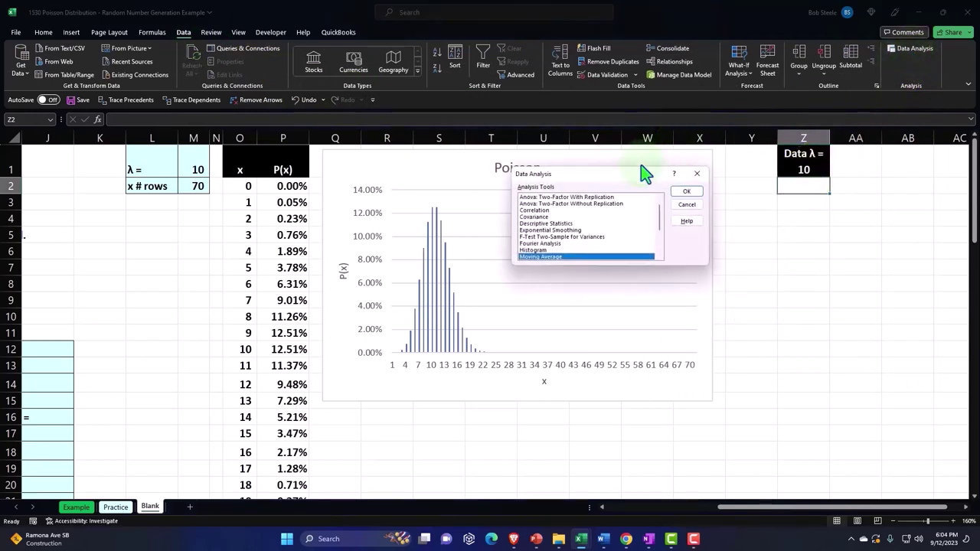
left_click_drag(646, 171, 559, 180)
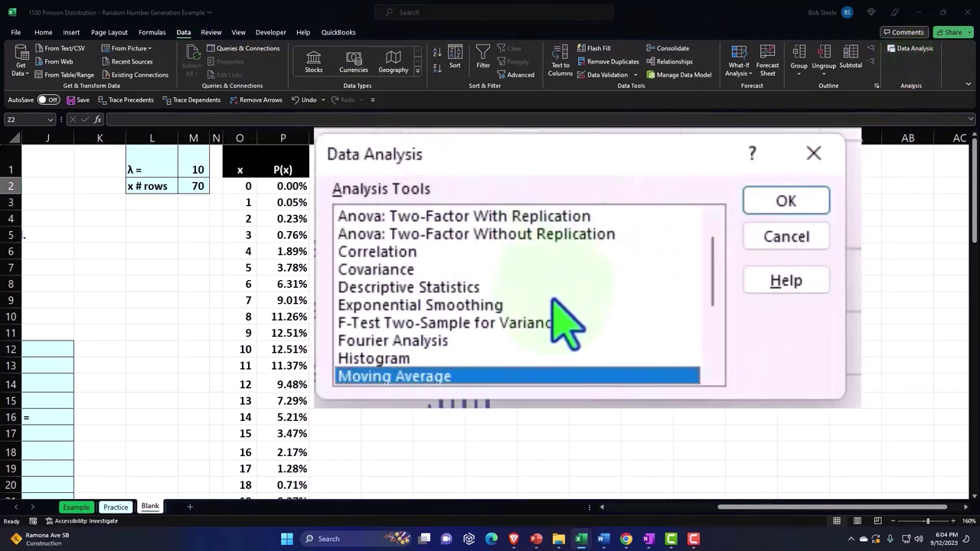
scroll(562, 320, "up", 1)
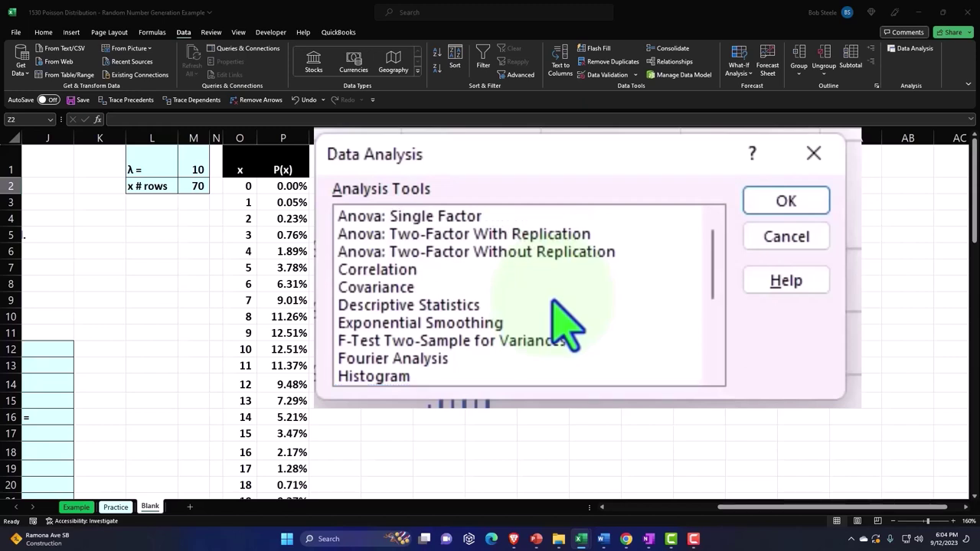
key("Down")
scroll(562, 320, "down", 1)
scroll(563, 320, "down", 1)
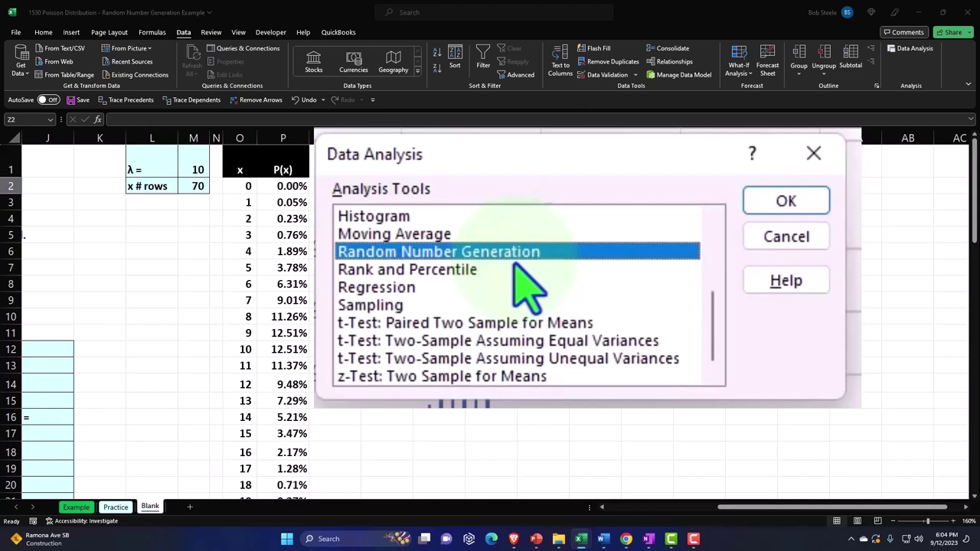
Set Random Number Generation to 1 variable, 1000 numbers, Poisson, Lambda 10, with Output Range selected
left_click(786, 200)
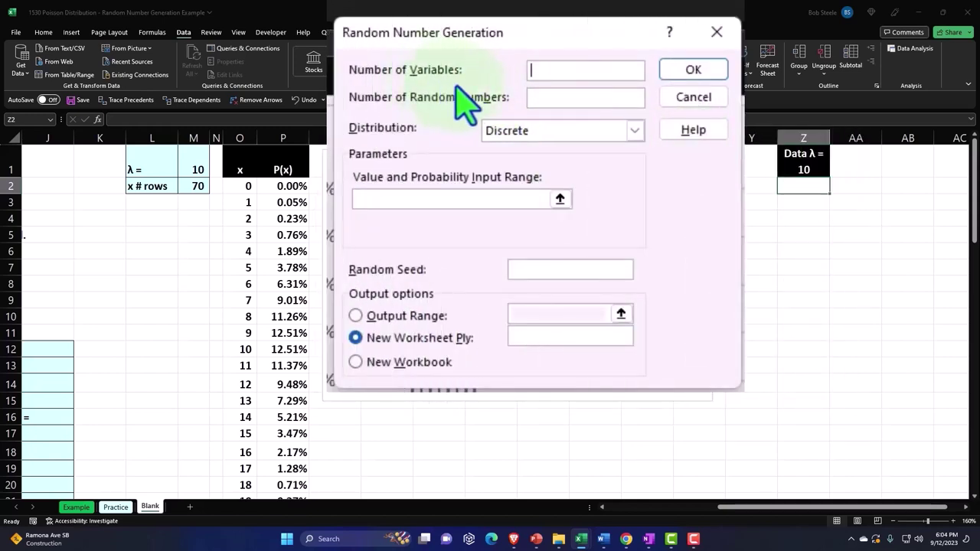
left_click(560, 67)
left_click(565, 101)
type("1000")
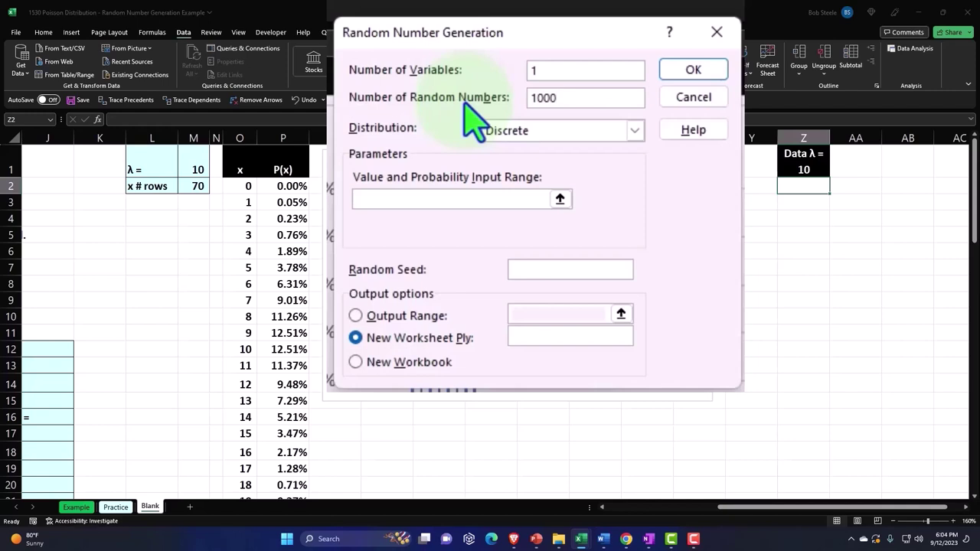
key("Tab")
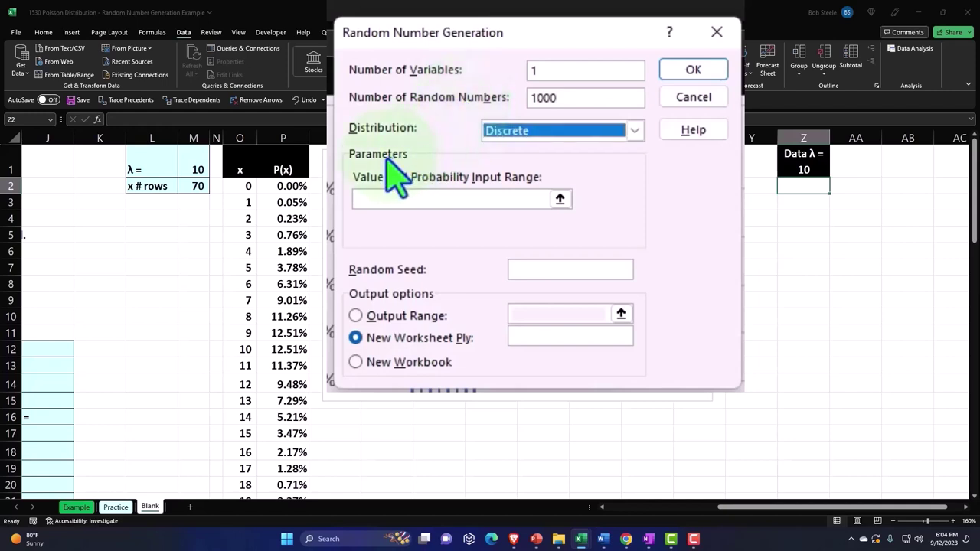
left_click(635, 130)
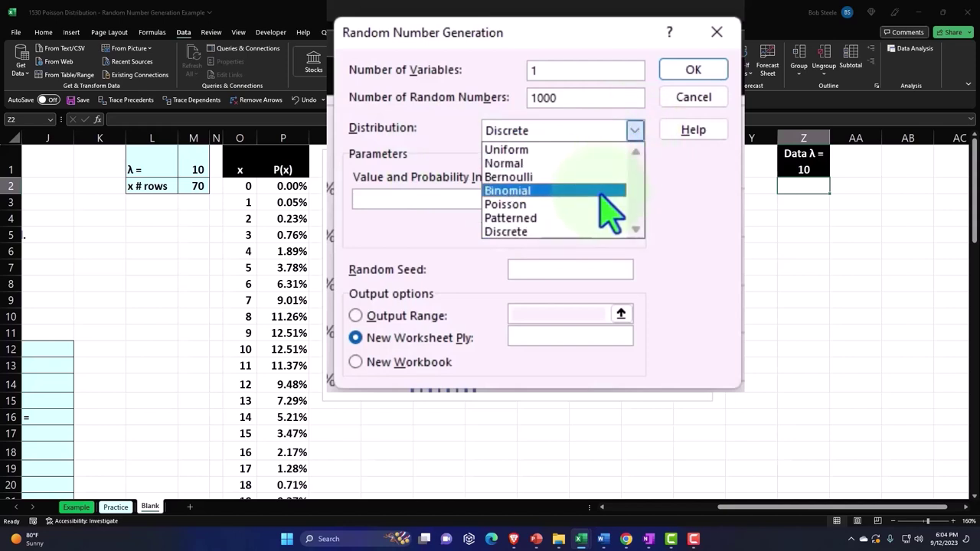
left_click(504, 205)
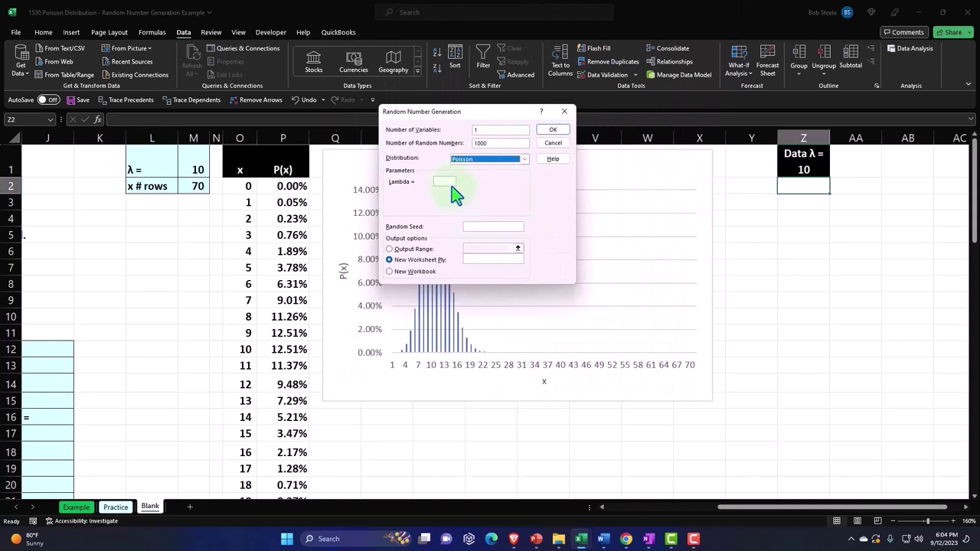
left_click_drag(469, 113, 512, 211)
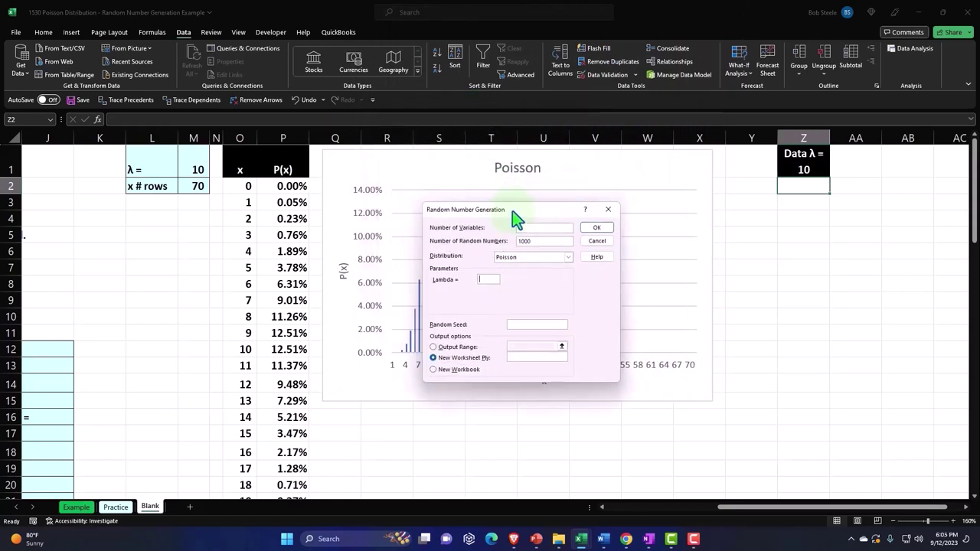
type("1")
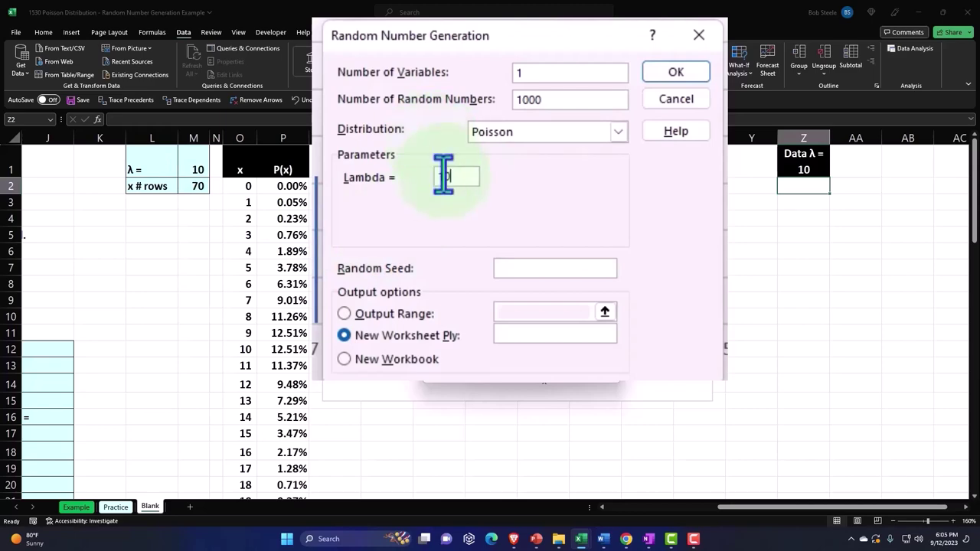
type("10")
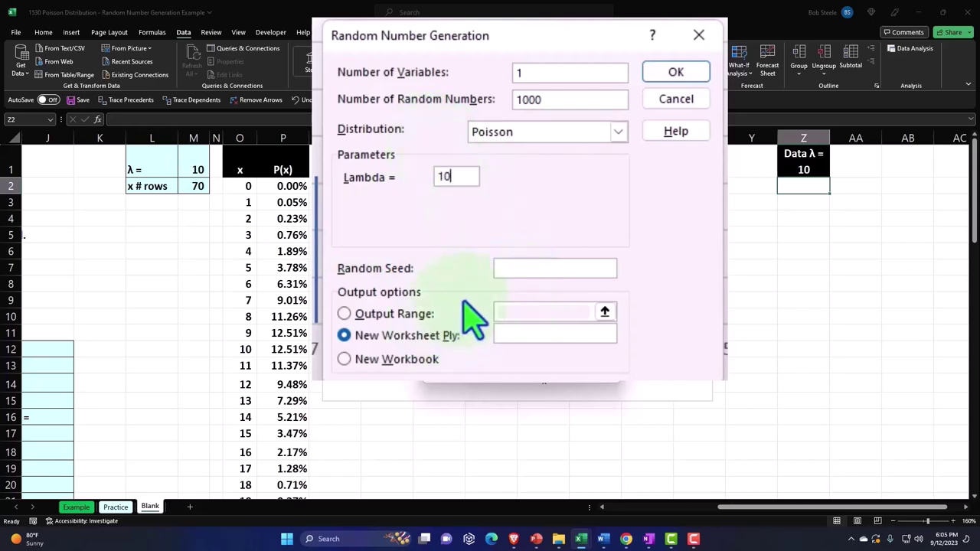
left_click(345, 316)
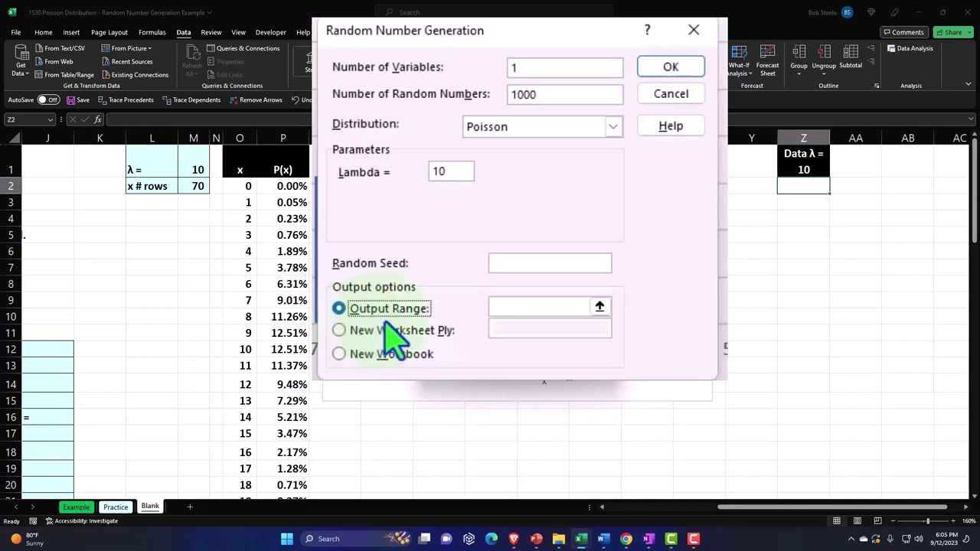
Set the output range to Z2, review the settings, and generate the 1000 Poisson values
left_click(599, 306)
left_click(802, 187)
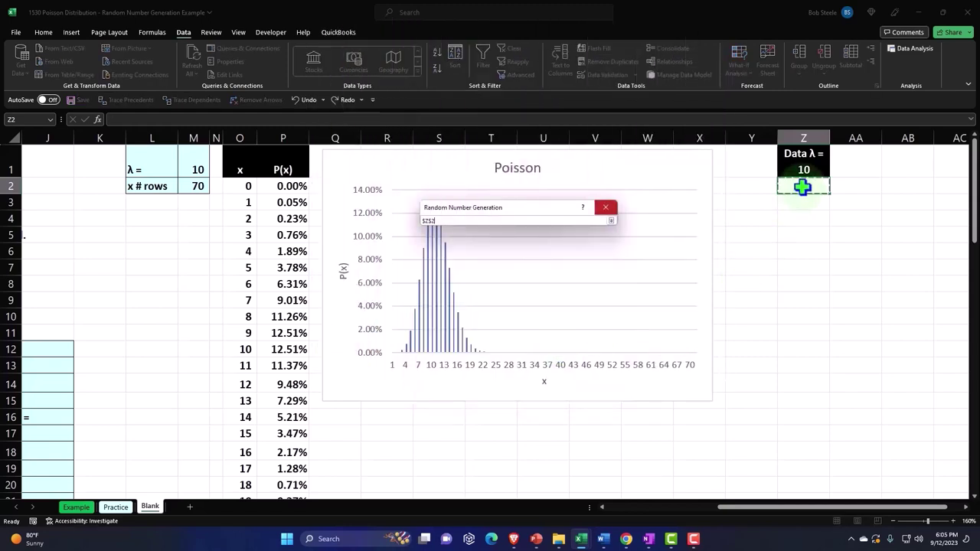
left_click(611, 221)
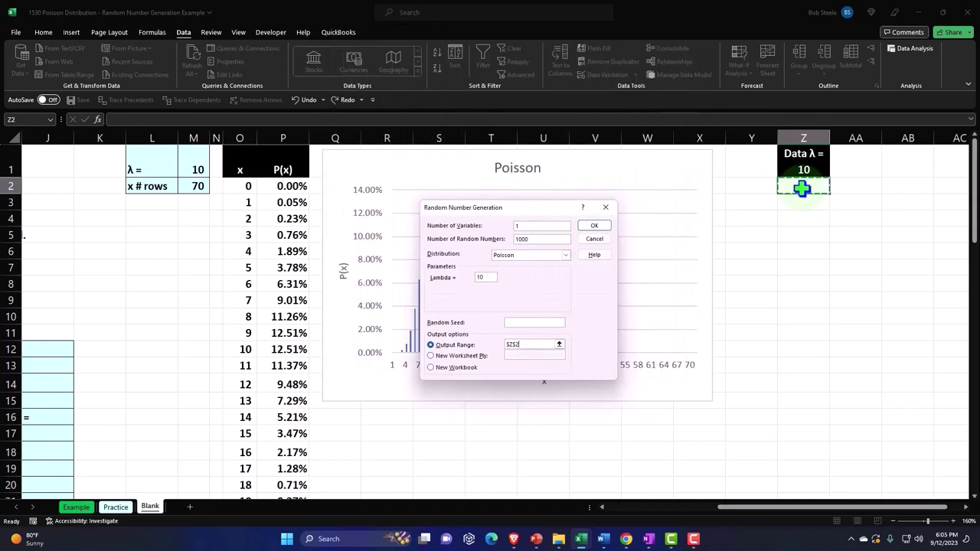
left_click(530, 226)
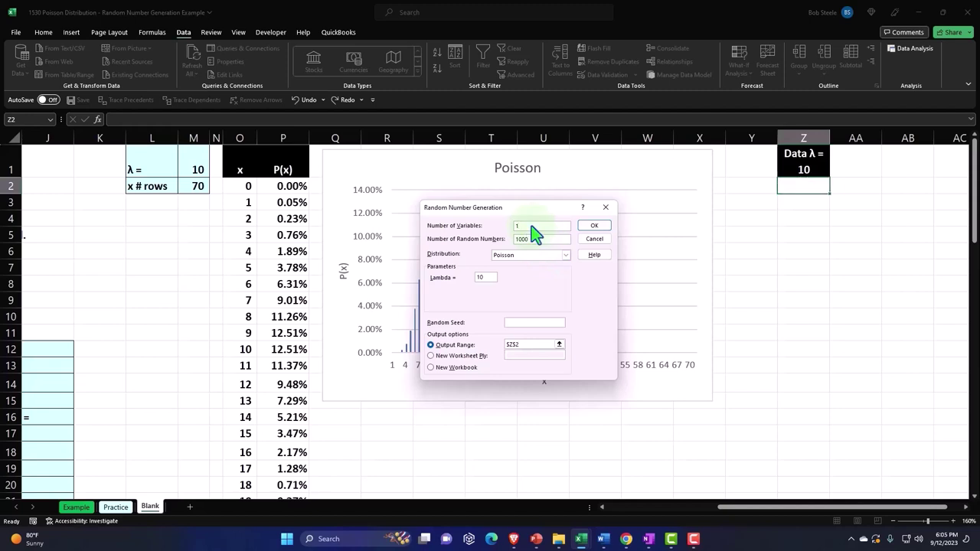
key("Tab")
key("Tab")
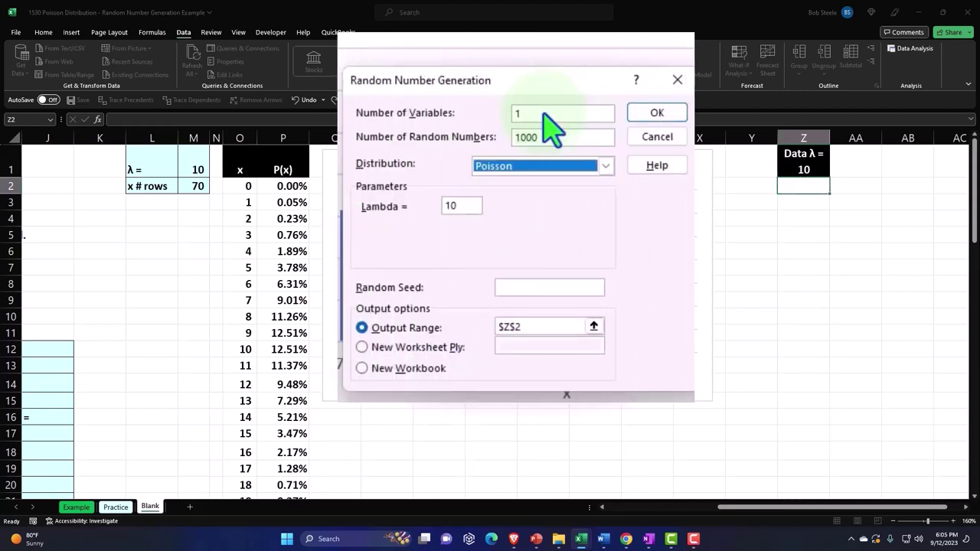
key("Tab")
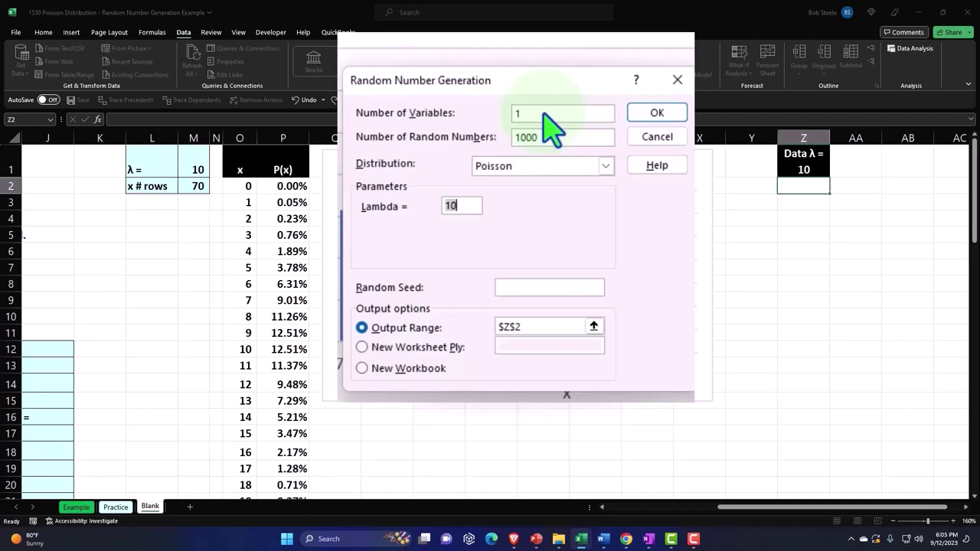
key("Tab")
key("Tab")
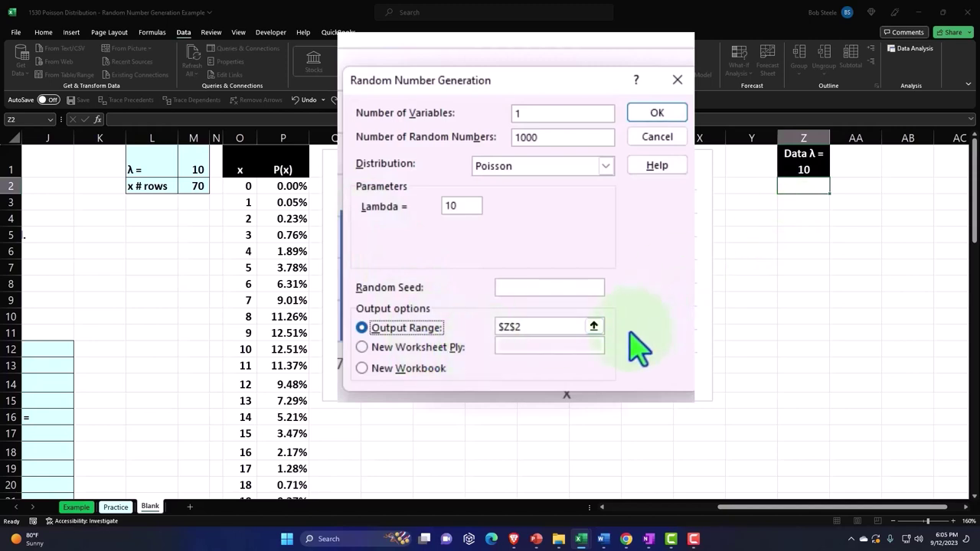
left_click(680, 112)
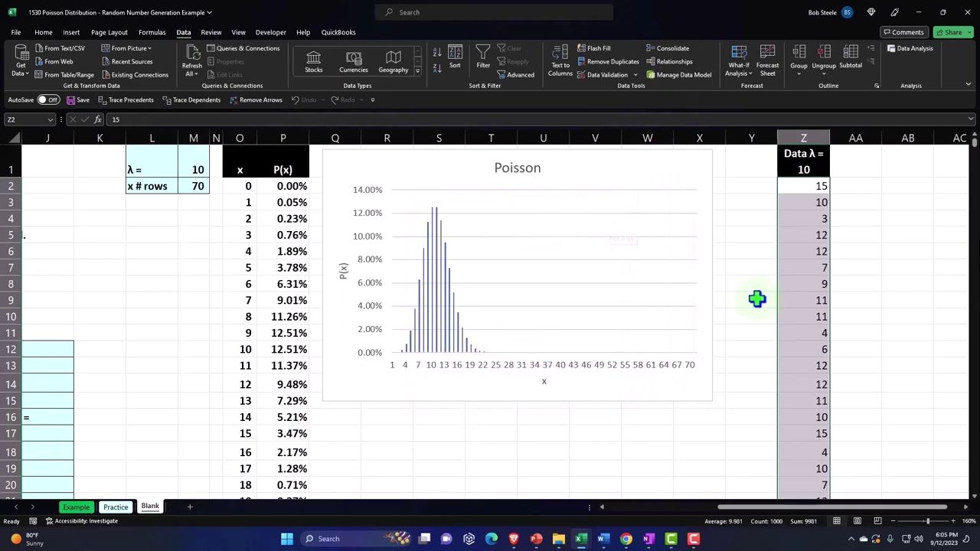
scroll(757, 298, "down", 7)
scroll(756, 298, "down", 14)
scroll(929, 214, "down", 7)
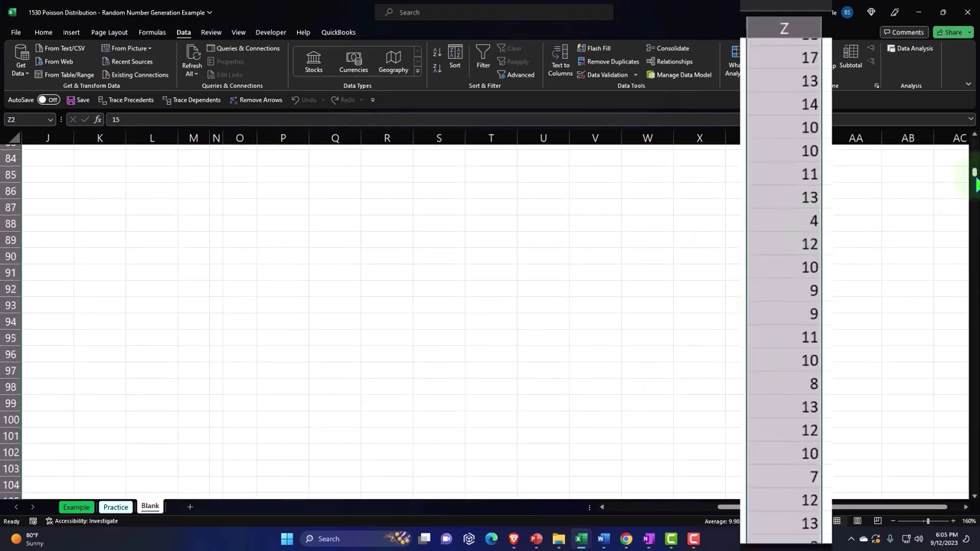
left_click_drag(975, 163, 971, 485)
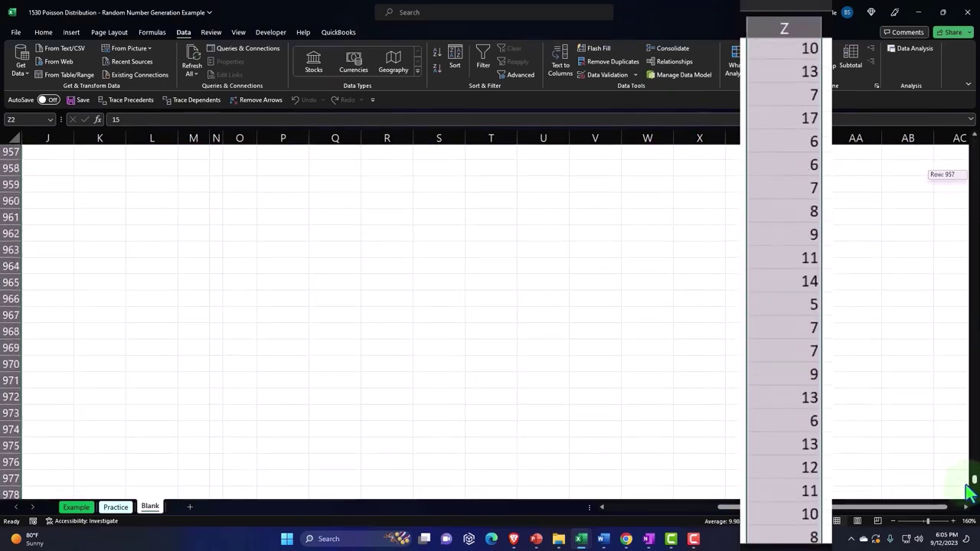
scroll(954, 464, "down", 2)
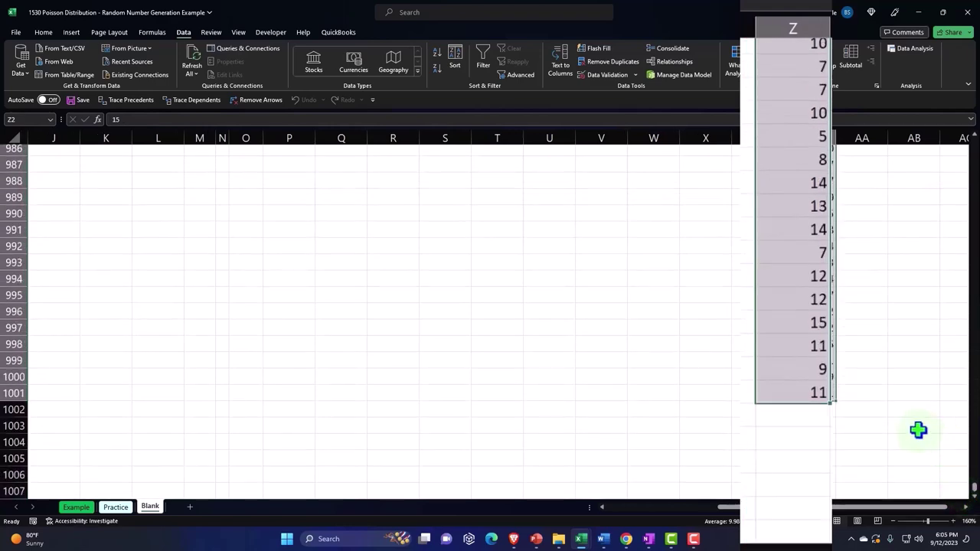
left_click_drag(975, 487, 966, 137)
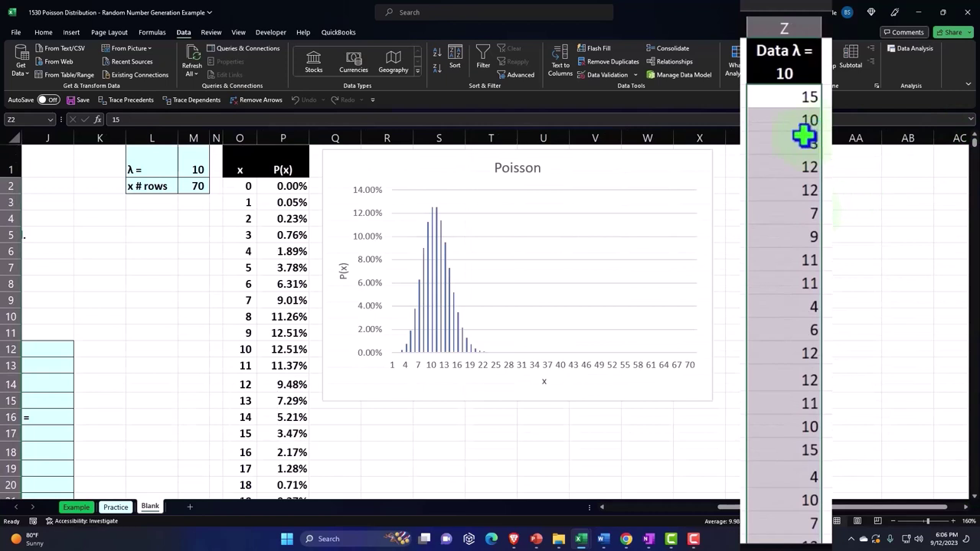
left_click(803, 137)
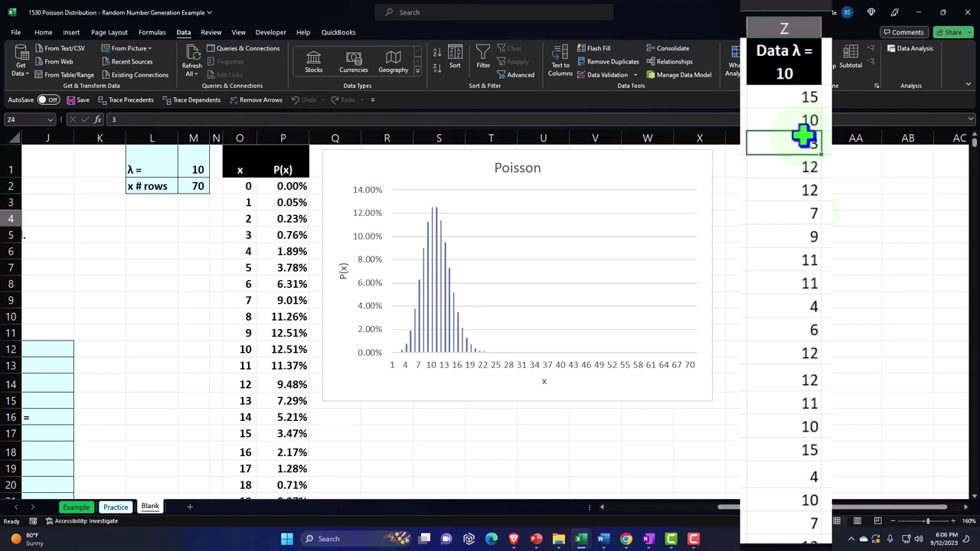
Type the headers Bens, Frequency and Relative Frequency into AB1, AC1 and AD1, then select them
key("Right")
key("Right")
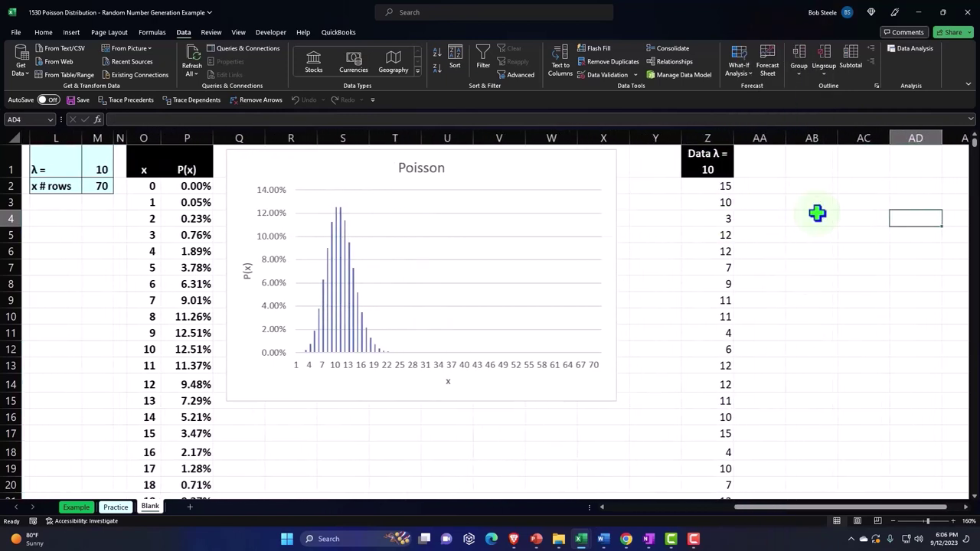
key("Right")
key("Right")
key("Right")
key("Left")
key("Left")
key("Left")
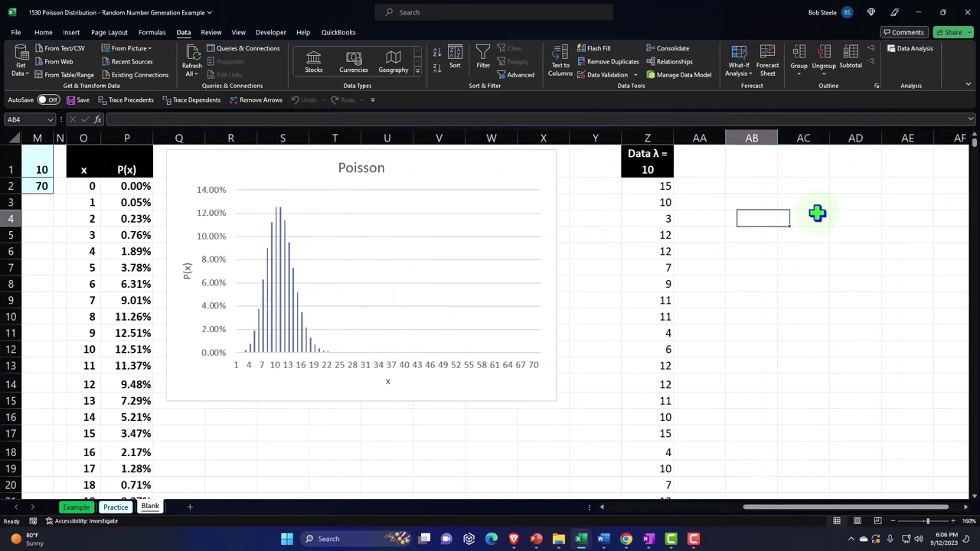
key("Up")
key("Up")
key("Up")
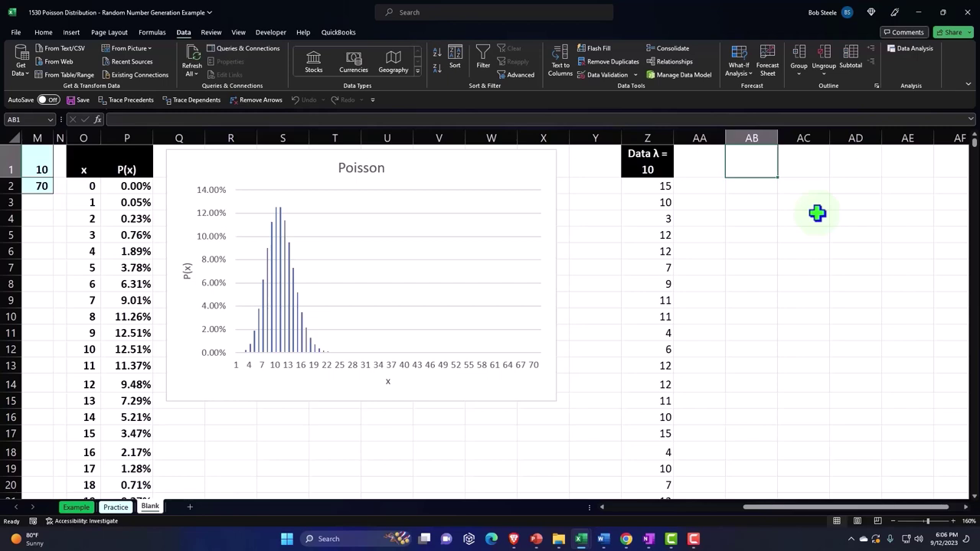
type("Bens")
key("Tab")
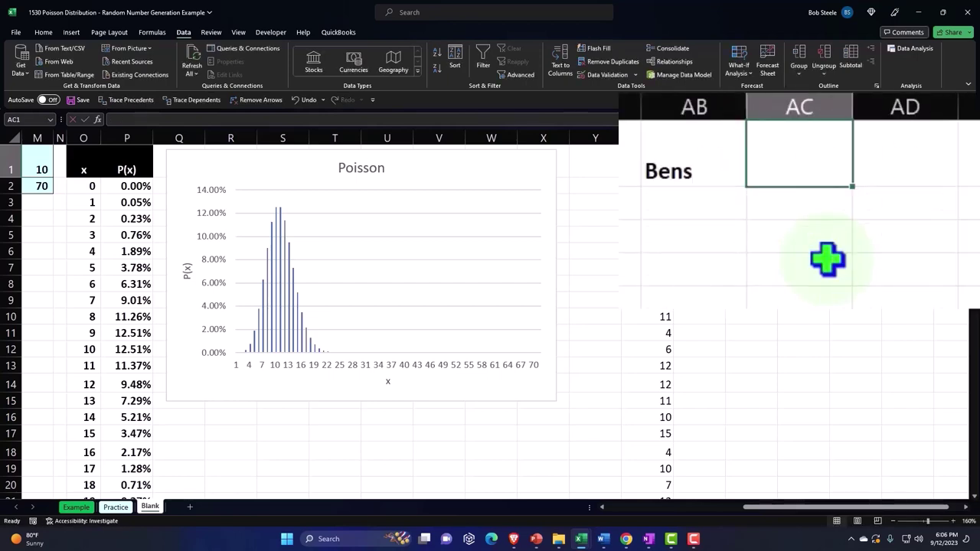
type("Frequenc")
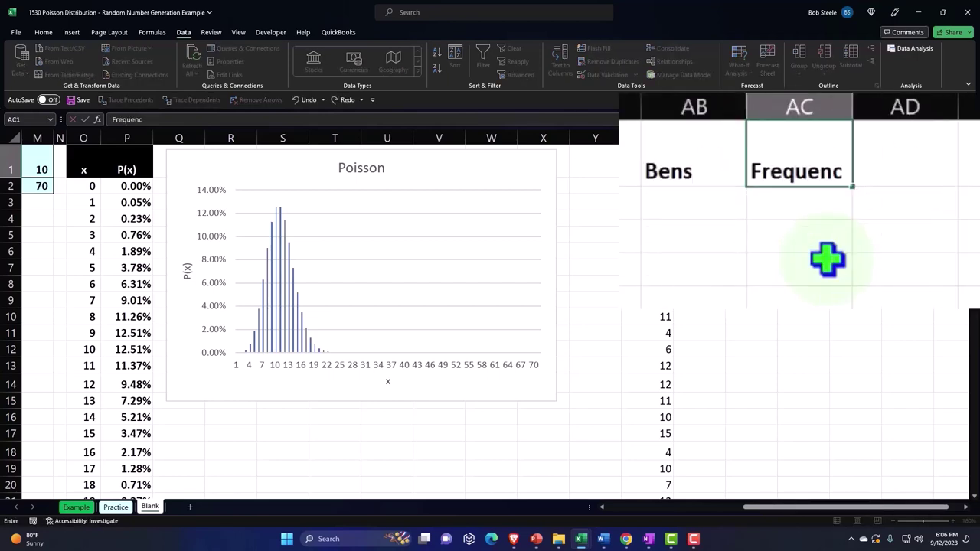
type("y")
key("Tab")
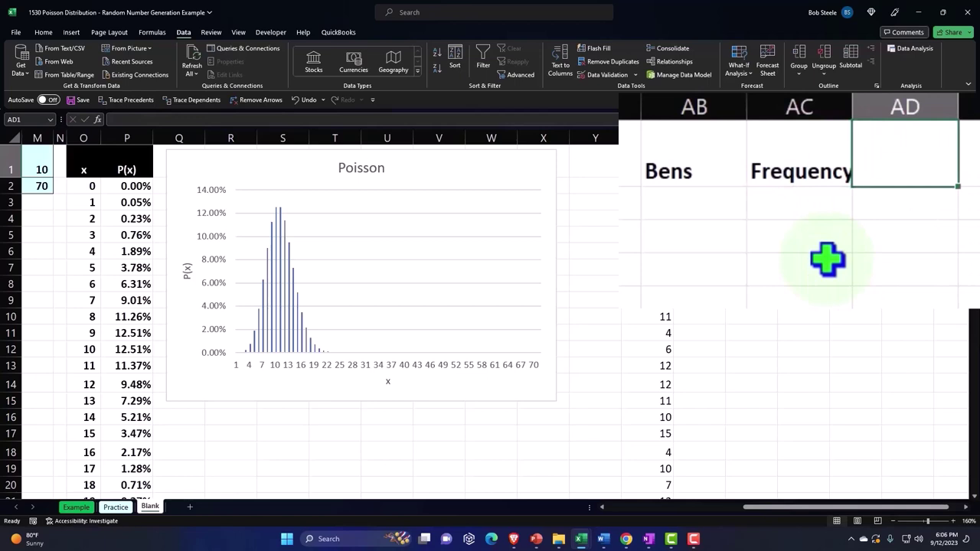
type("Re")
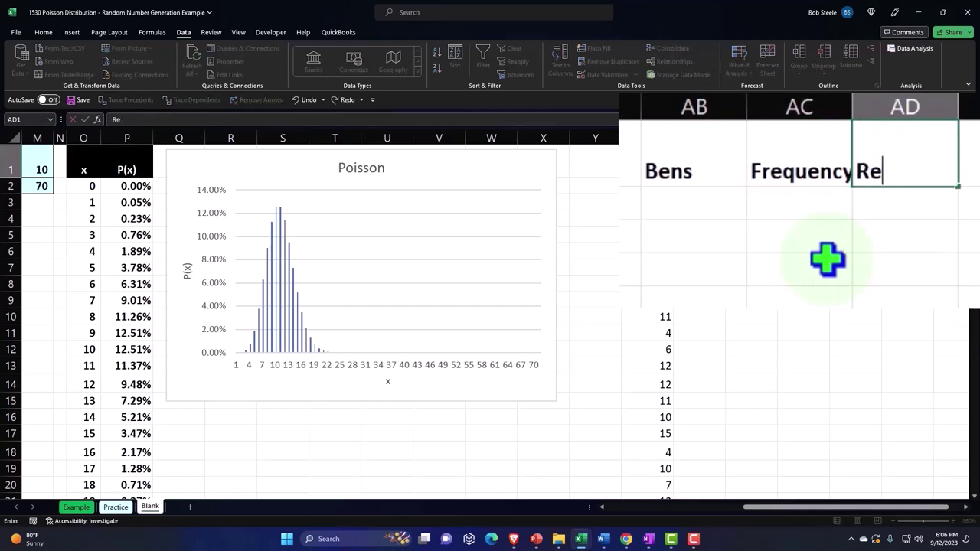
type("lative Fre")
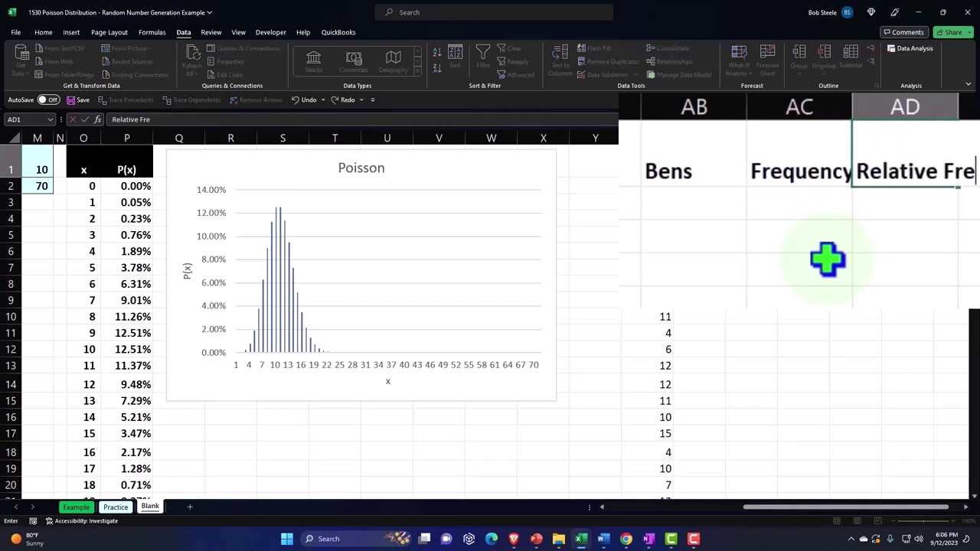
type("quency")
key("Return")
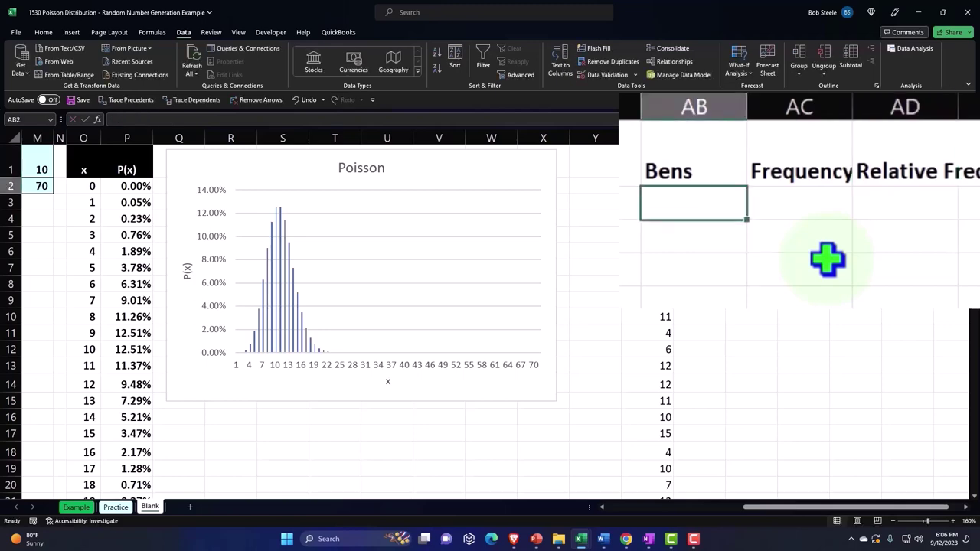
left_click_drag(694, 175, 837, 167)
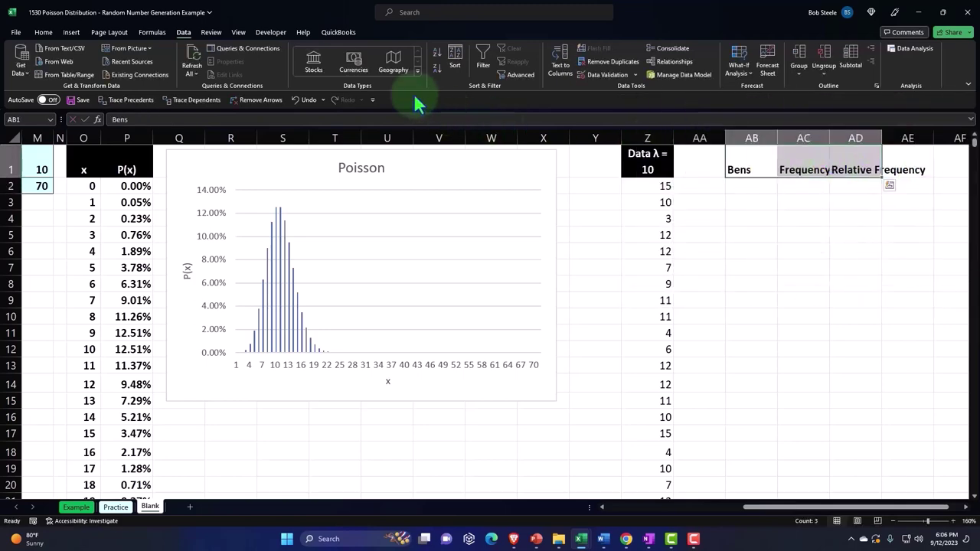
Spell-check the new header words and close the completion notice
left_click(210, 32)
left_click(21, 59)
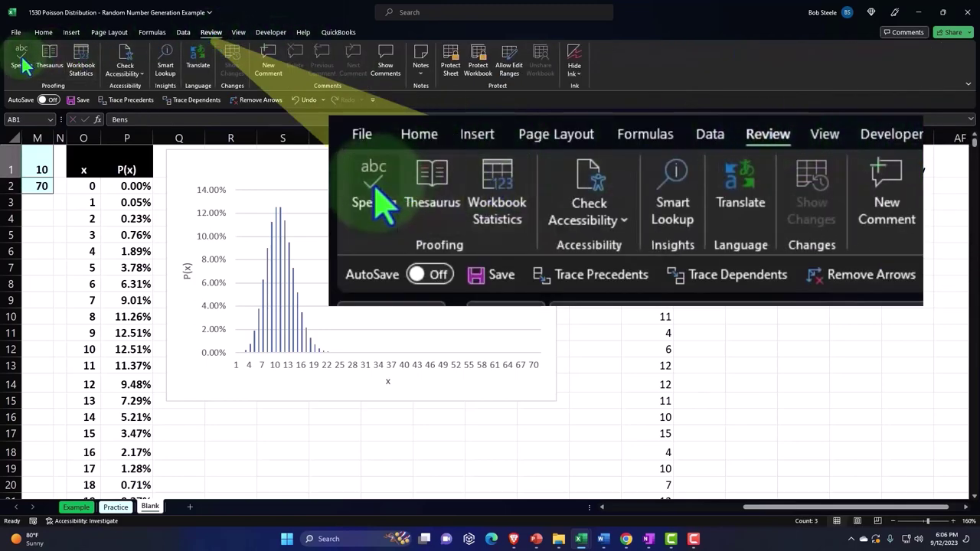
left_click(493, 303)
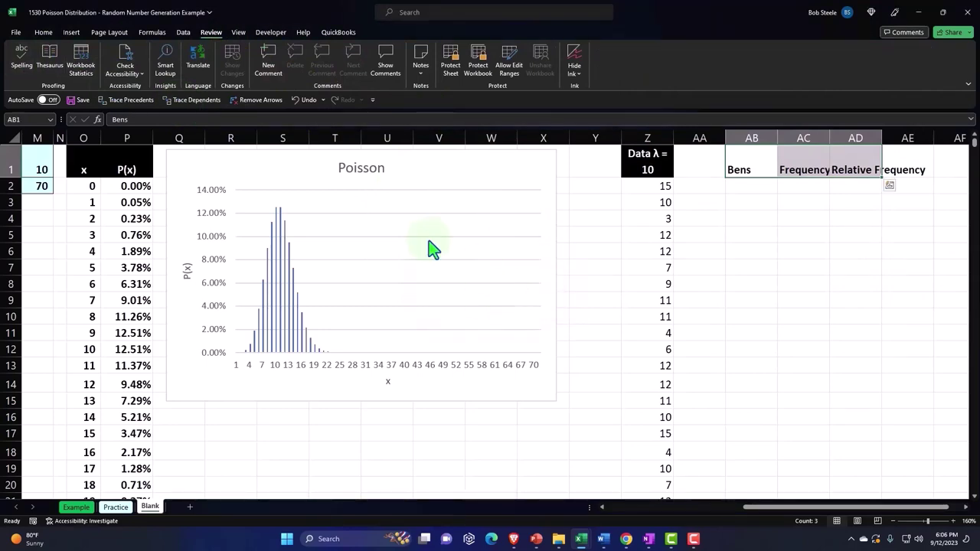
Give AB1:AD1 a black fill with white, centred, wrapped text
left_click(43, 38)
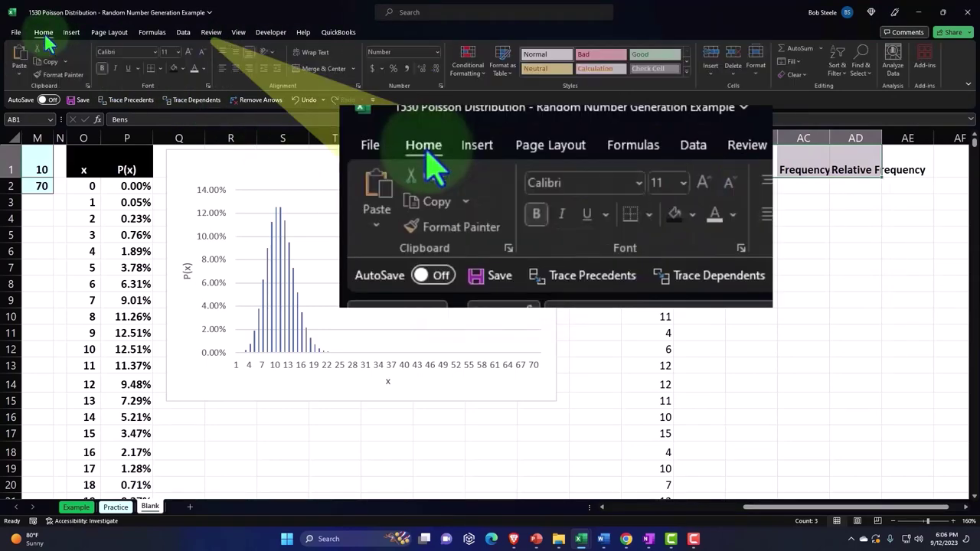
left_click(173, 69)
left_click(196, 69)
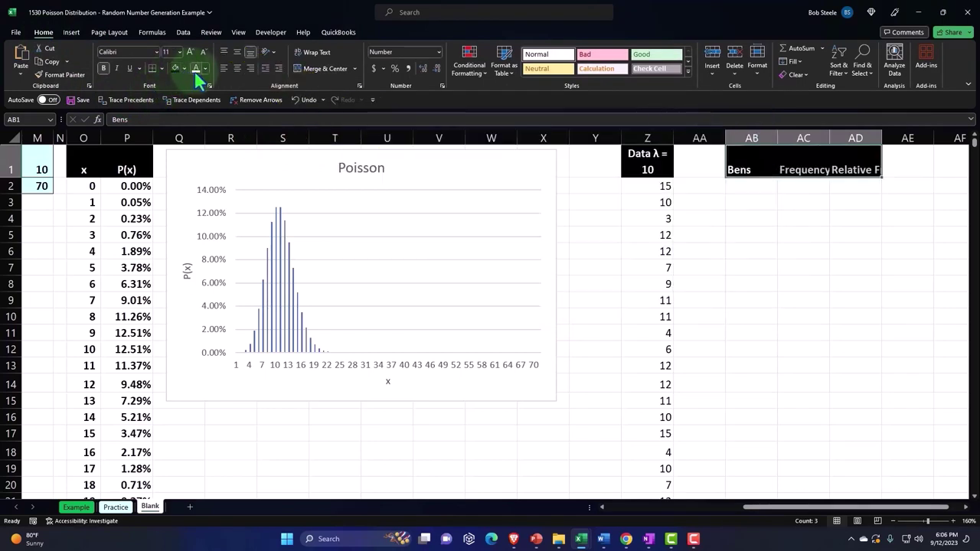
left_click(237, 69)
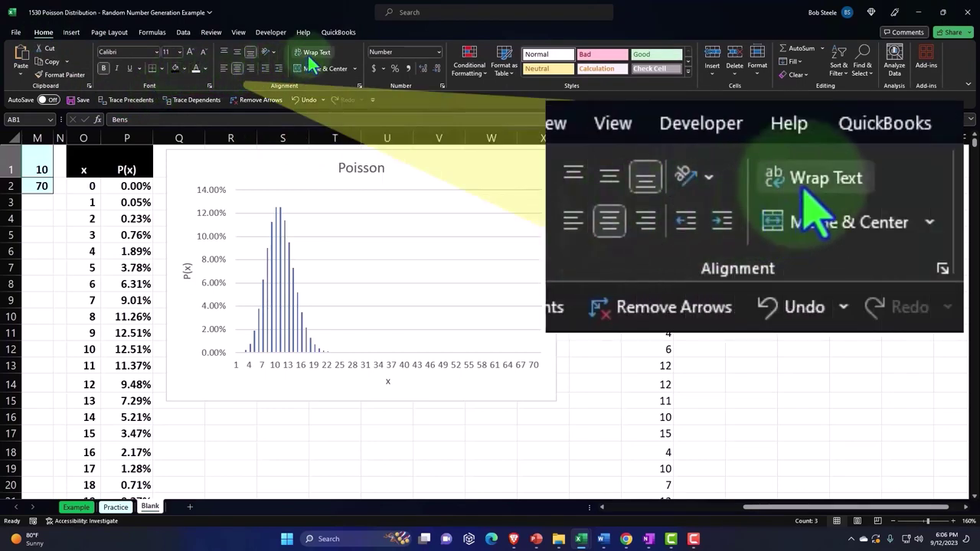
left_click(309, 54)
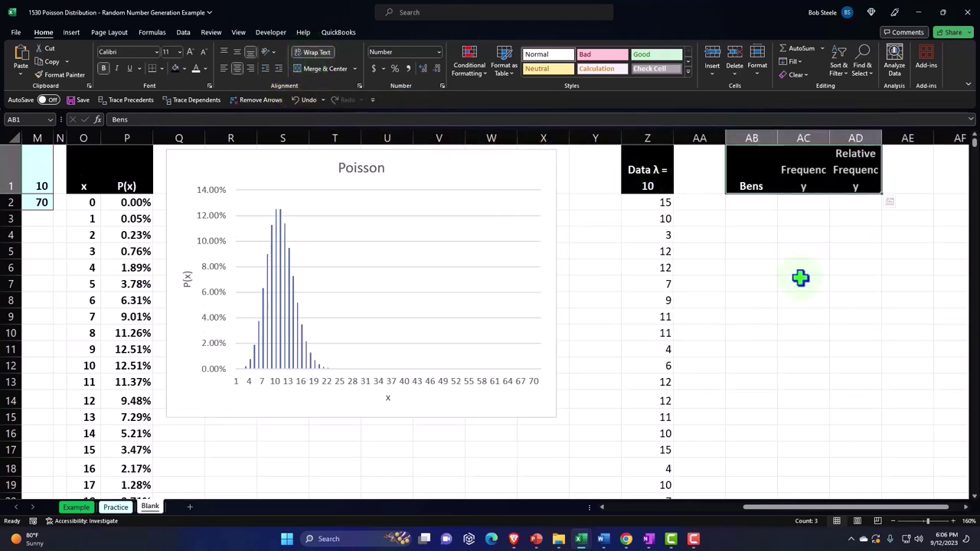
left_click(801, 264)
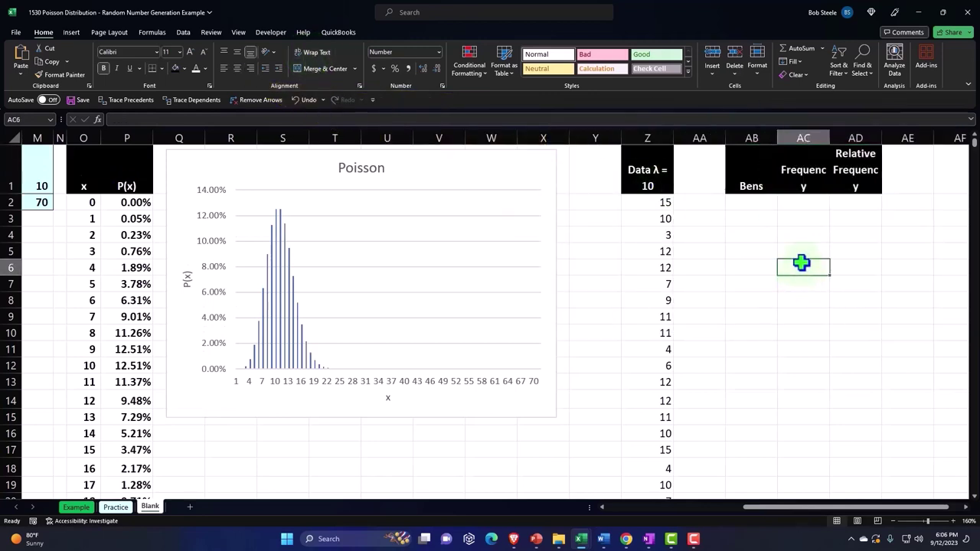
left_click(759, 204)
key("Right")
key("Right")
key("Right")
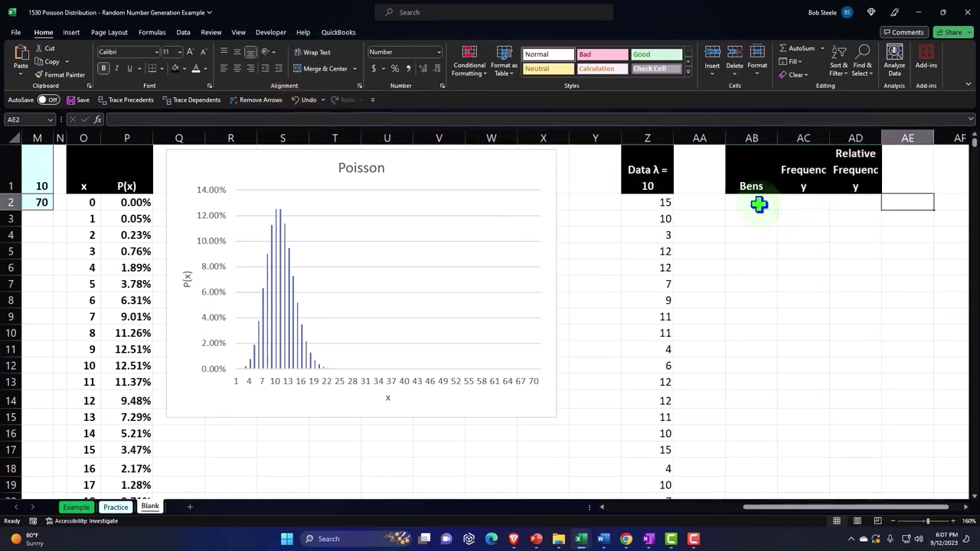
key("Right")
key("Right")
key("Right")
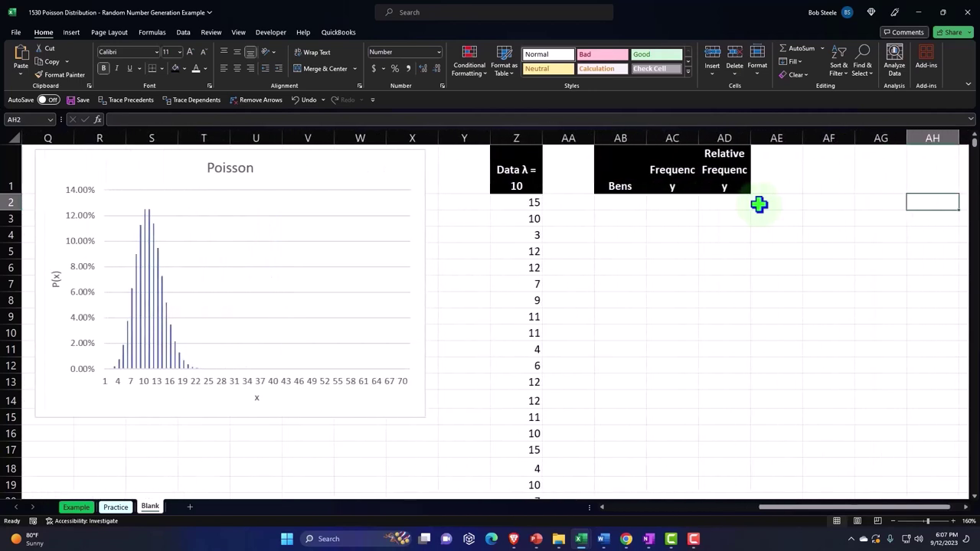
Enter bin values 0, 1 and 2 in AB2:AB4 and select them to extend the series
key("Left")
key("Left")
key("Left")
key("Left")
key("Left")
key("Left")
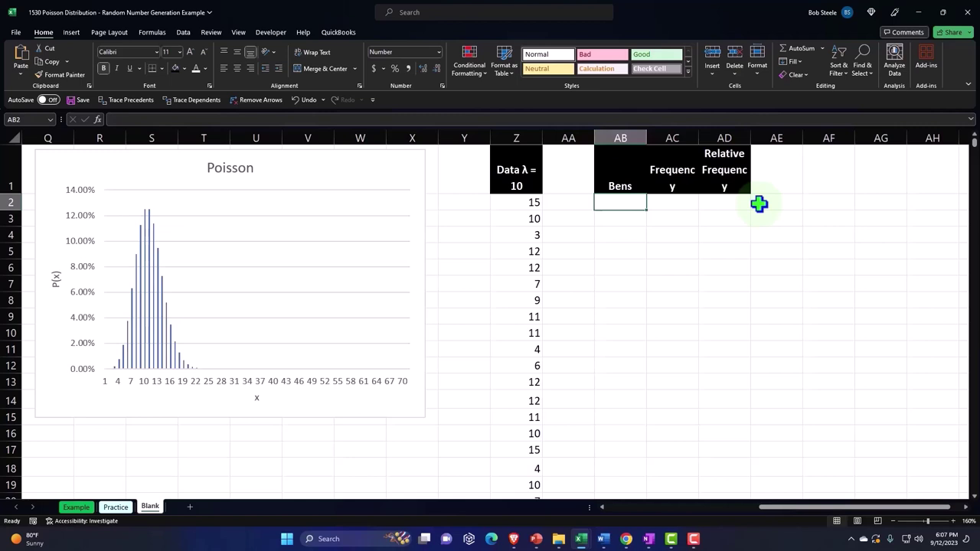
type("0")
key("Return")
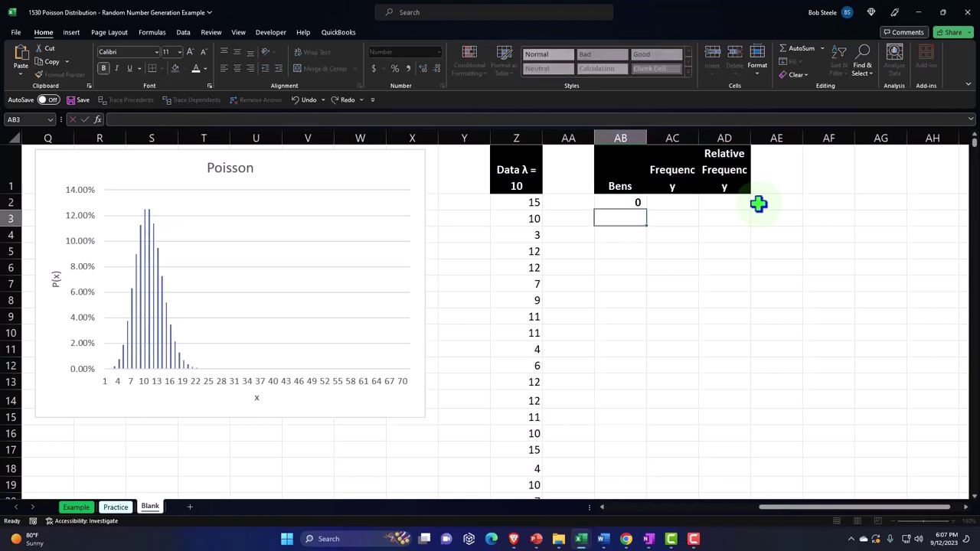
type("1")
key("Return")
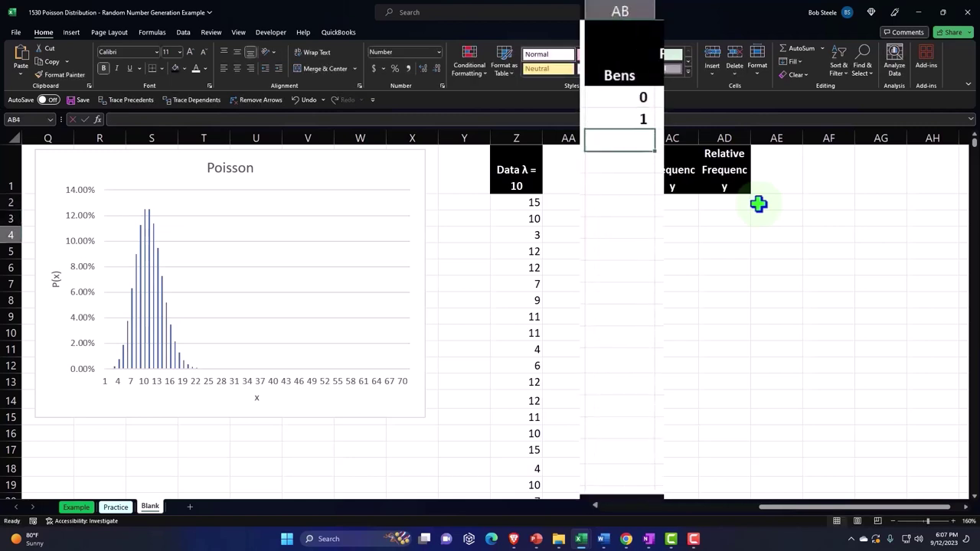
type("2")
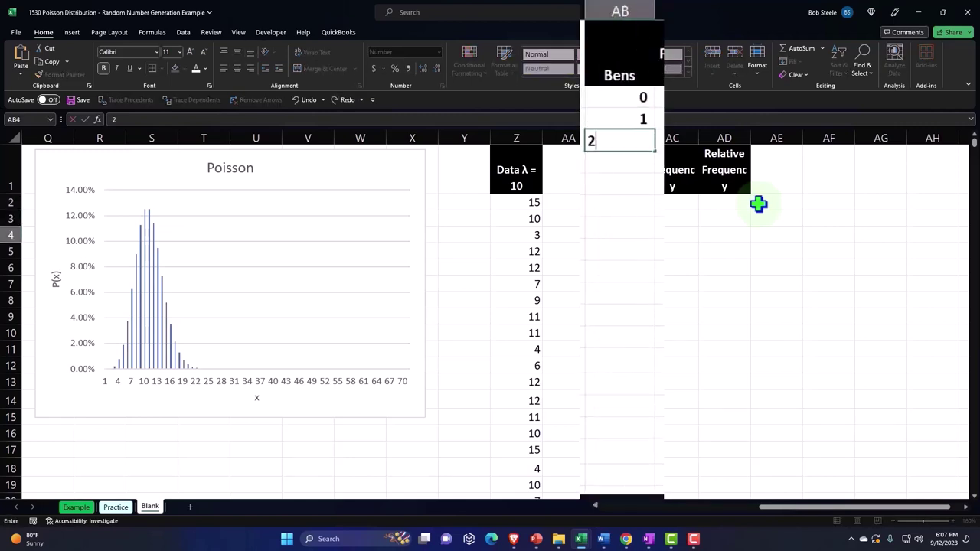
key("Return")
scroll(758, 203, "down", 3)
scroll(484, 317, "up", 3)
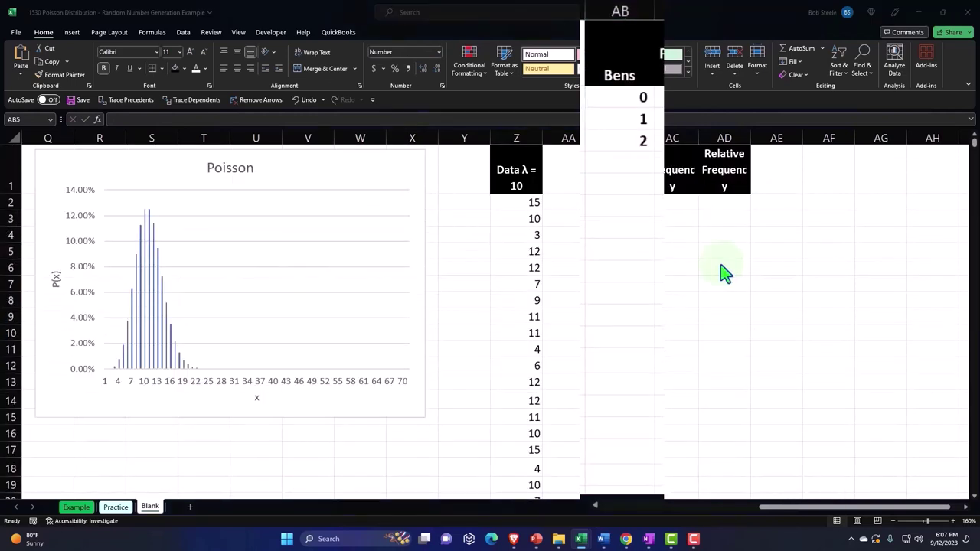
mouse_move(633, 97)
left_mouse_down()
mouse_move(654, 344)
mouse_move(655, 500)
mouse_move(655, 450)
left_mouse_up()
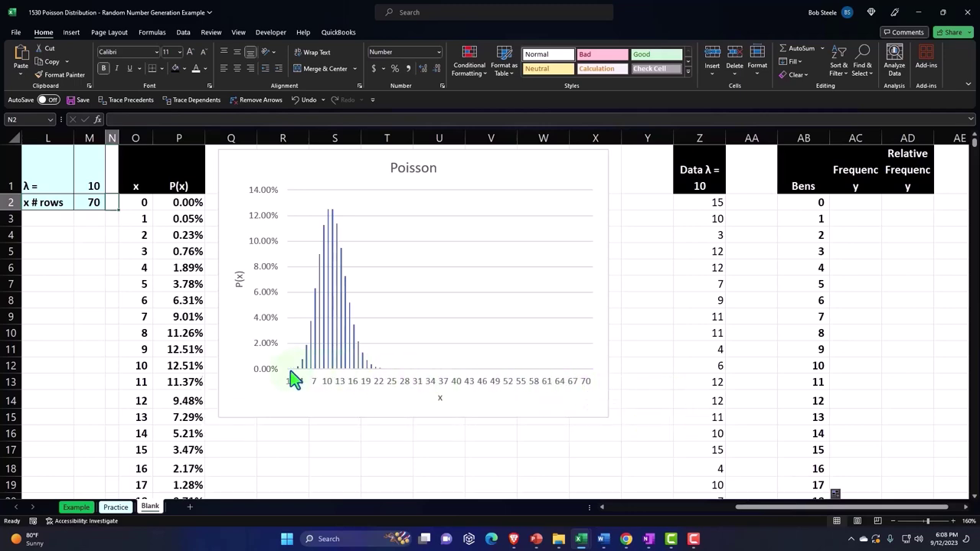
scroll(146, 329, "down", 3)
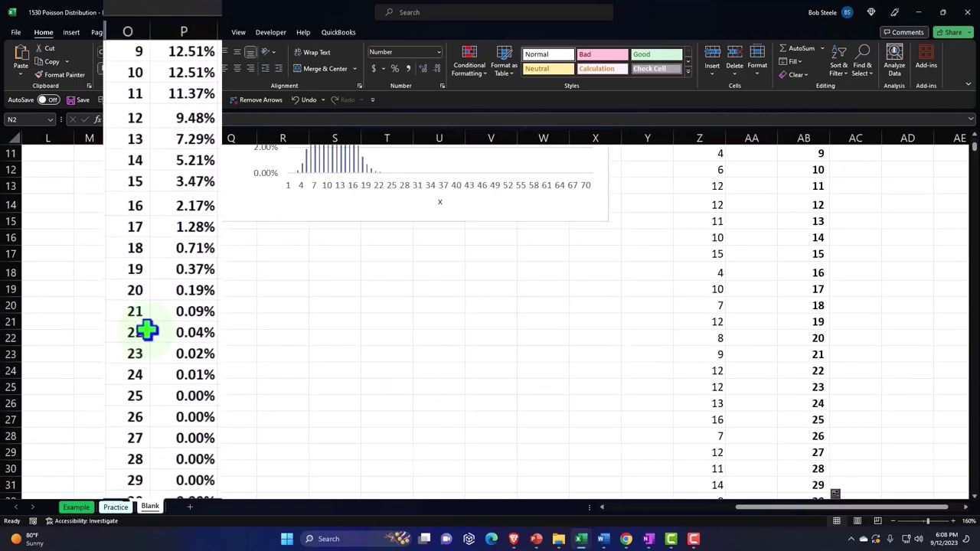
scroll(146, 329, "up", 3)
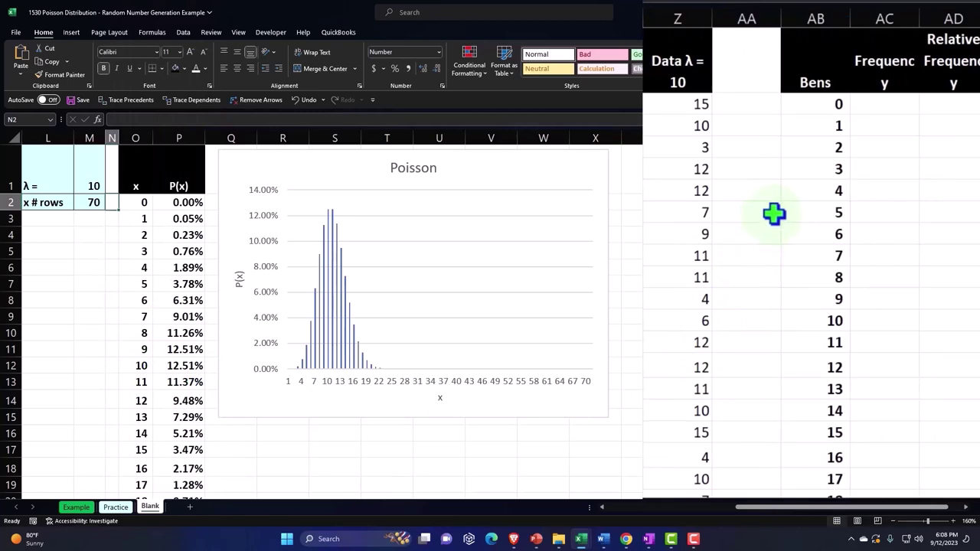
scroll(758, 229, "down", 2)
scroll(766, 222, "down", 3)
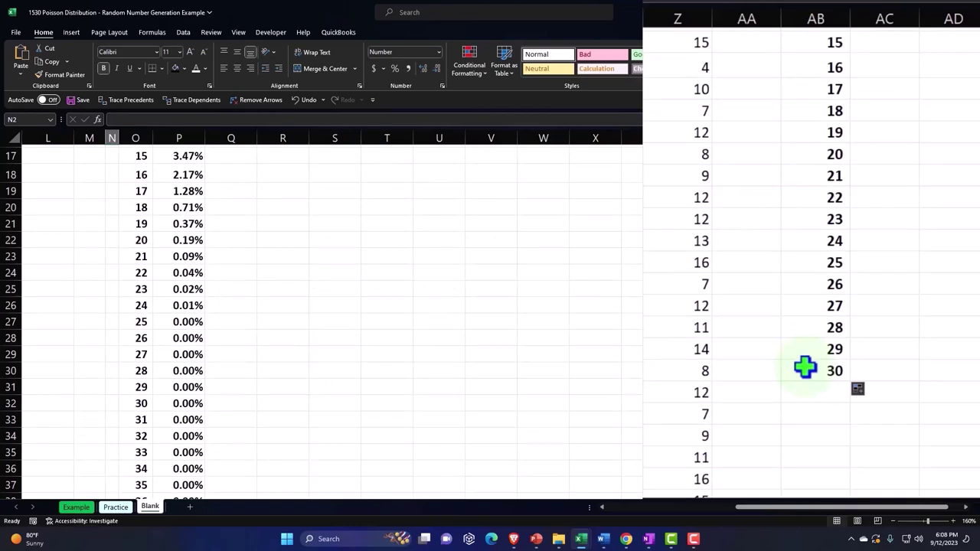
scroll(806, 367, "up", 4)
scroll(806, 368, "up", 2)
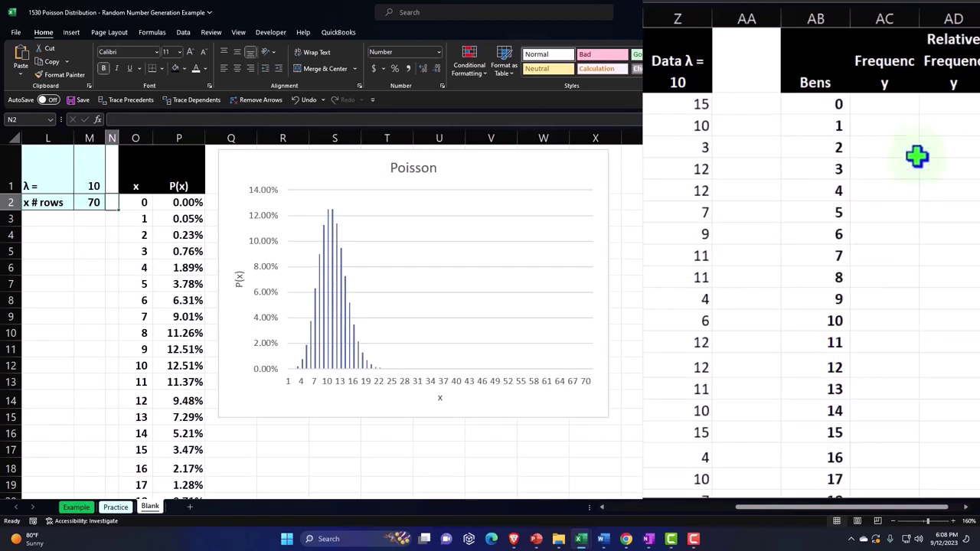
left_click(911, 125)
key("Up")
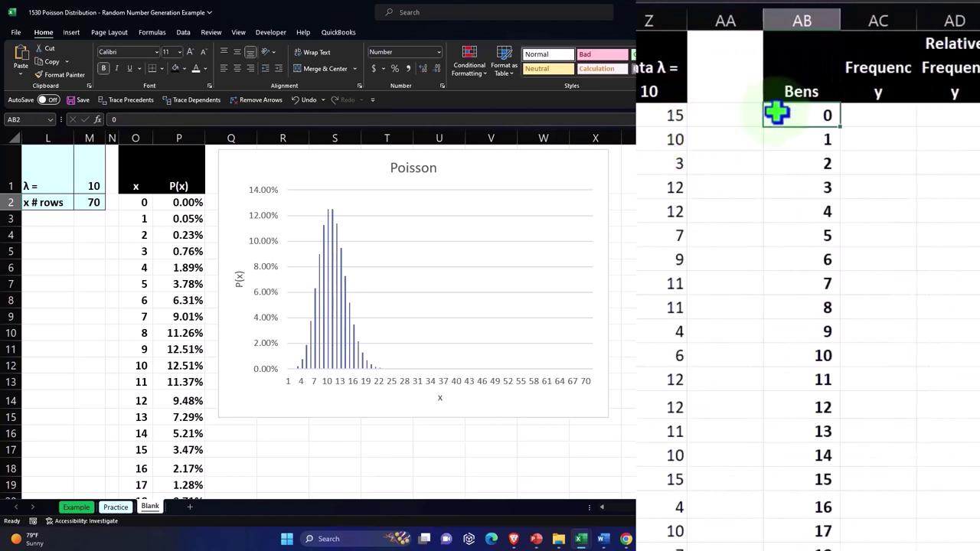
Check the Bens bins counting 0 to 17 and locate the first Frequency cell AC2
left_click(779, 138)
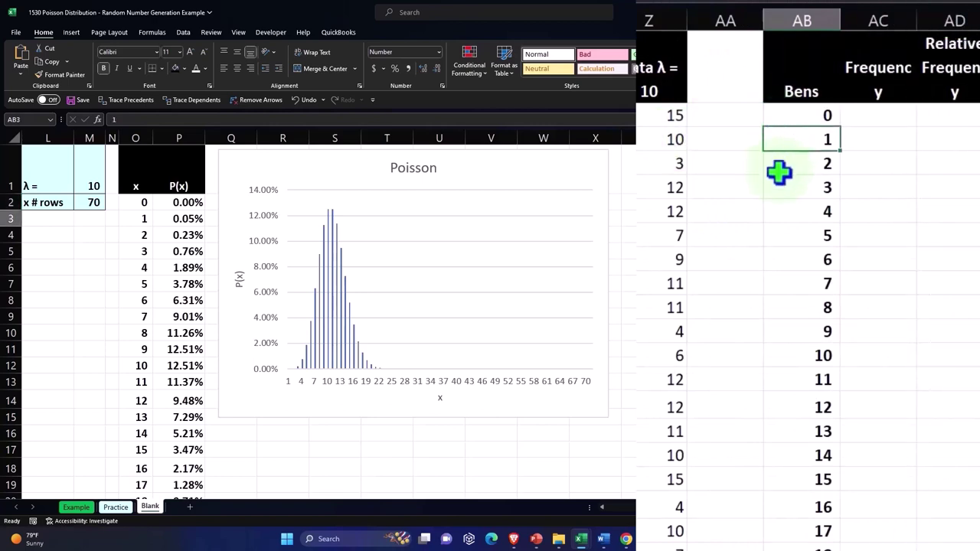
left_click(779, 170)
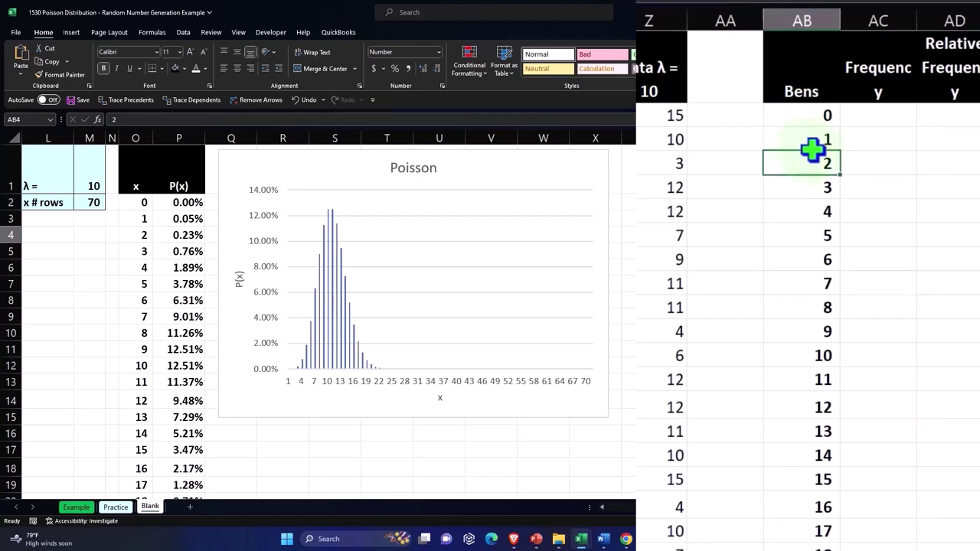
left_click(873, 113)
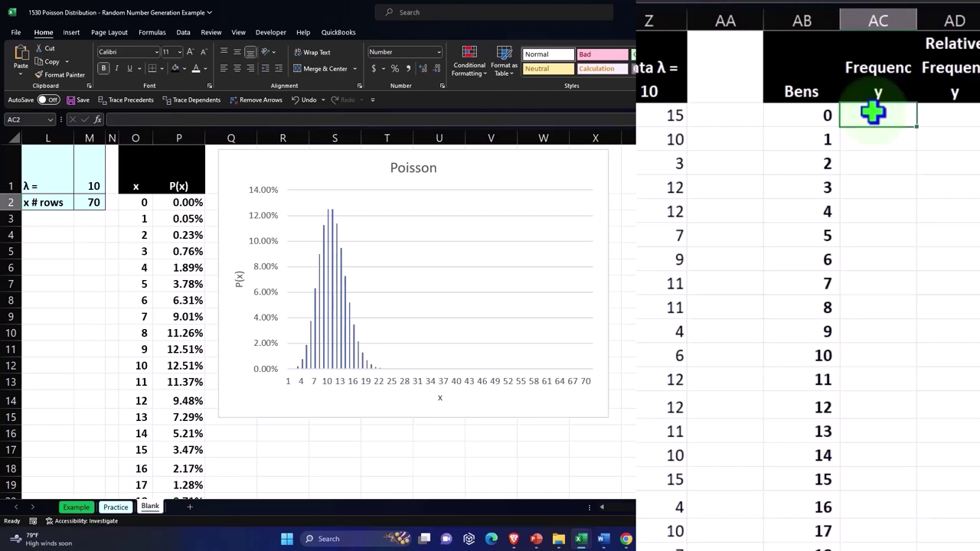
left_click(814, 119)
left_click(780, 148)
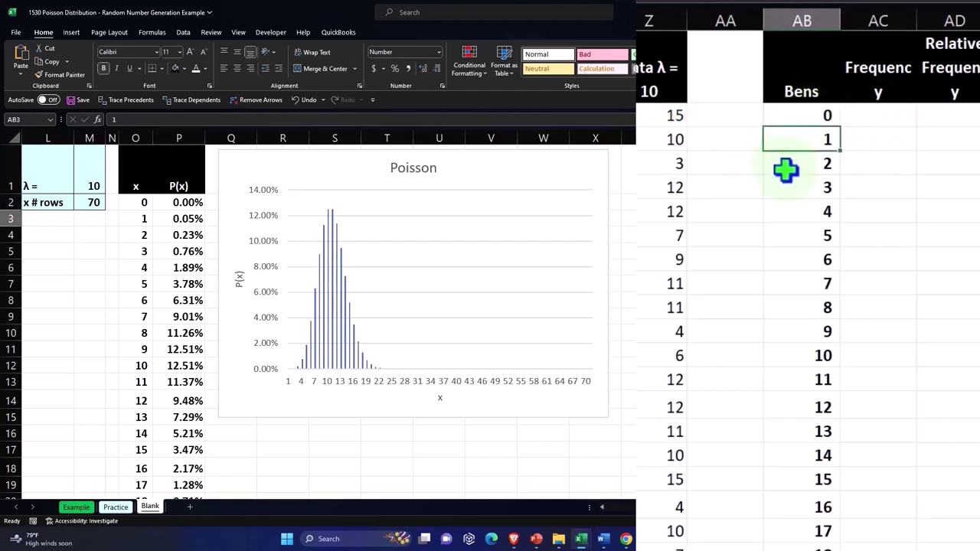
left_click(785, 165)
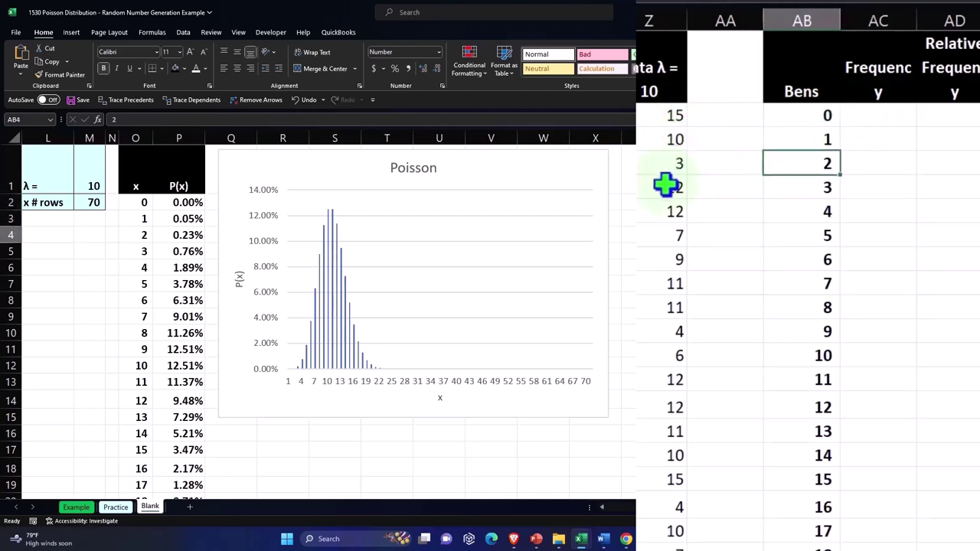
Enter =COUNTIF(Z2:Z1001,AB2) in AC2 to count bin 0
left_click(869, 116)
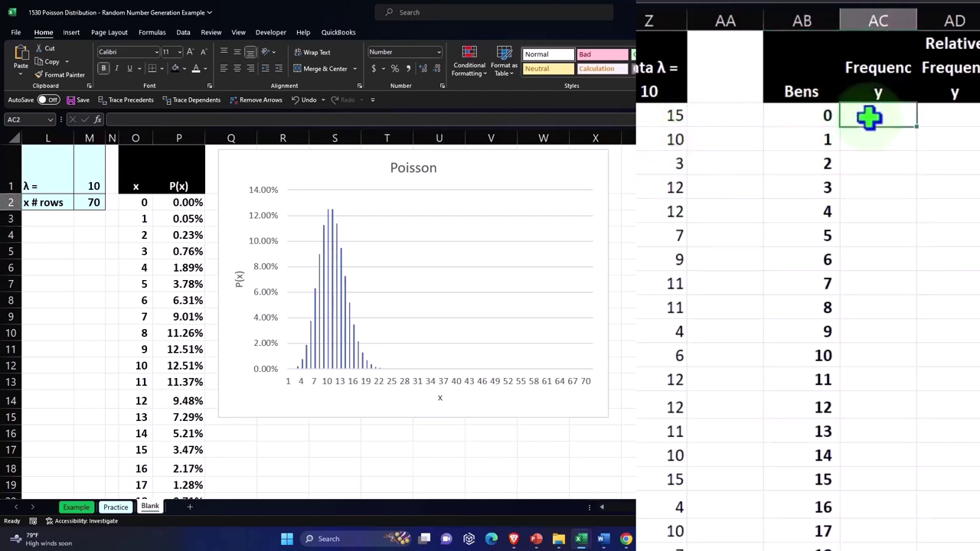
type("=")
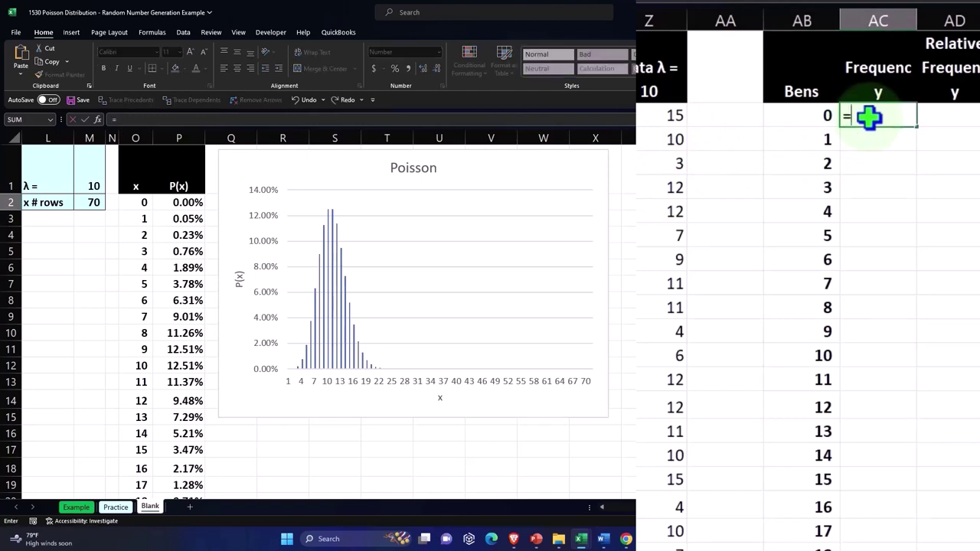
type("countif")
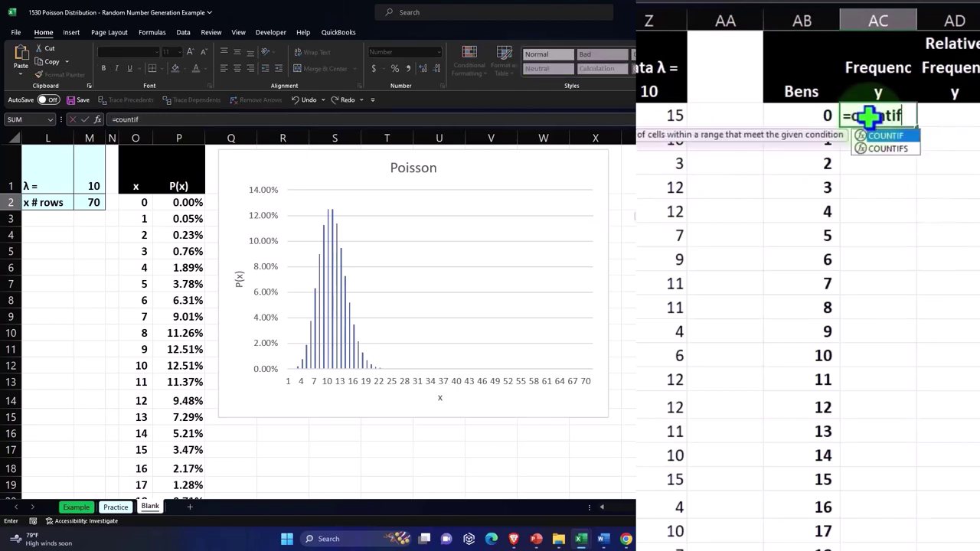
type("(")
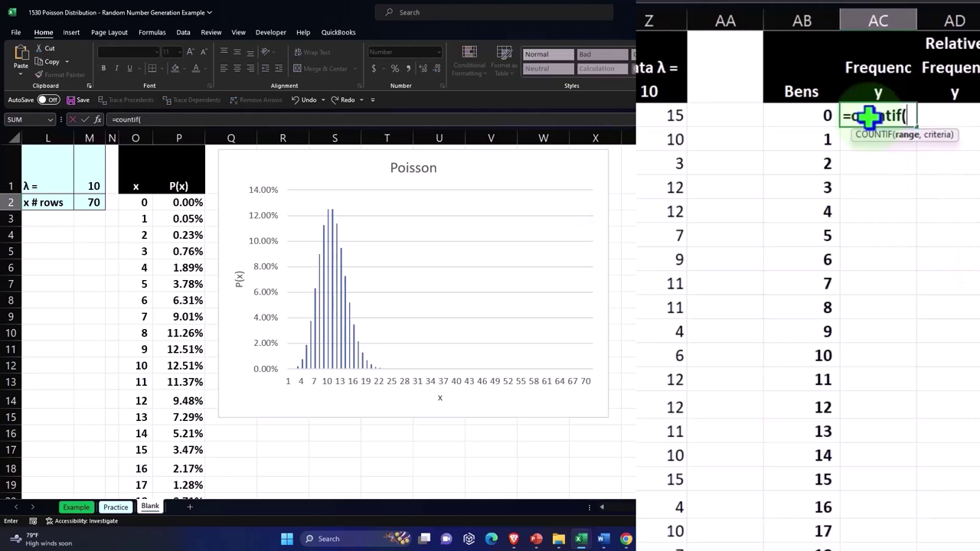
left_click(659, 114)
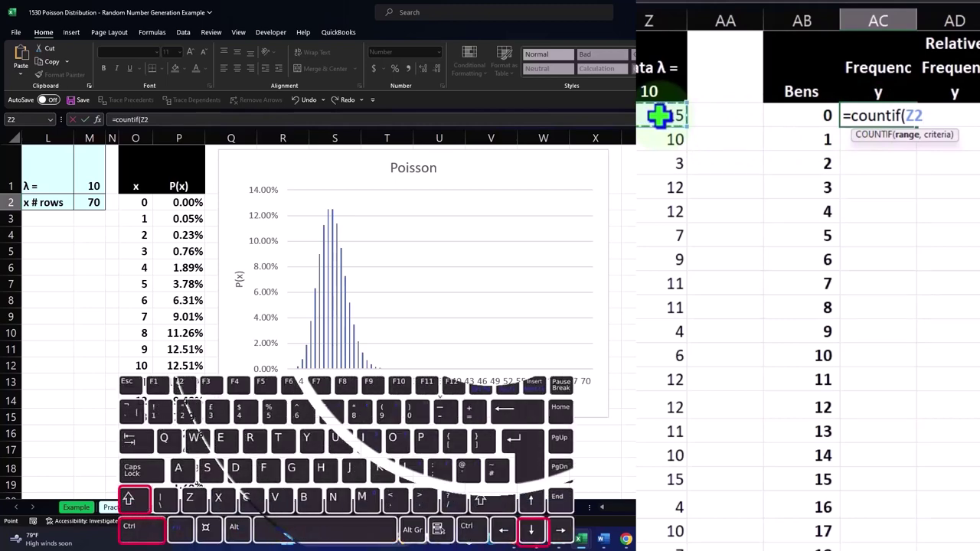
key("ctrl+shift+Down")
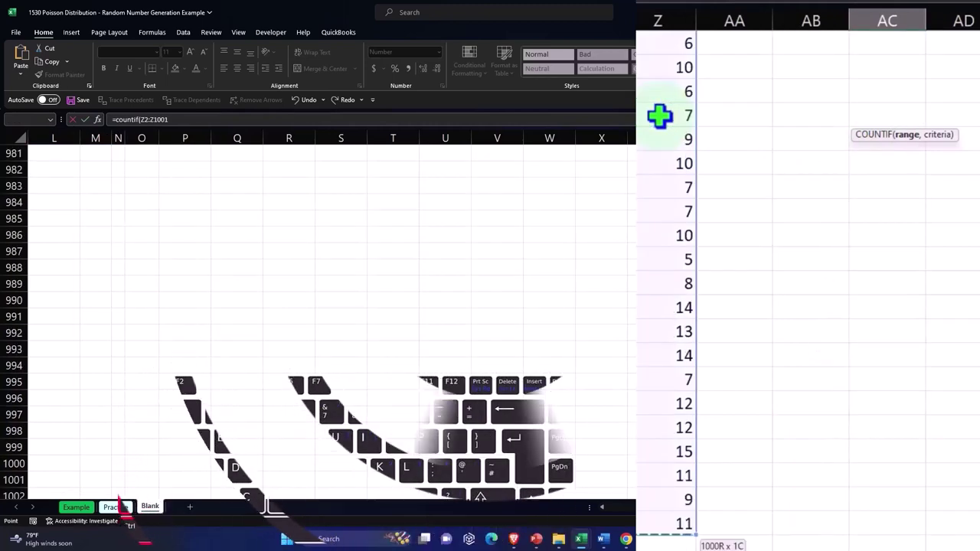
key("ctrl+BackSpace")
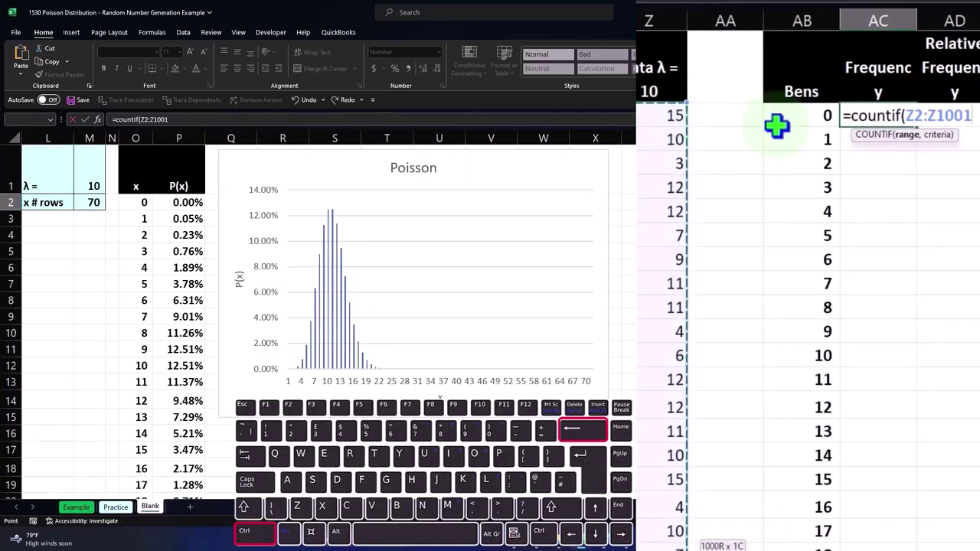
type(",")
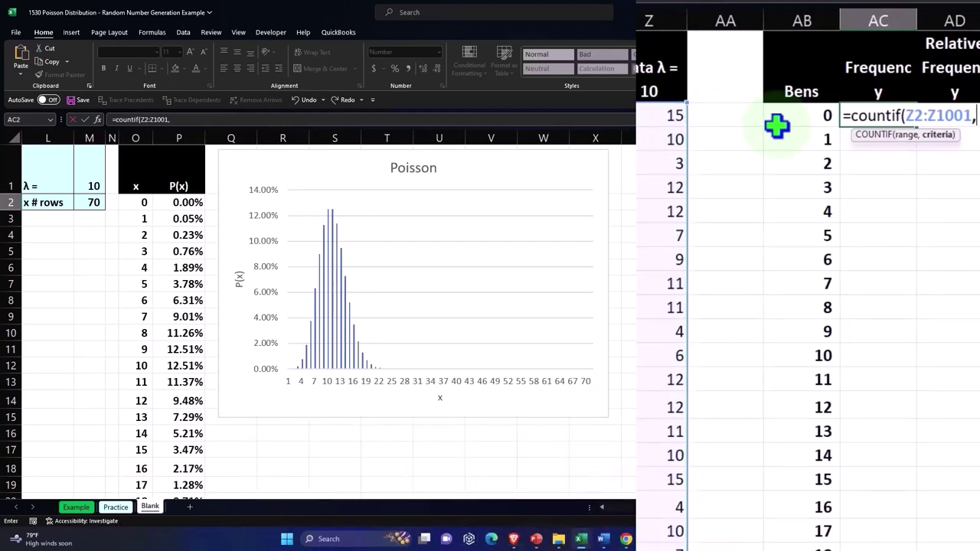
left_click(818, 113)
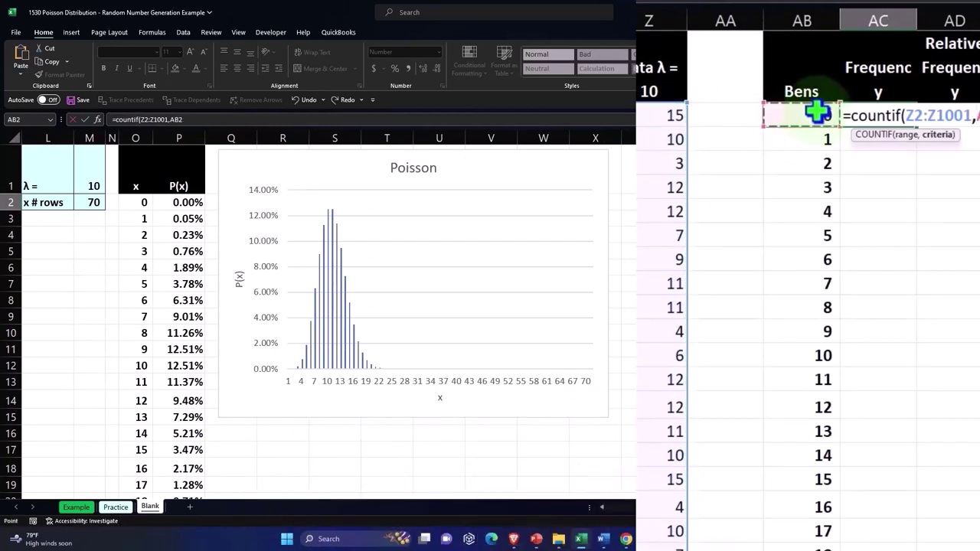
type(")")
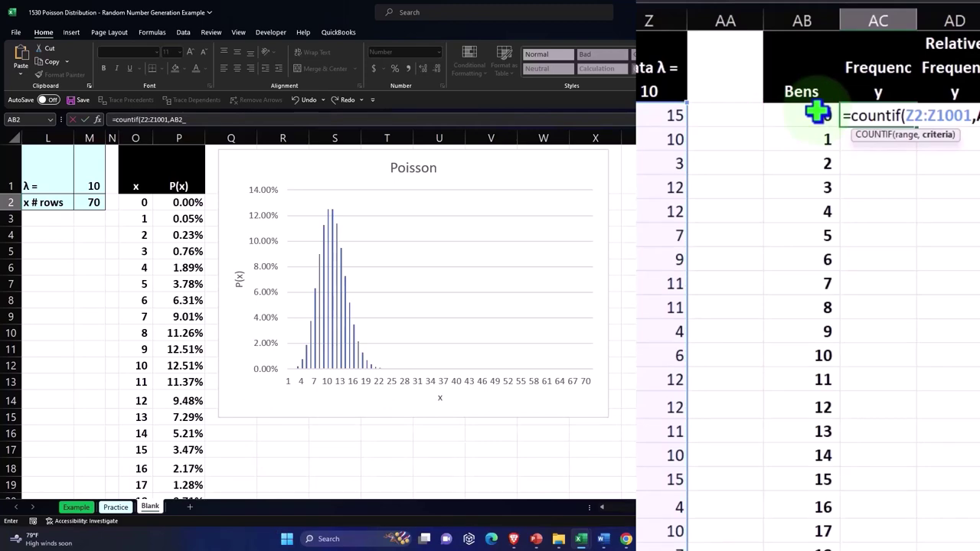
key("Return")
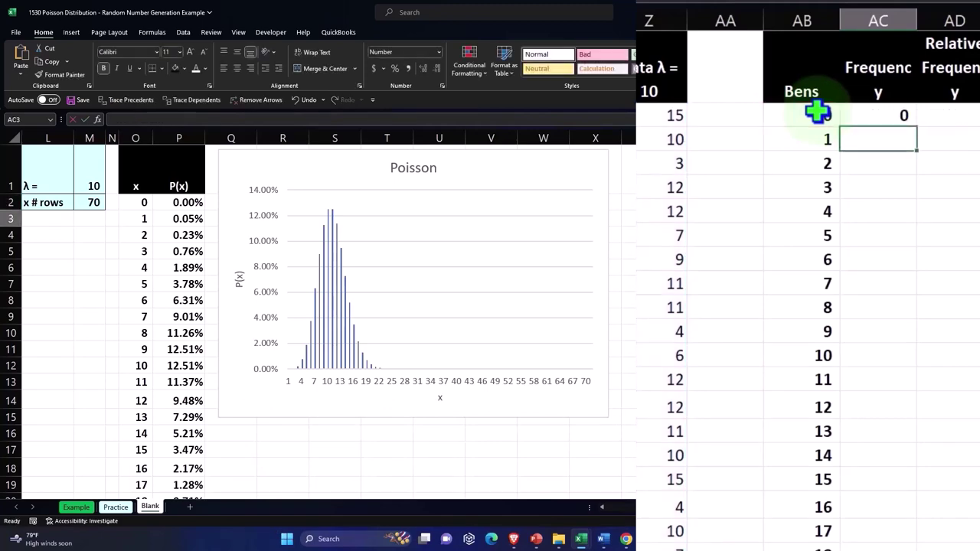
Copy the COUNTIF formula down for every bin from 0 to 30
scroll(857, 246, "down", 3)
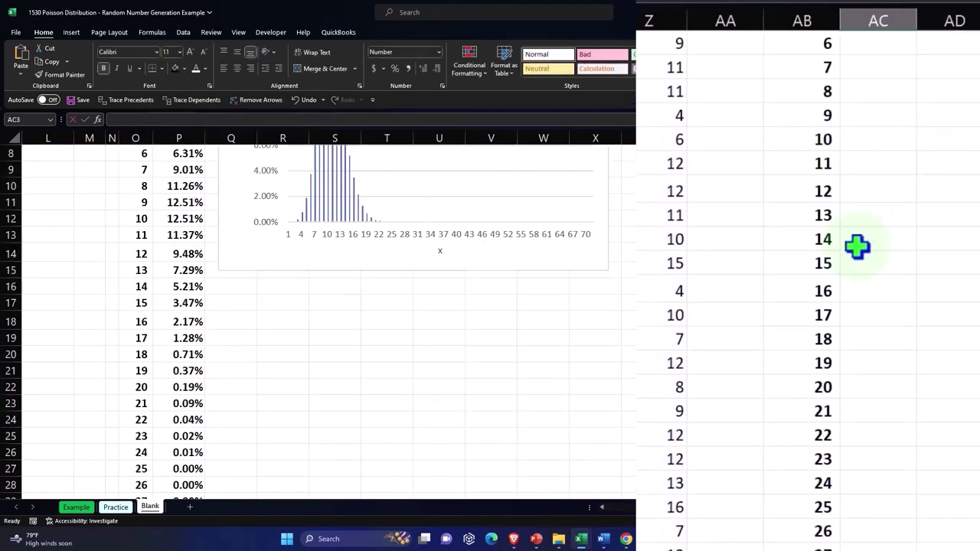
scroll(857, 246, "down", 3)
scroll(858, 246, "down", 2)
scroll(873, 191, "up", 7)
left_click(900, 116)
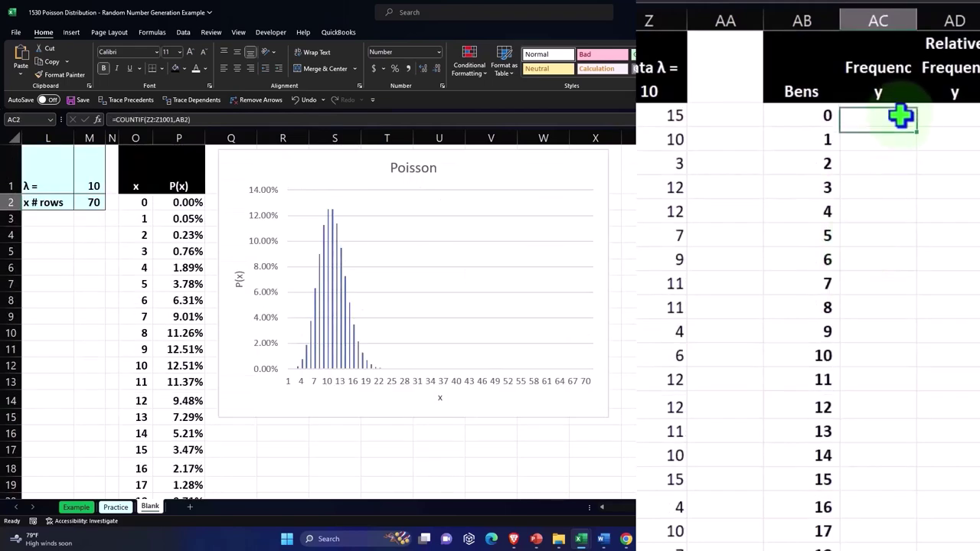
double_click(916, 132)
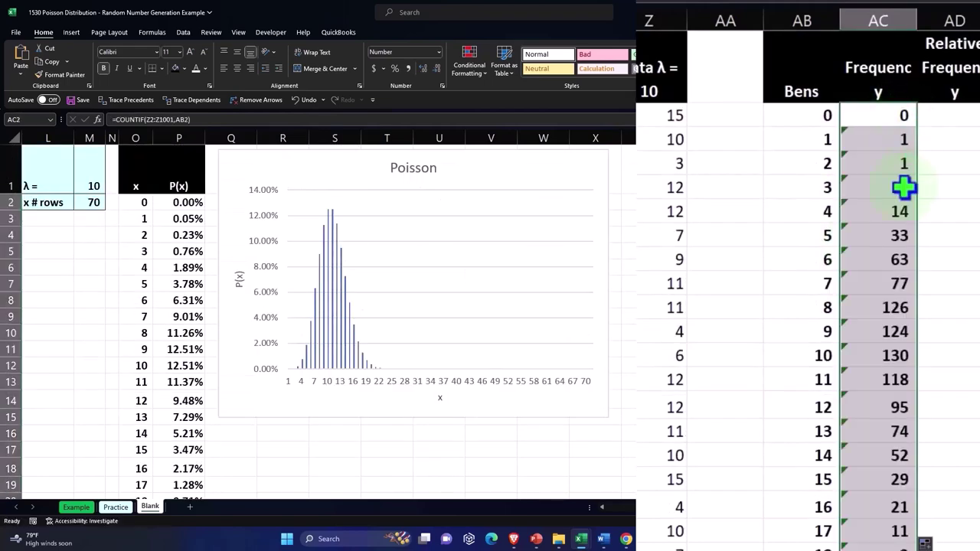
scroll(904, 187, "down", 3)
scroll(903, 187, "down", 3)
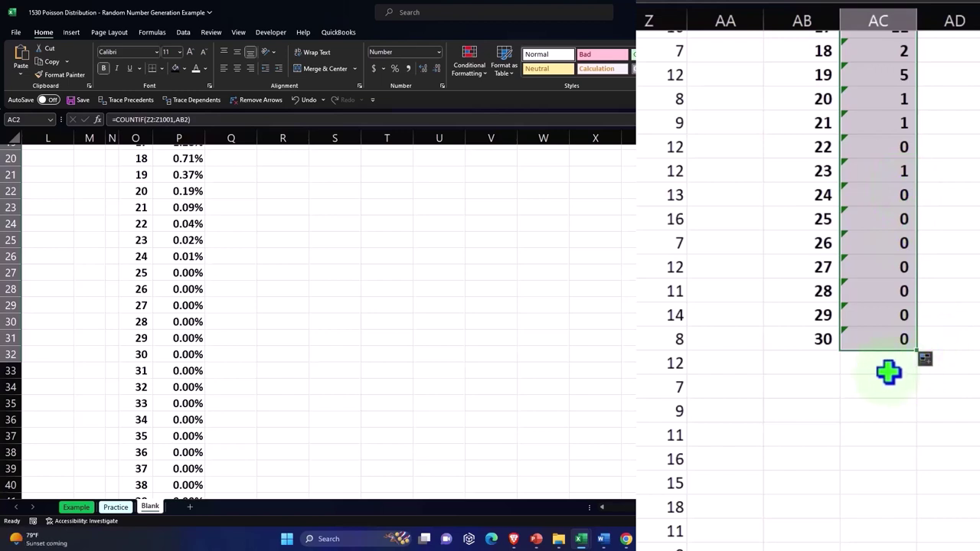
Label AB33 'Total' and AutoSum the Frequency counts AC2:AC32, giving 990
left_click(808, 371)
type("T")
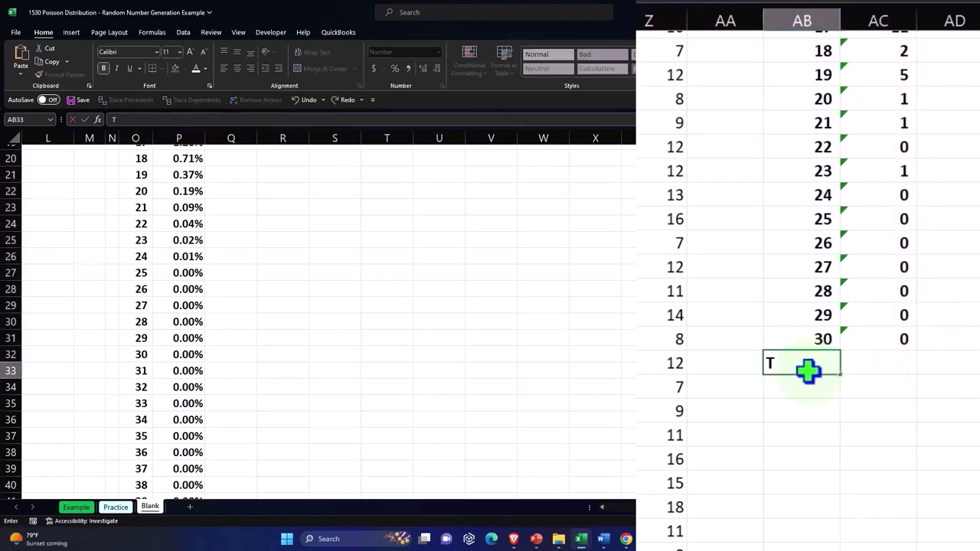
type("otal")
key("Tab")
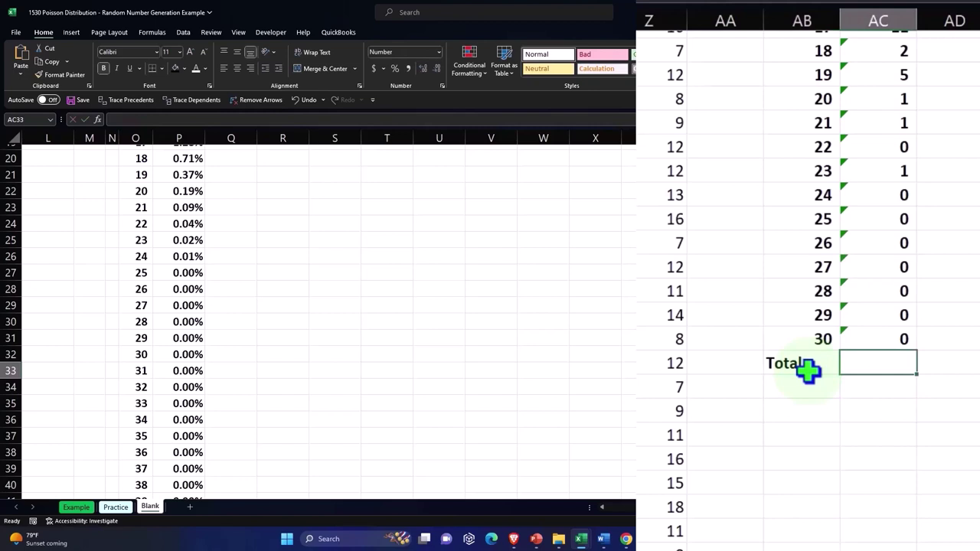
key("alt+equal")
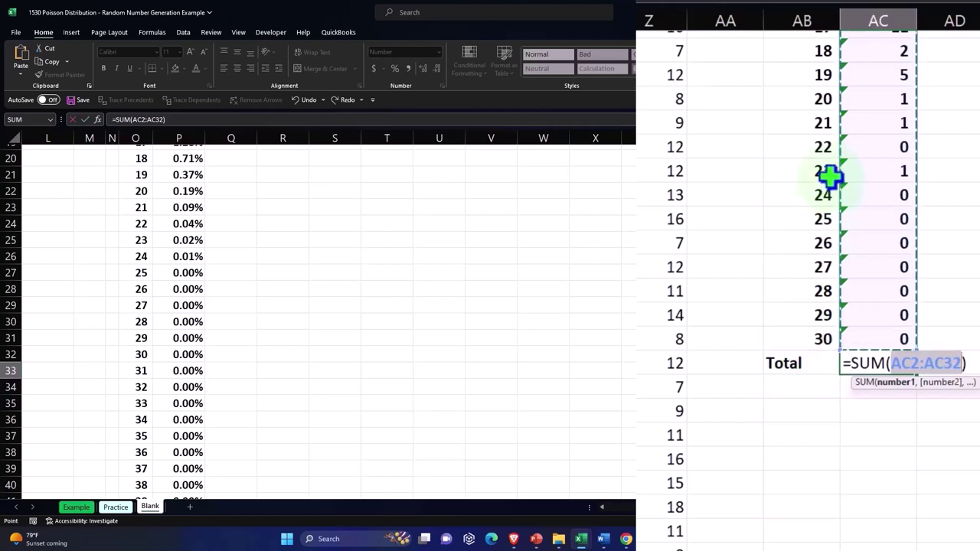
key("Return")
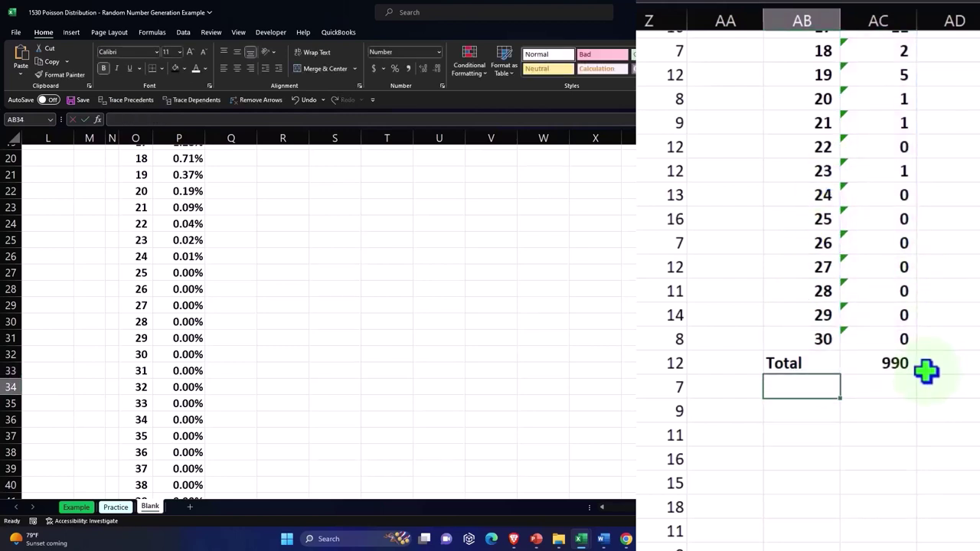
scroll(925, 371, "up", 5)
scroll(919, 307, "up", 2)
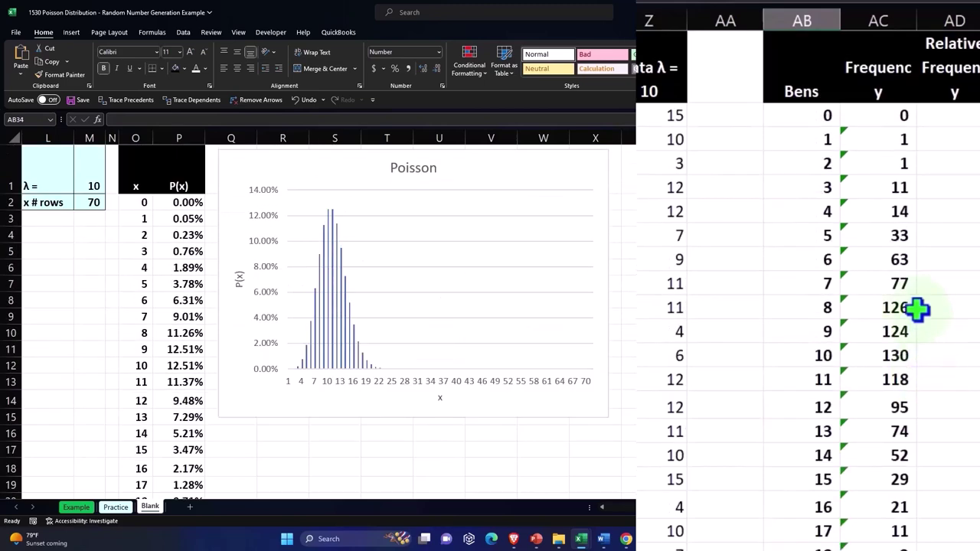
left_click(884, 116)
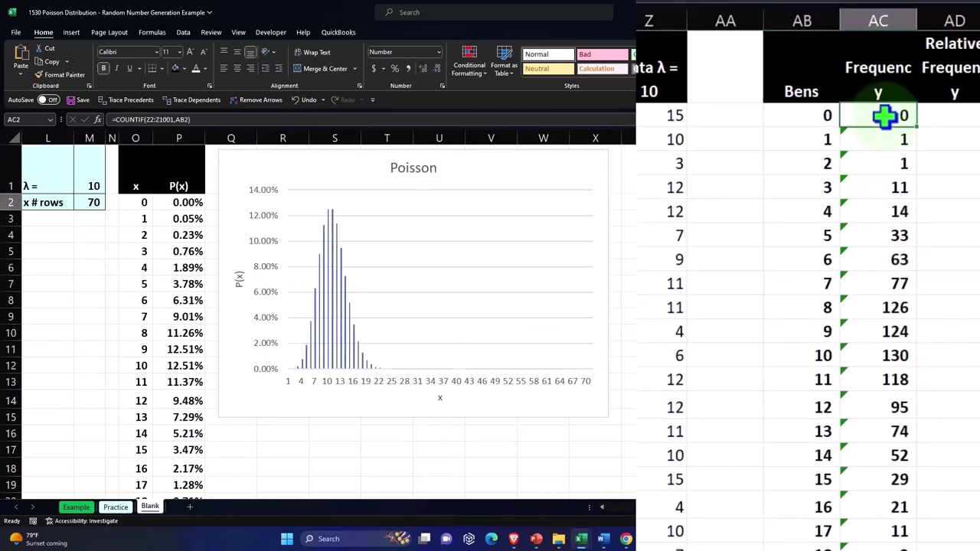
double_click(651, 189)
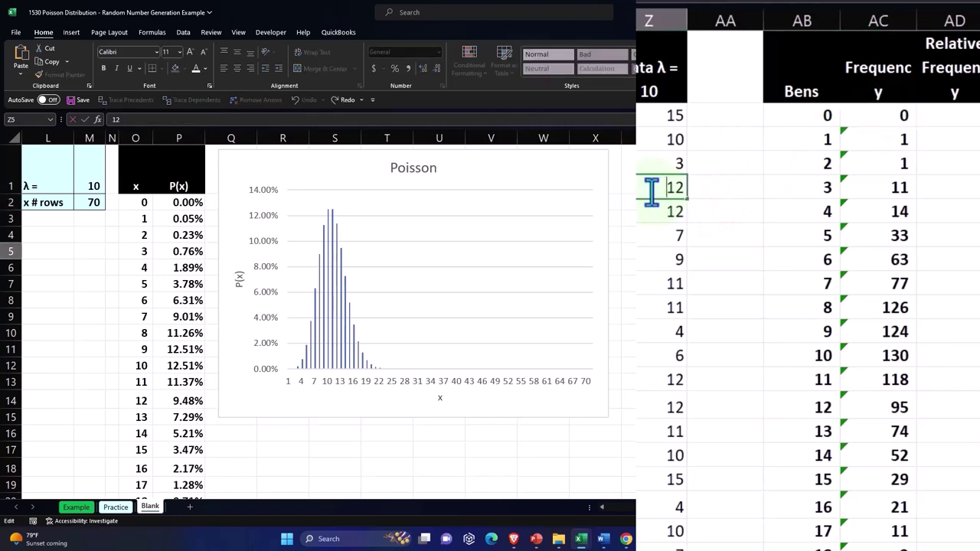
key("Return")
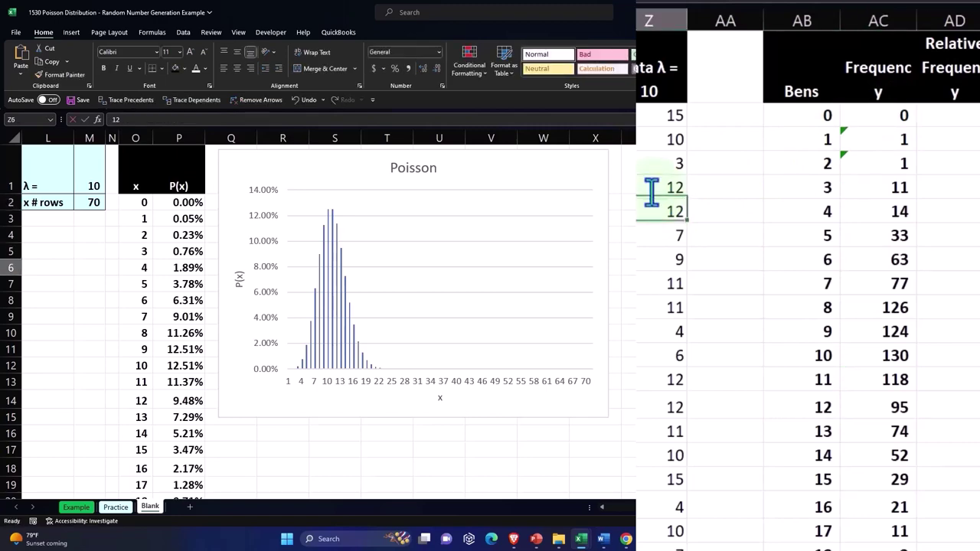
scroll(744, 255, "down", 3)
scroll(757, 305, "down", 4)
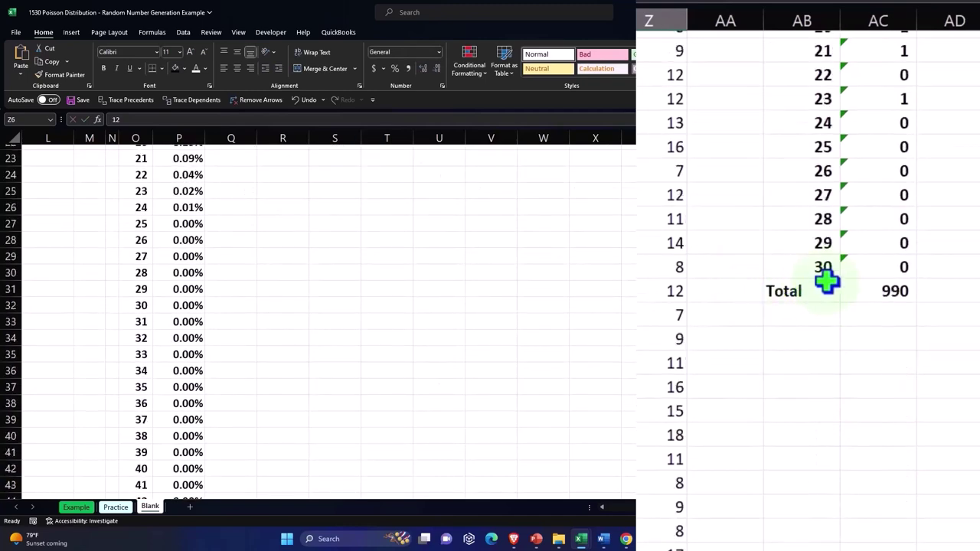
scroll(827, 282, "up", 5)
scroll(827, 281, "up", 2)
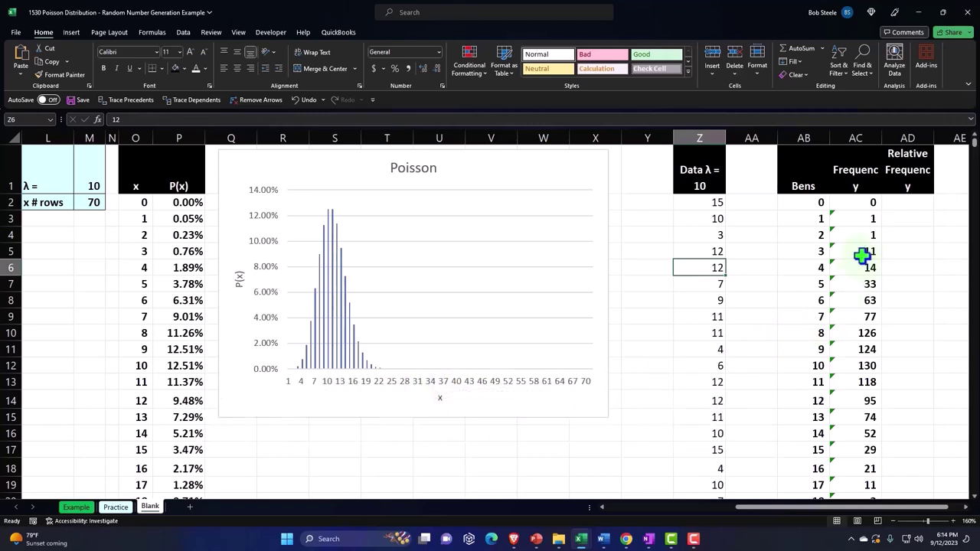
Clear the COUNTIF counts for bins 0–30 and start a FREQUENCY formula in AC2
left_click(866, 202)
left_click_drag(866, 202, 858, 459)
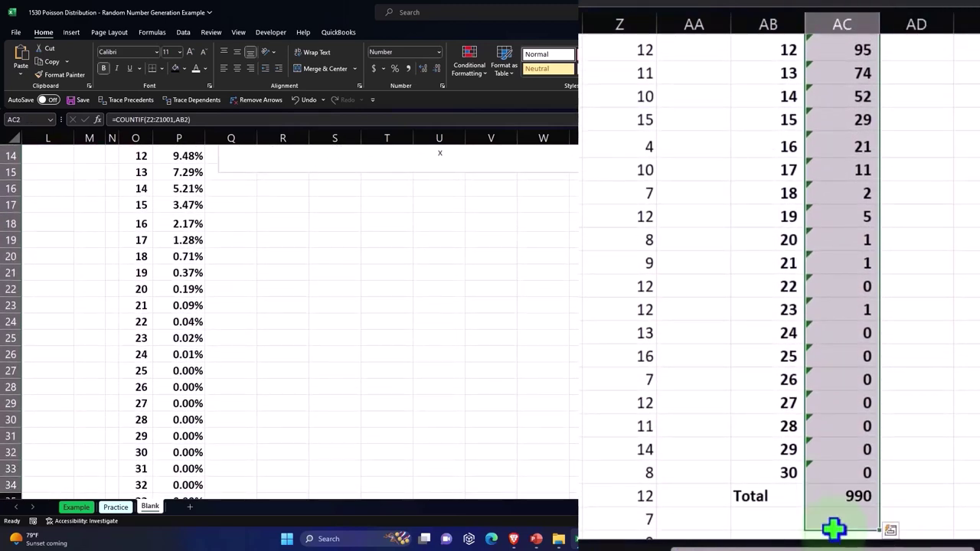
key("Delete")
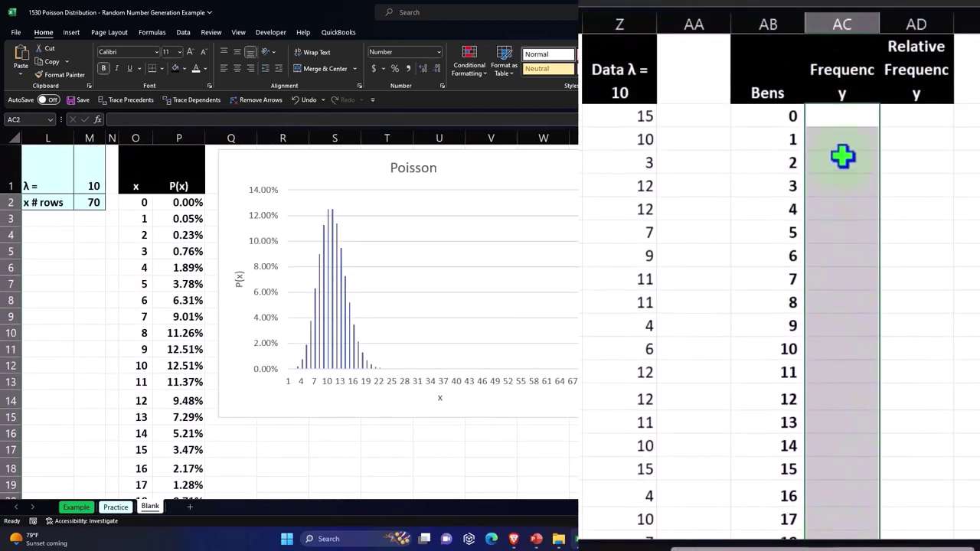
left_click(843, 115)
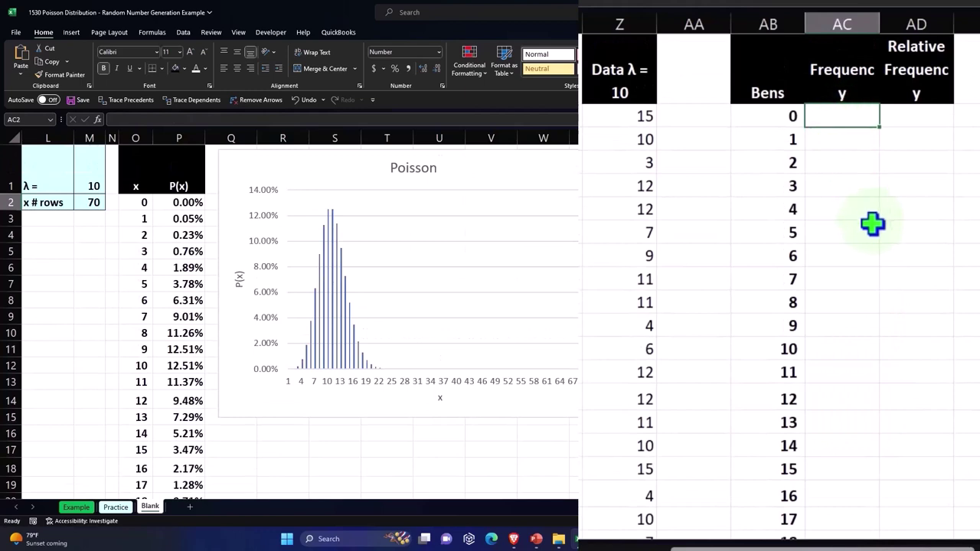
type("=")
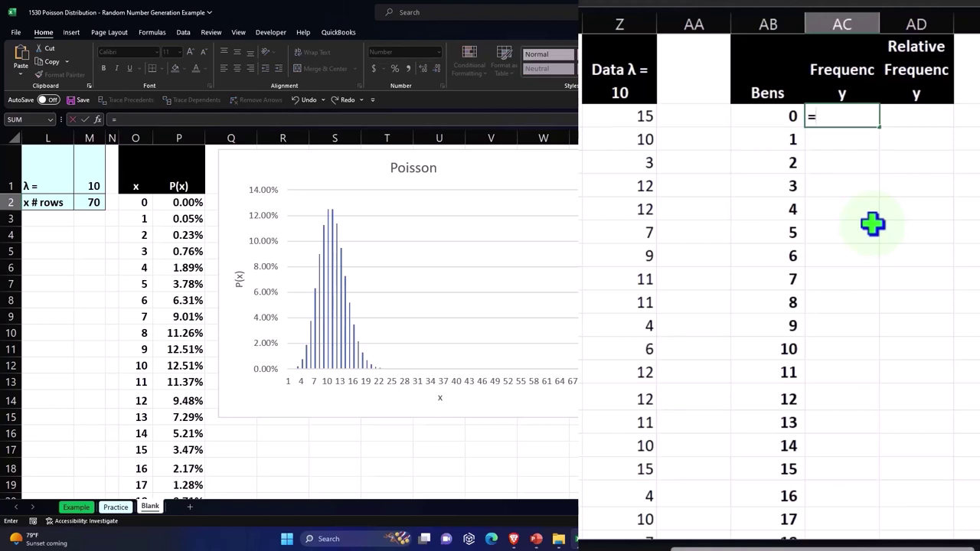
type("fre")
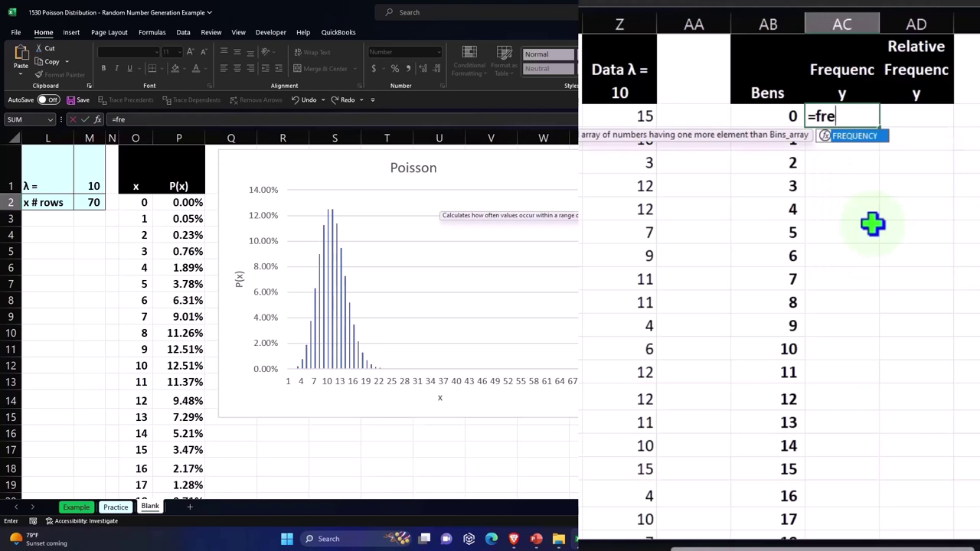
key("Tab")
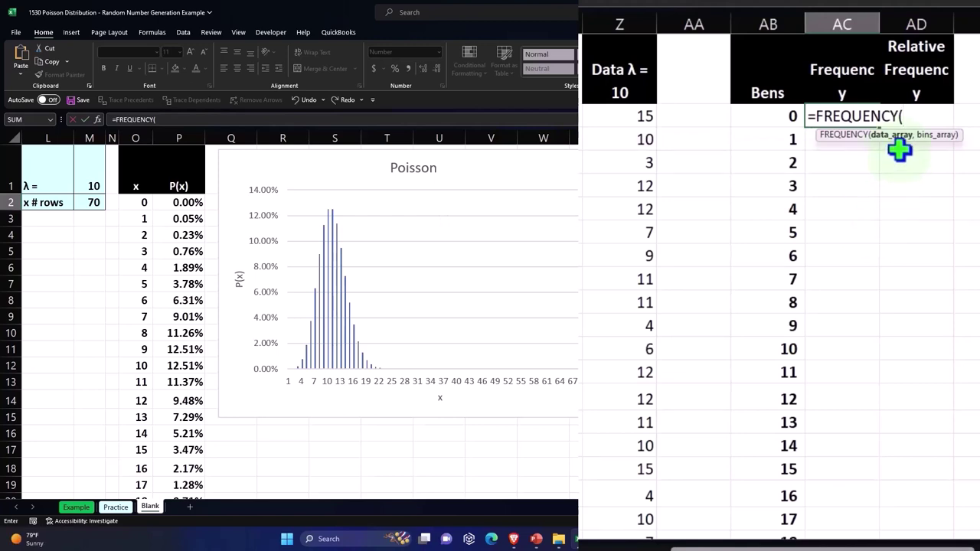
Complete =FREQUENCY using data Z2:Z1001 and the Bens column as bins, spilling the counts
left_click(627, 115)
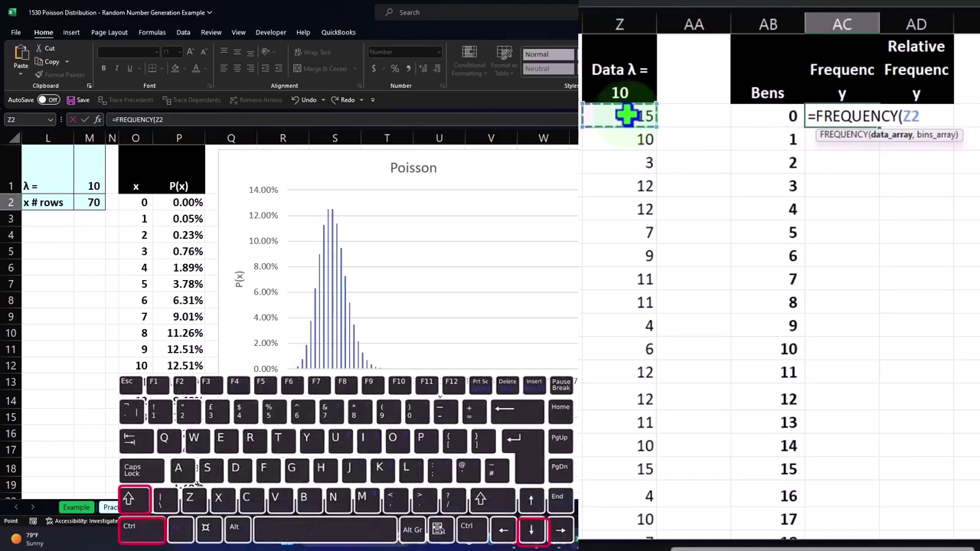
key("ctrl+shift+Down")
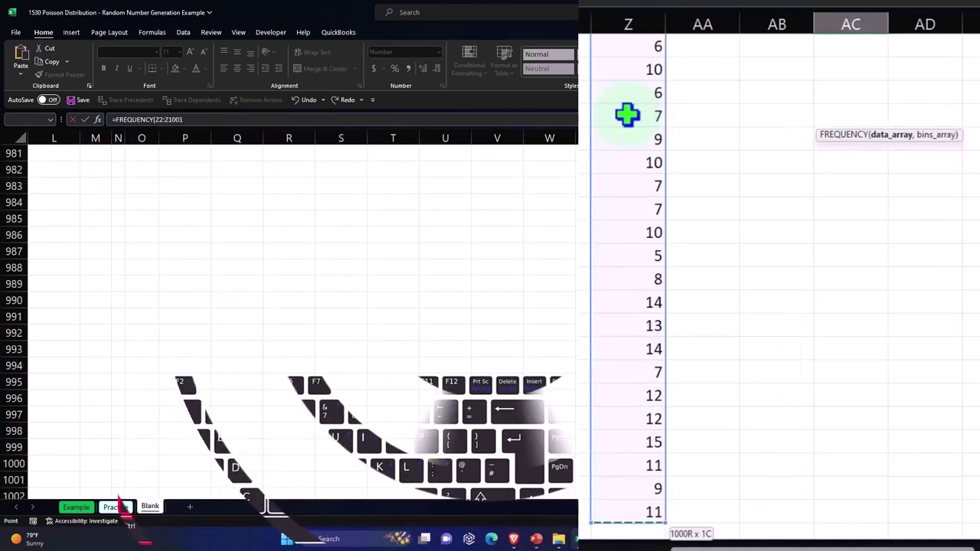
key("ctrl+BackSpace")
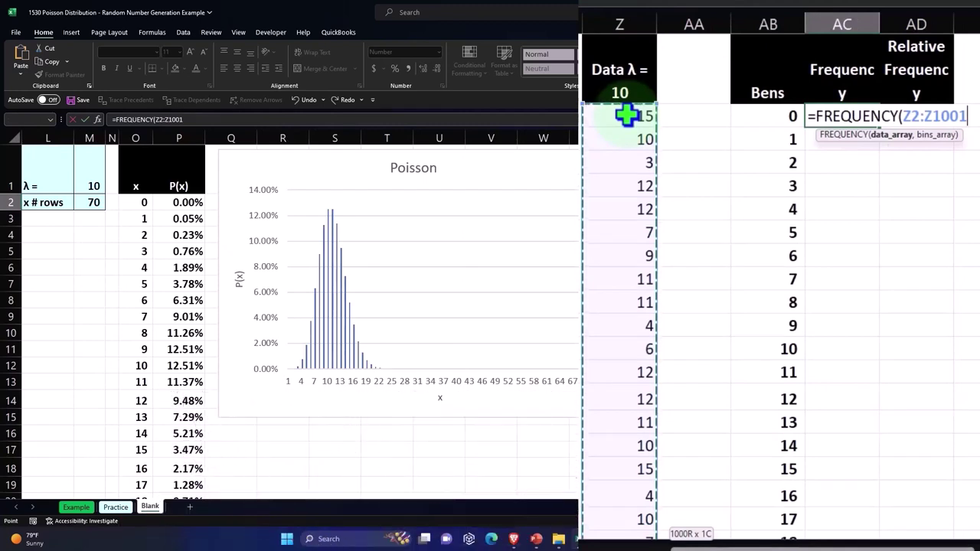
type(",")
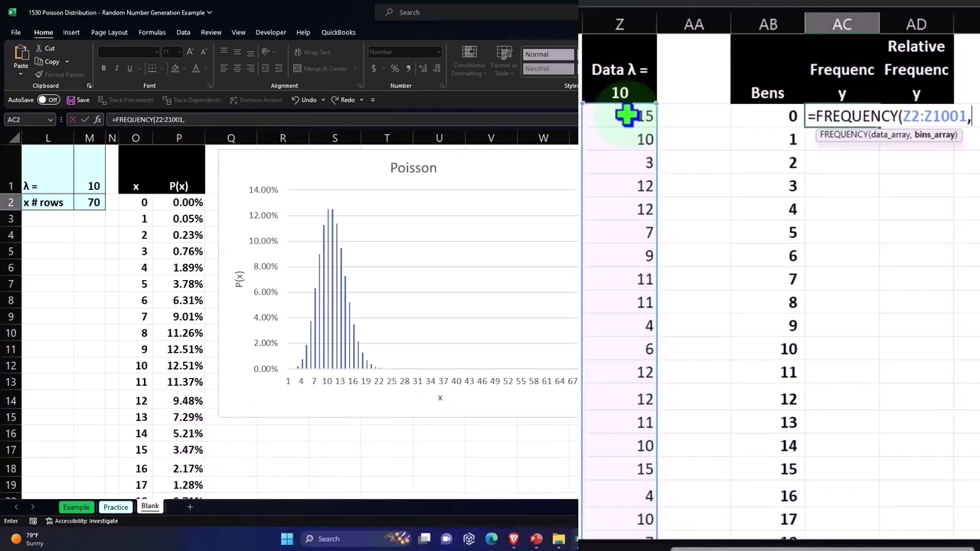
left_click(764, 115)
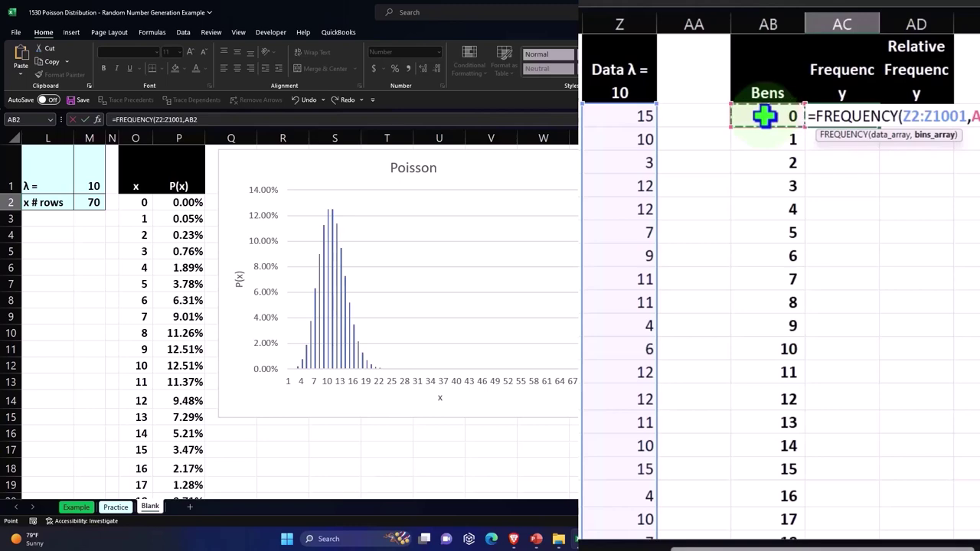
key("ctrl+shift+Down")
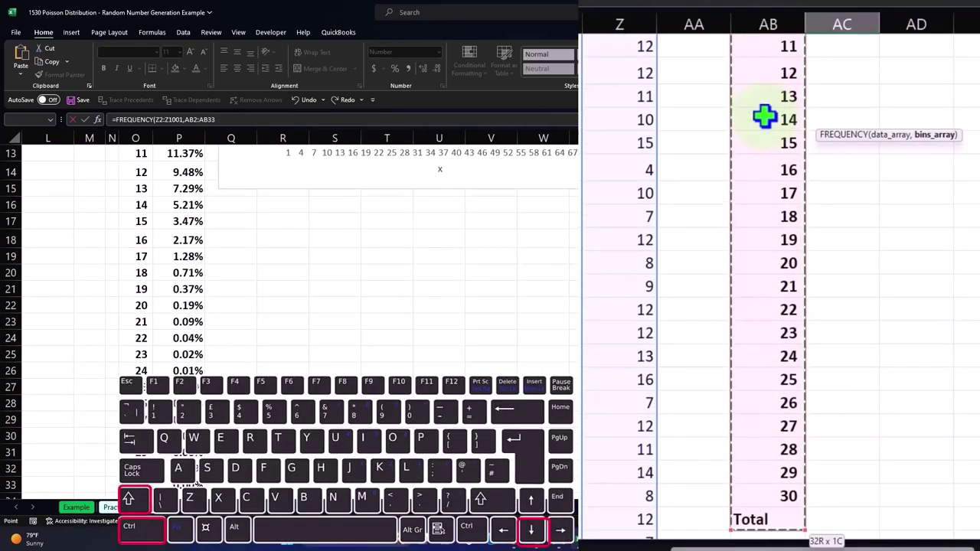
scroll(764, 116, "up", 4)
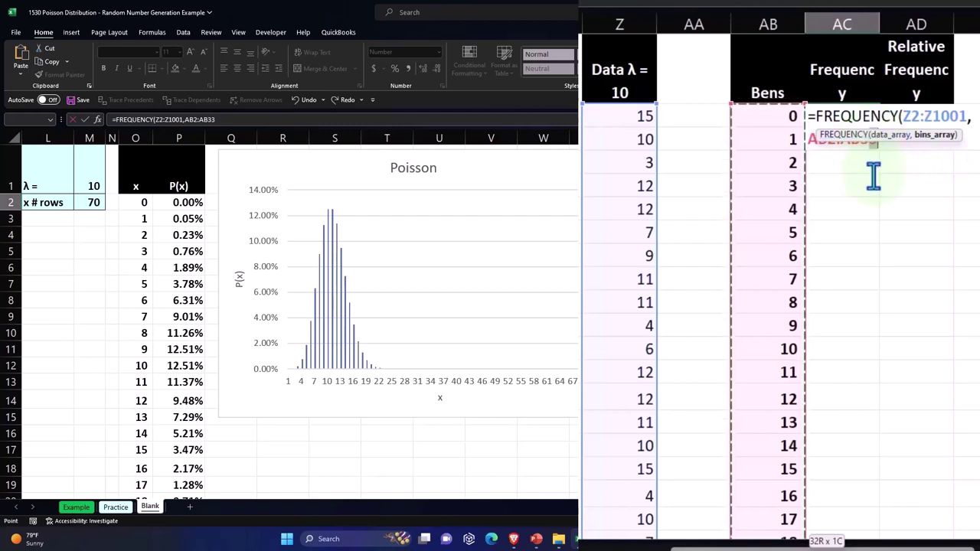
key("F2")
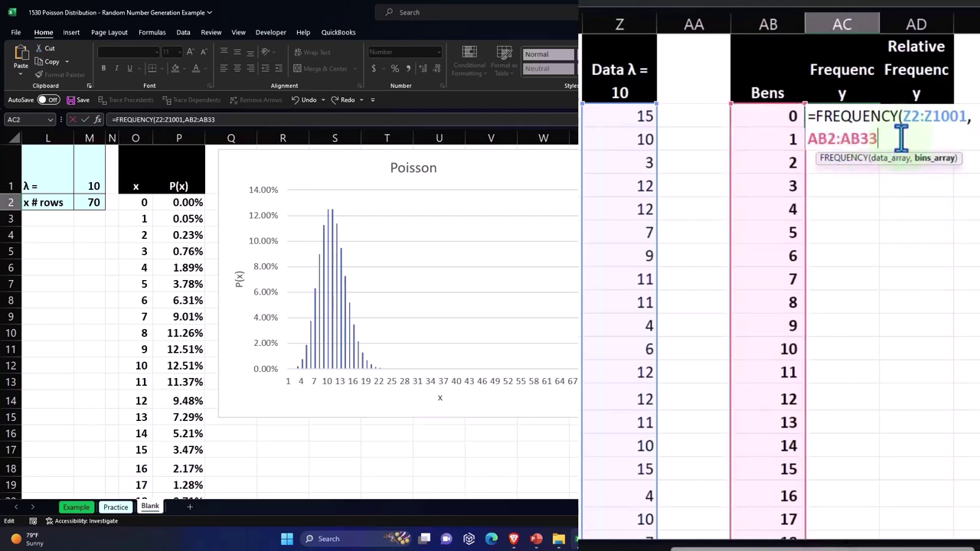
type(")")
key("Return")
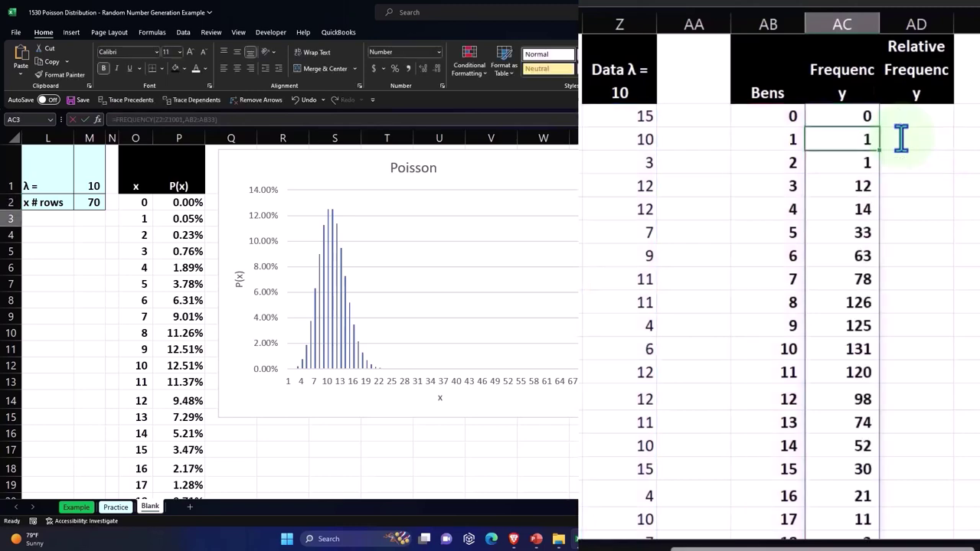
Review the spilled frequency counts and begin revising the FREQUENCY formula
scroll(923, 186, "down", 5)
scroll(934, 217, "down", 3)
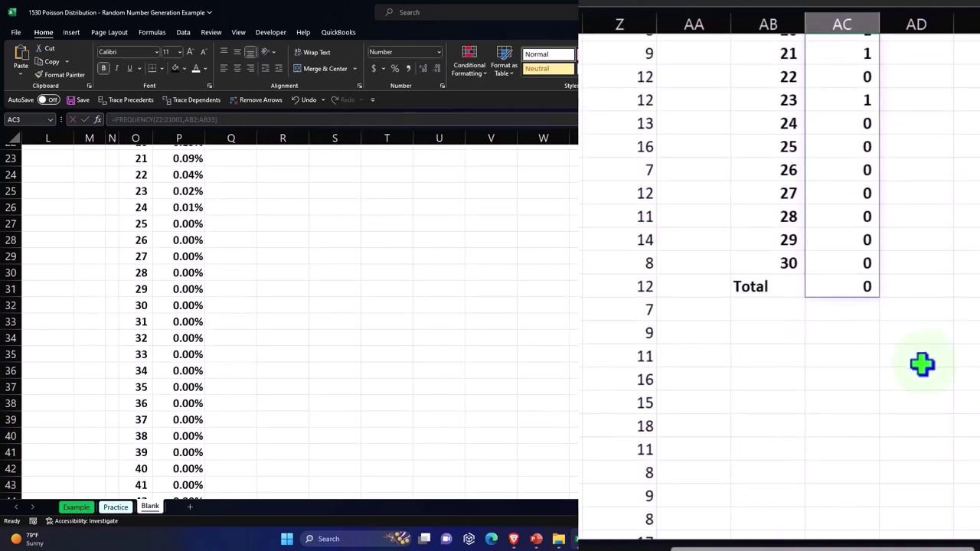
scroll(899, 371, "up", 4)
scroll(899, 372, "up", 4)
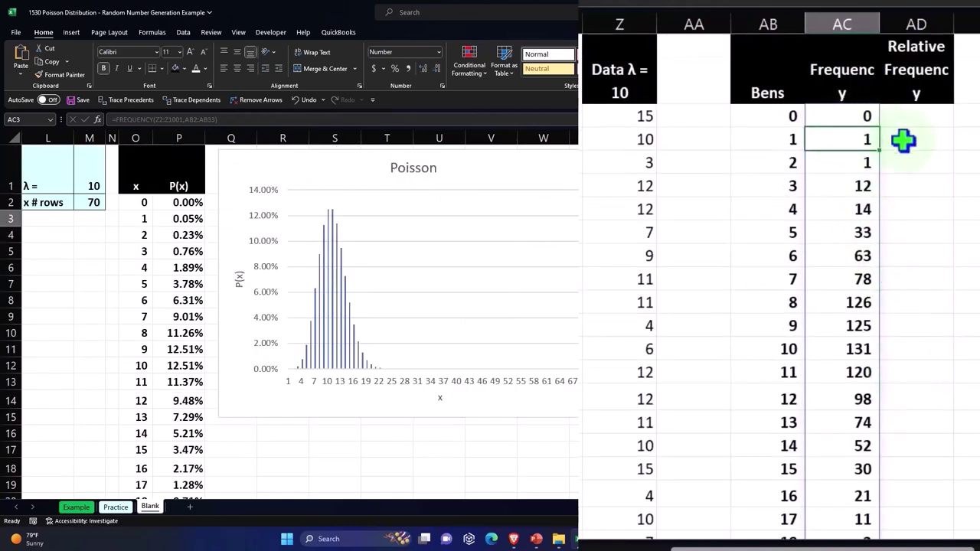
key("BackSpace")
Restrict the FREQUENCY bins range to AB2:AB31, ending at bin 30
key("ctrl+v")
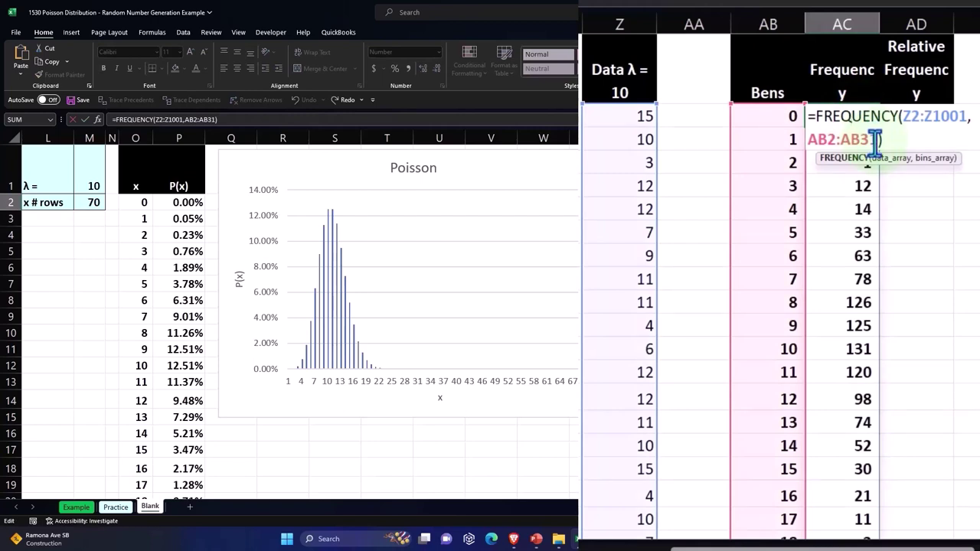
key("Return")
scroll(871, 153, "down", 3)
scroll(869, 164, "down", 3)
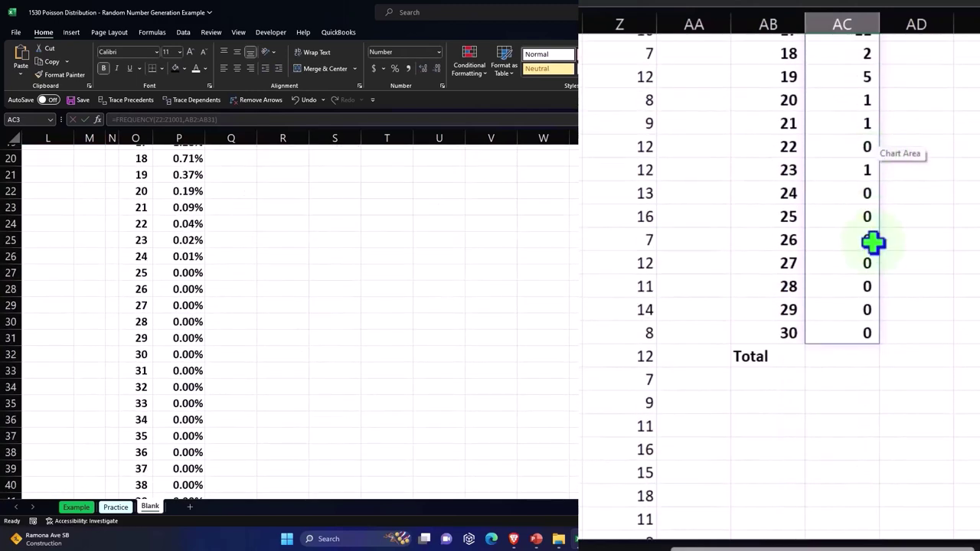
left_click(848, 331)
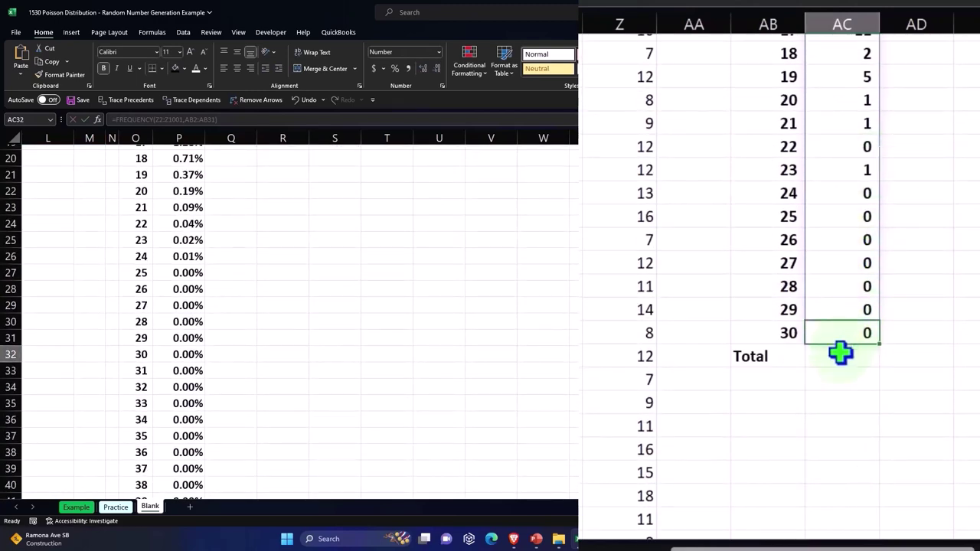
AutoSum the spilled counts in the Total cell with =SUM(AC2#), giving 1,000
left_click(838, 358)
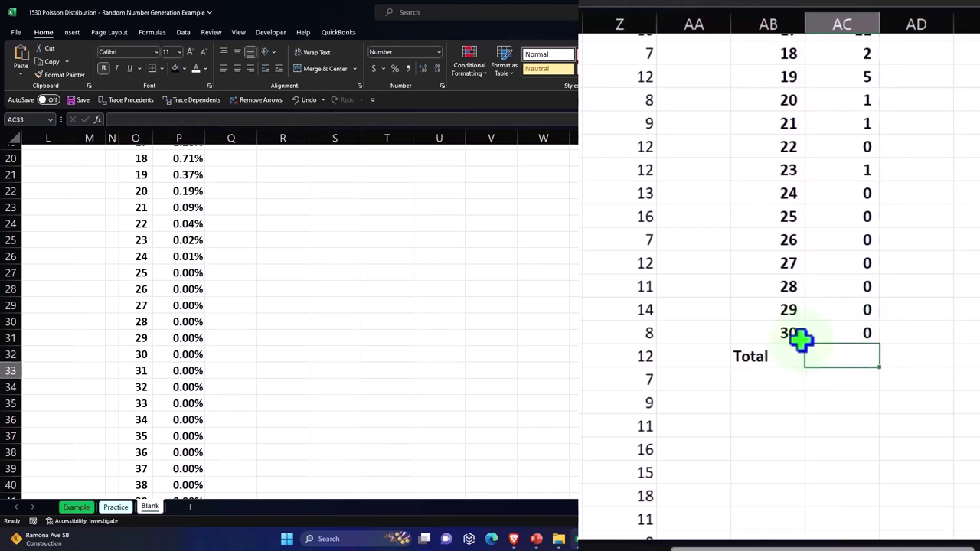
key("alt+equal")
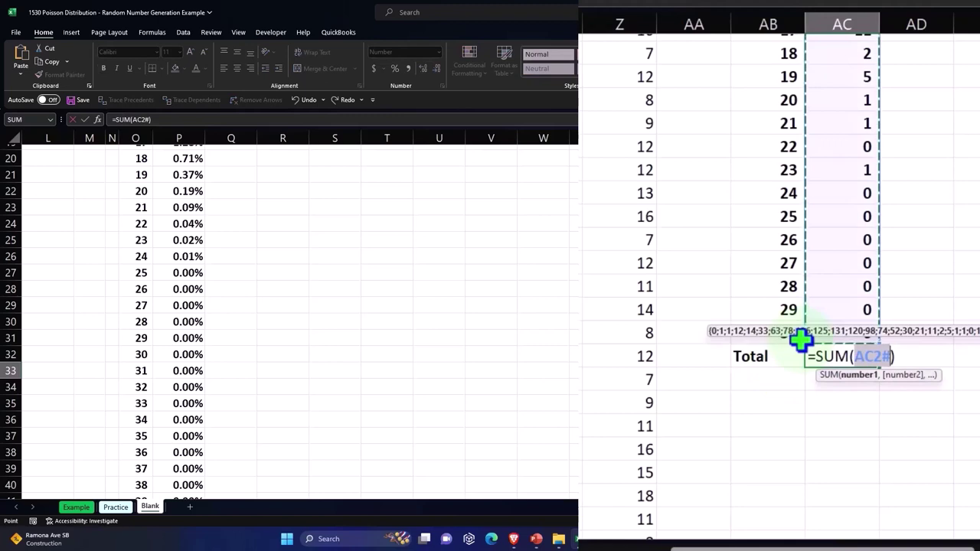
key("Return")
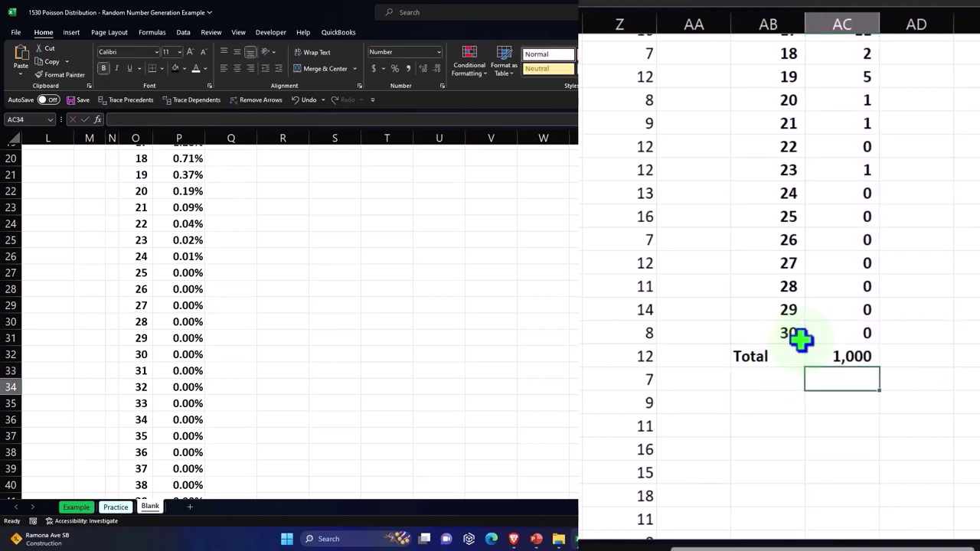
scroll(800, 341, "up", 2)
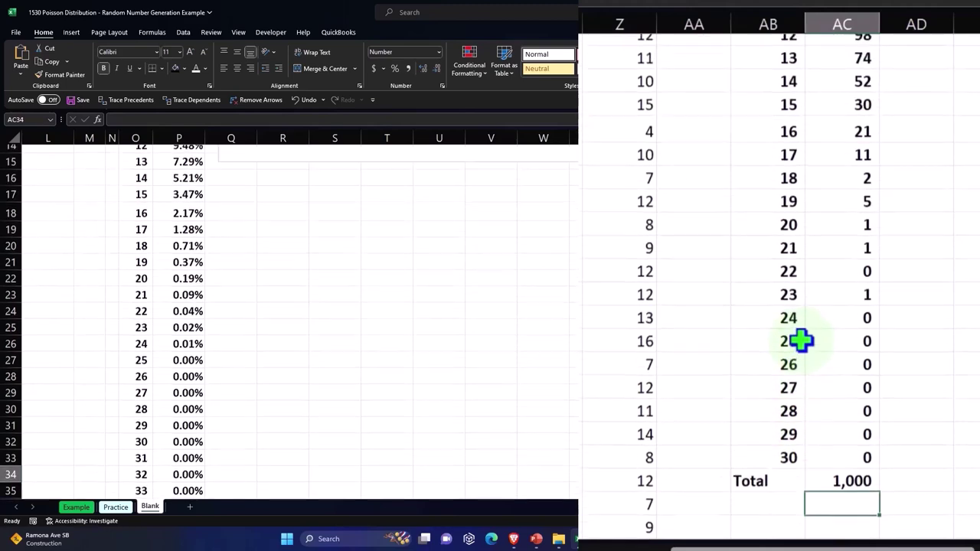
scroll(800, 340, "up", 4)
scroll(801, 341, "up", 1)
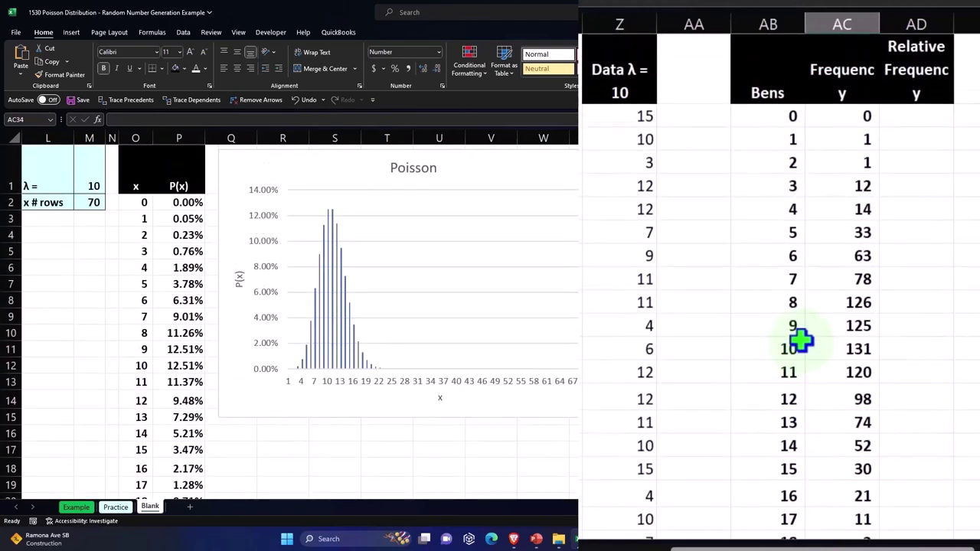
left_click(926, 149)
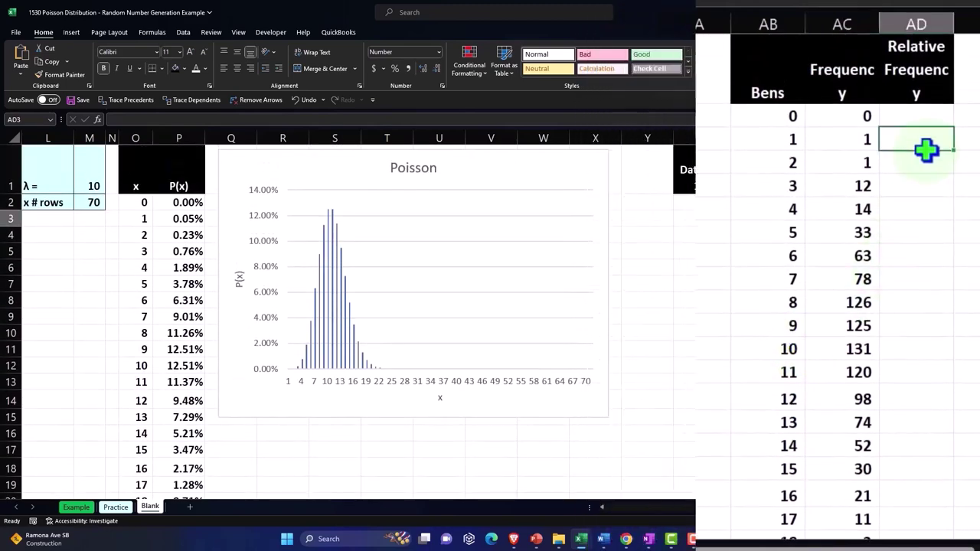
key("Right")
key("Right")
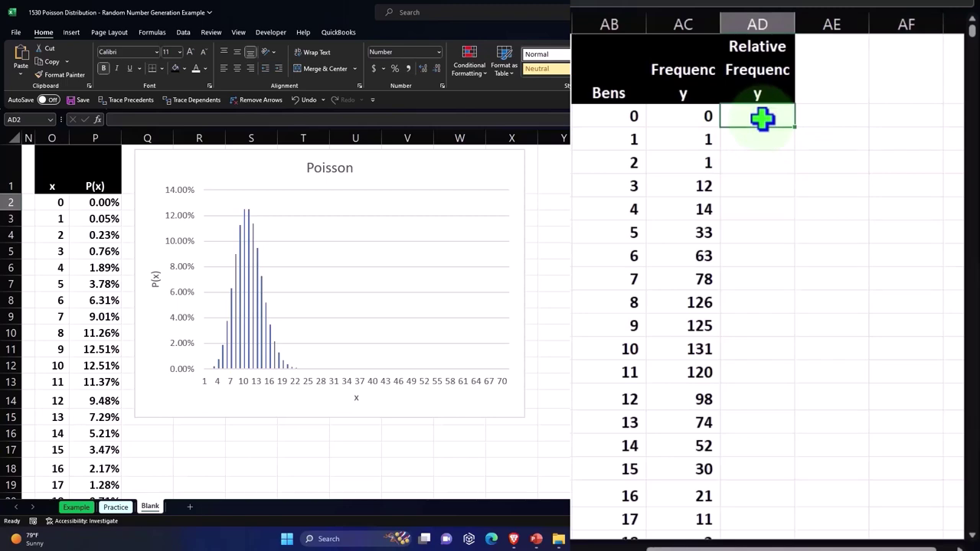
scroll(762, 118, "down", 4)
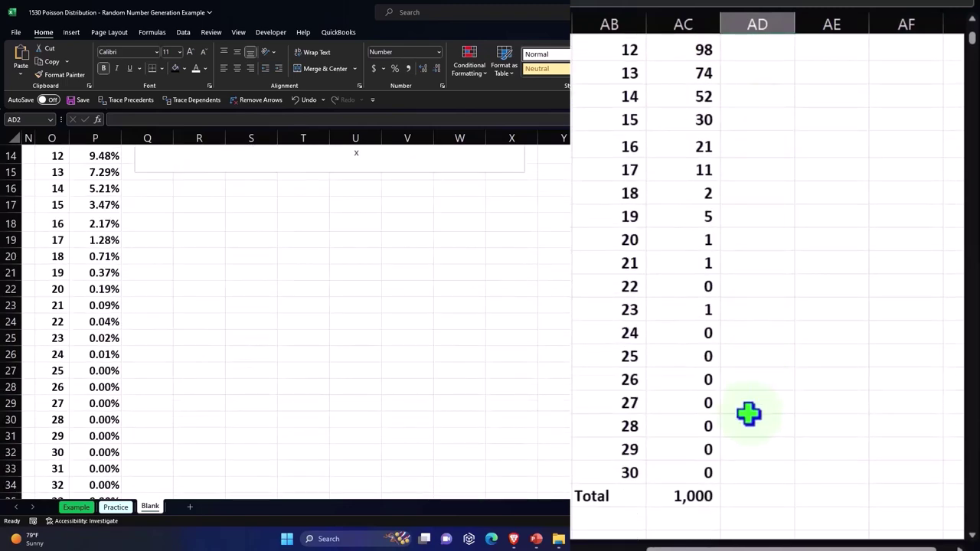
scroll(793, 457, "up", 4)
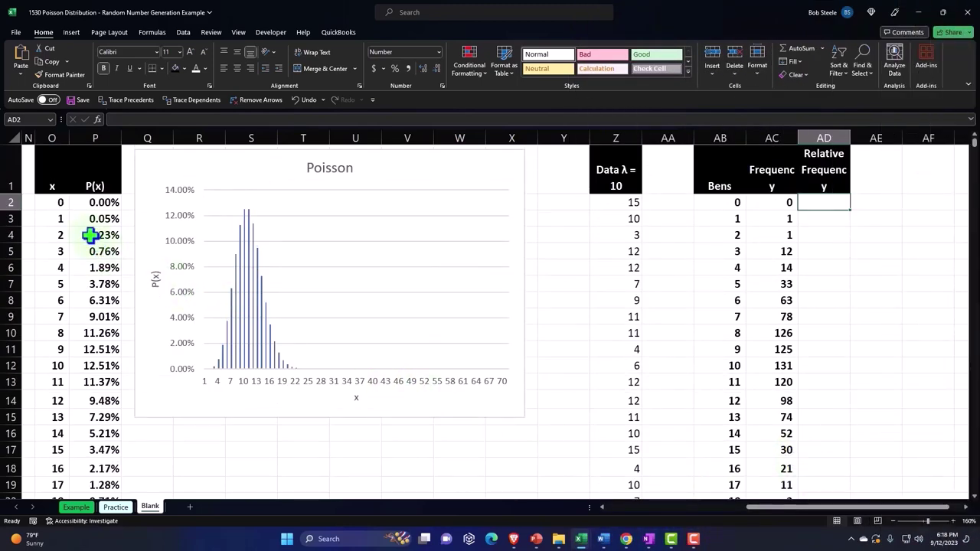
left_click(52, 235)
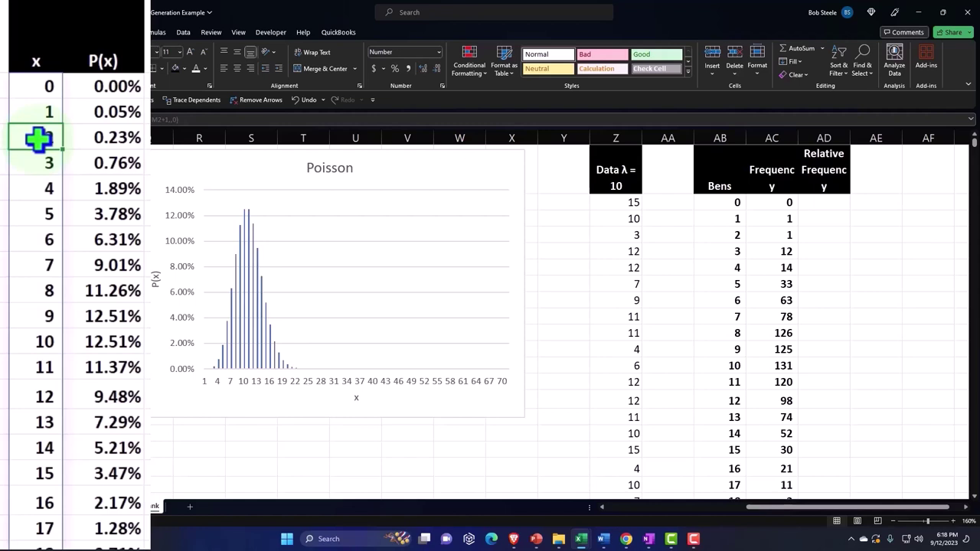
left_click(106, 136)
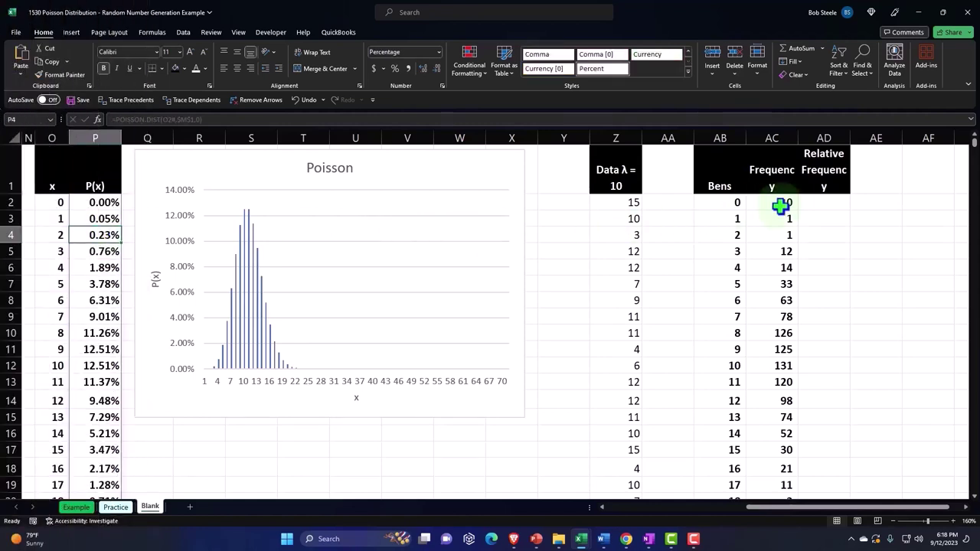
left_click(833, 205)
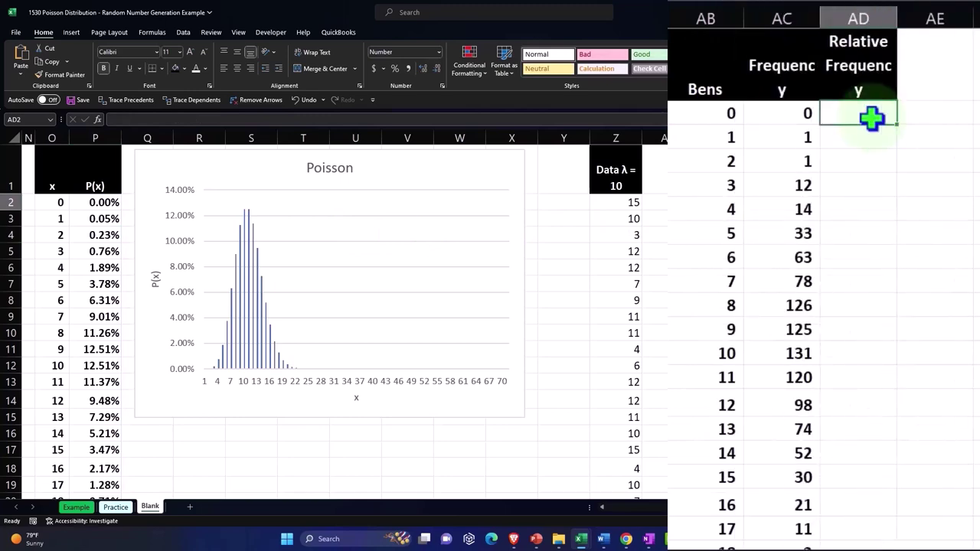
Enter =AC2/$AC$33 in AD2 for bin 0's relative frequency
type("=")
key("Left")
type("/")
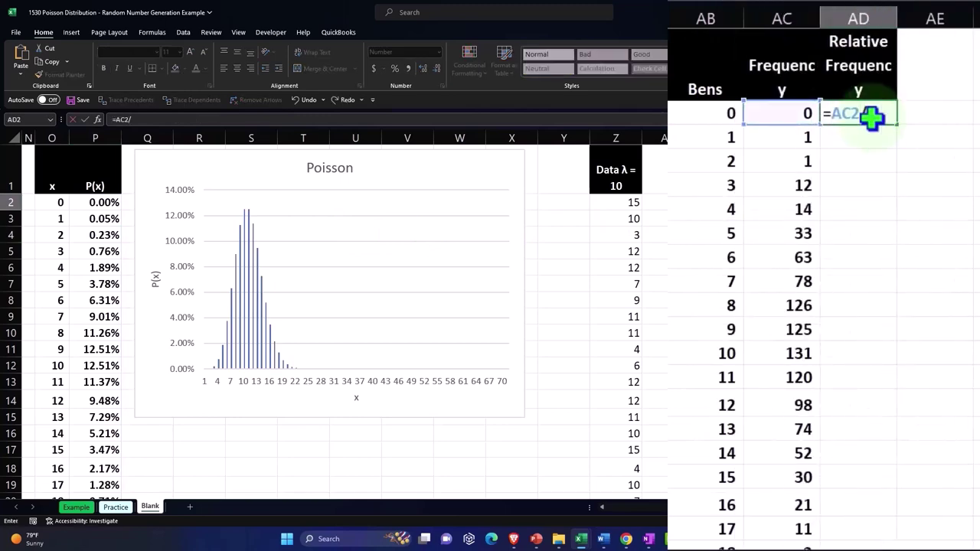
scroll(872, 116, "down", 5)
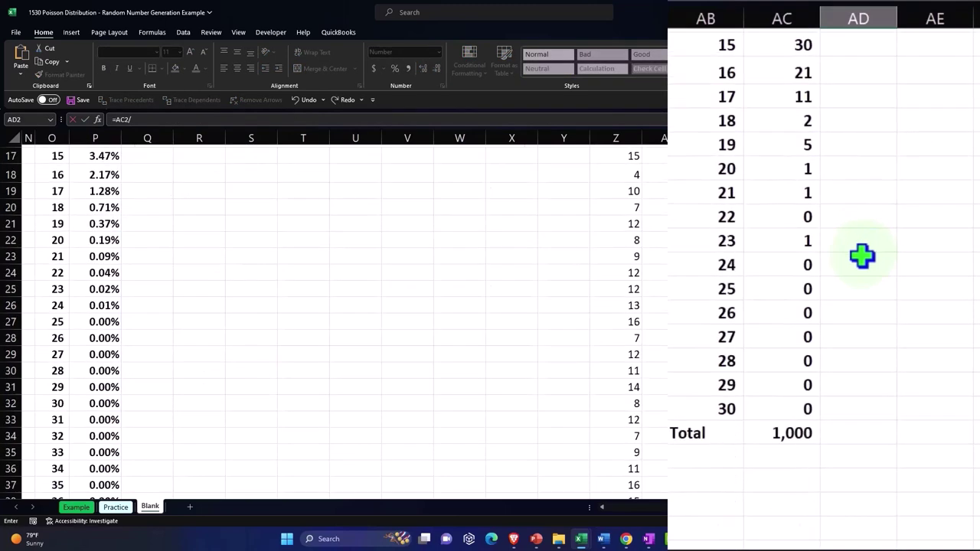
left_click(800, 434)
scroll(800, 433, "up", 5)
scroll(855, 175, "up", 1)
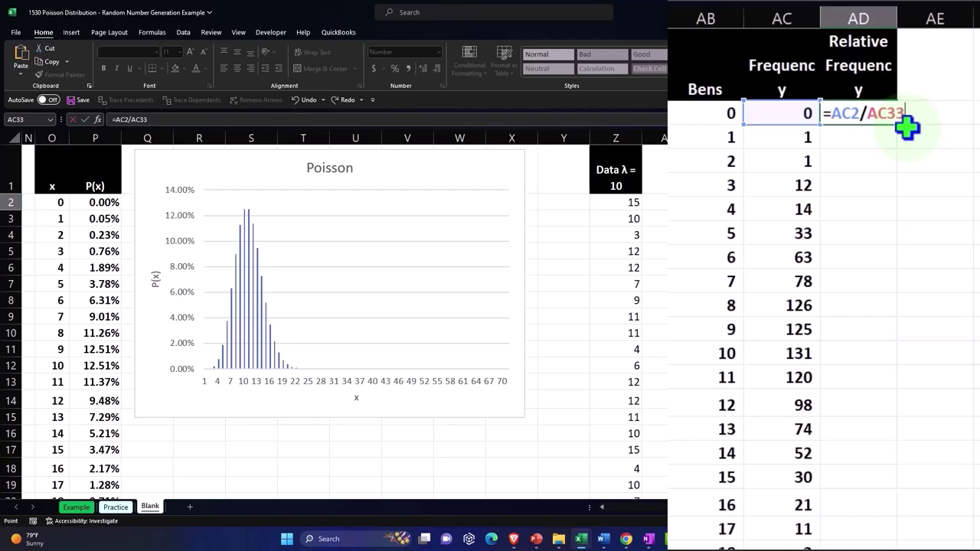
key("F4")
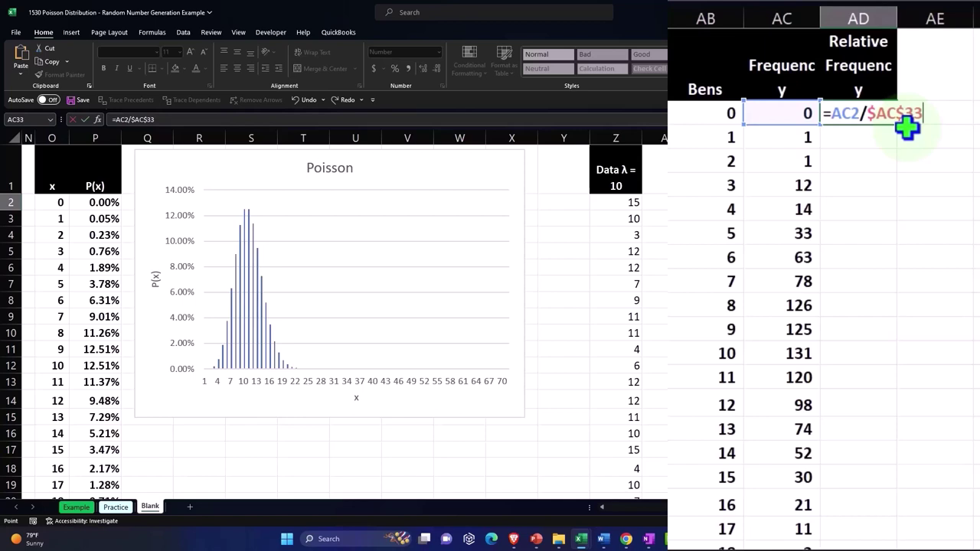
key("Return")
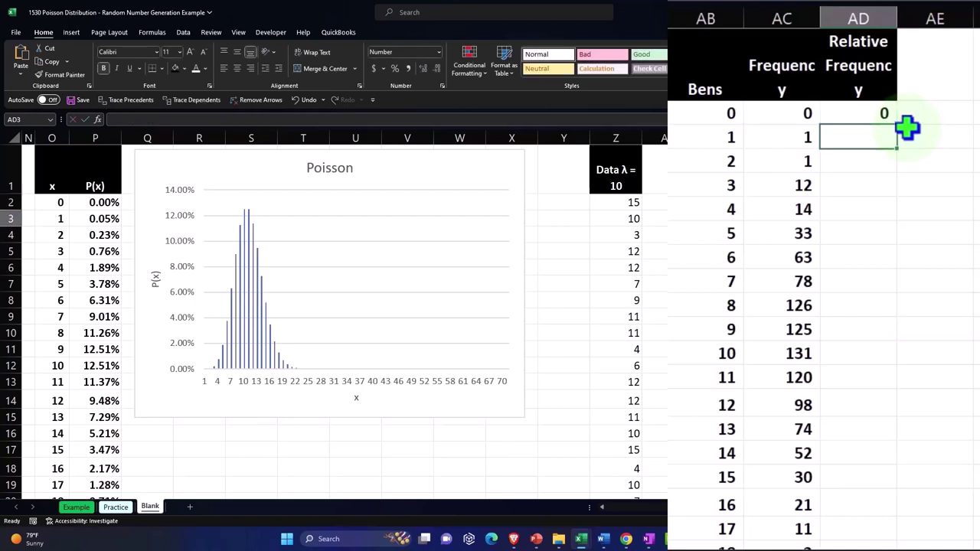
Check the FREQUENCY results in AC2 and bin 5, then reselect the AD2 formula
left_click(800, 112)
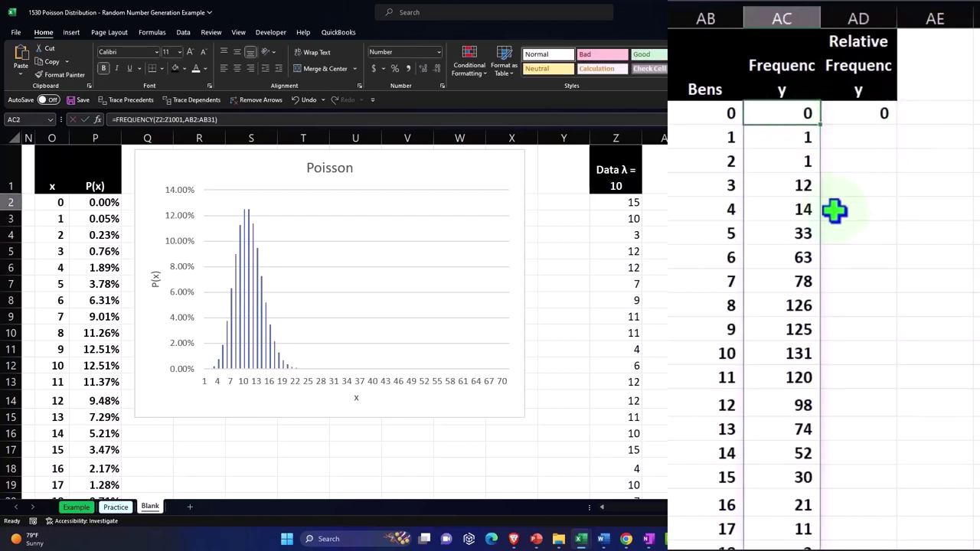
left_click(793, 243)
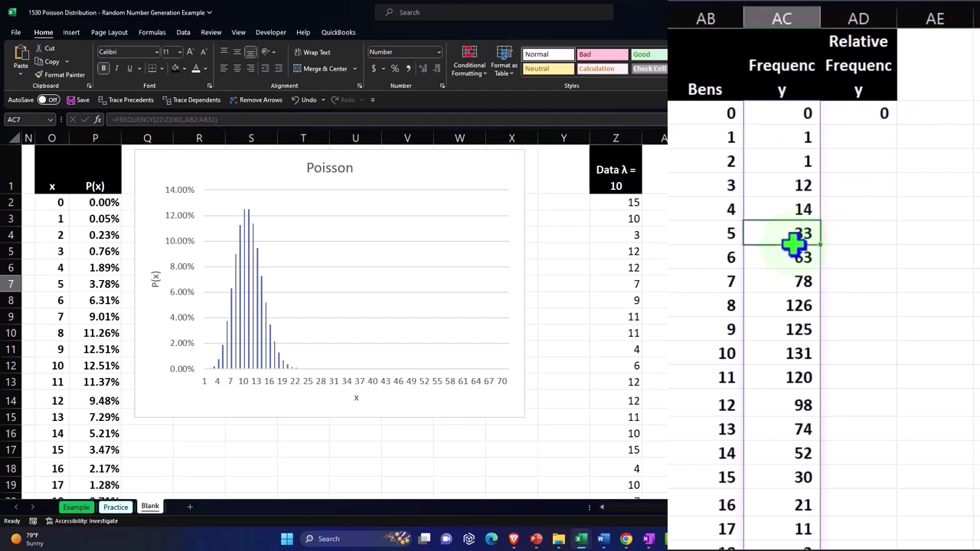
left_click(881, 211)
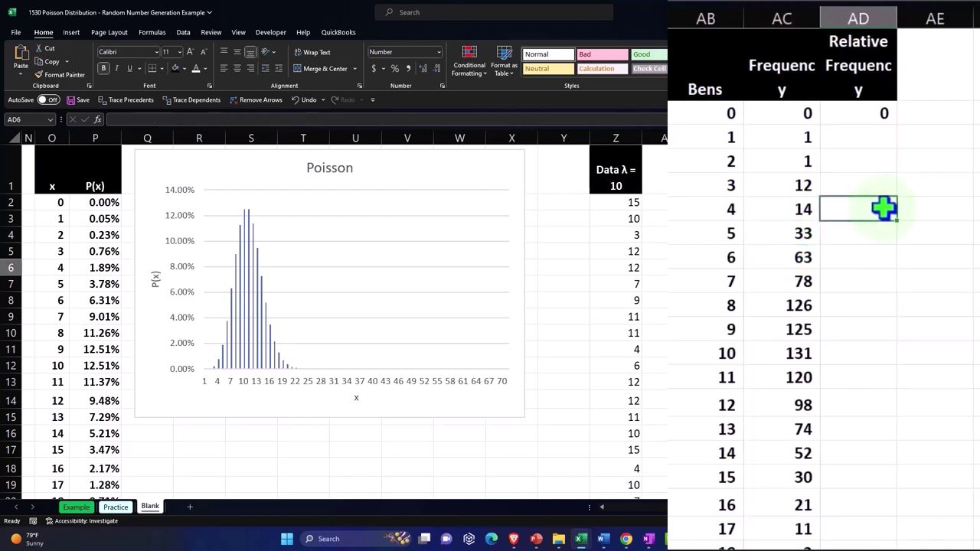
left_click(892, 115)
key("ctrl+v")
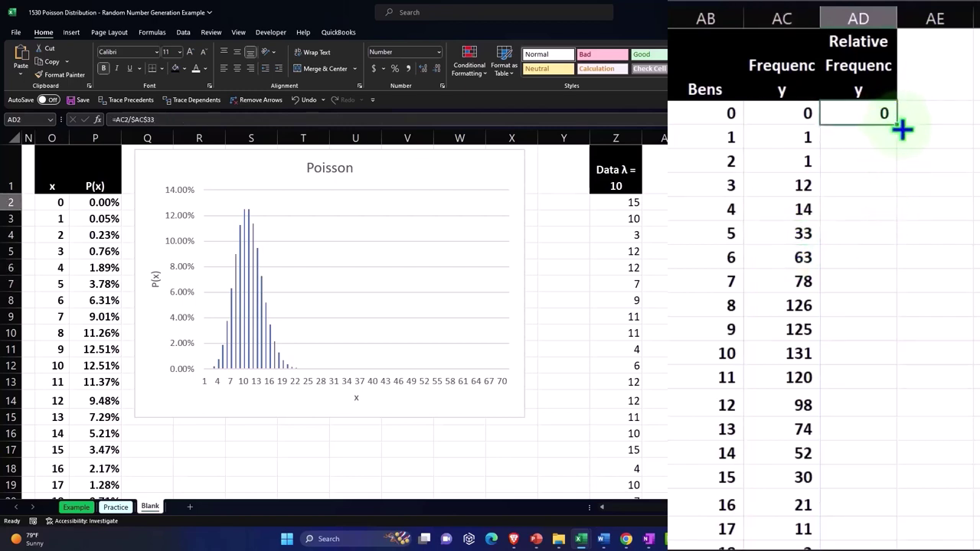
Copy the relative frequency formula down and format it as two-decimal percentages
double_click(898, 125)
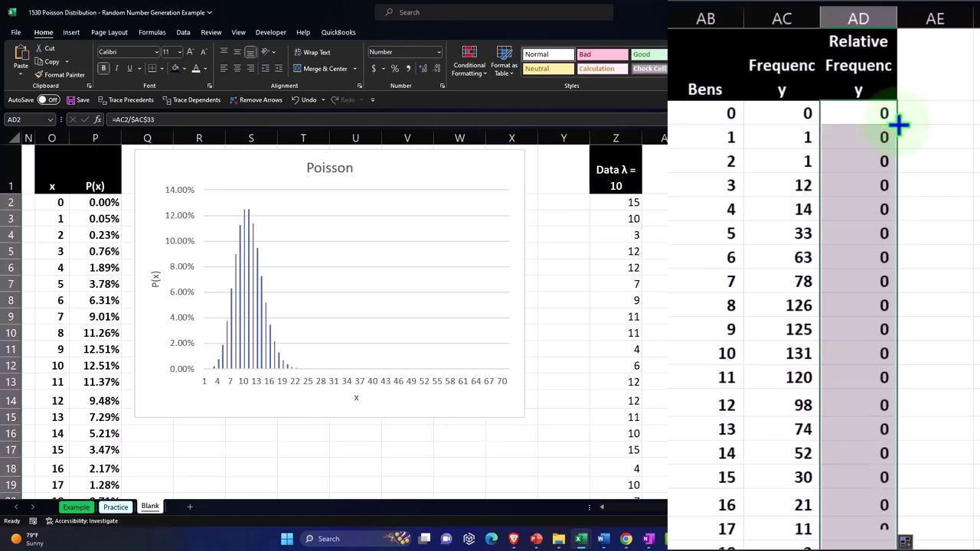
scroll(870, 217, "down", 4)
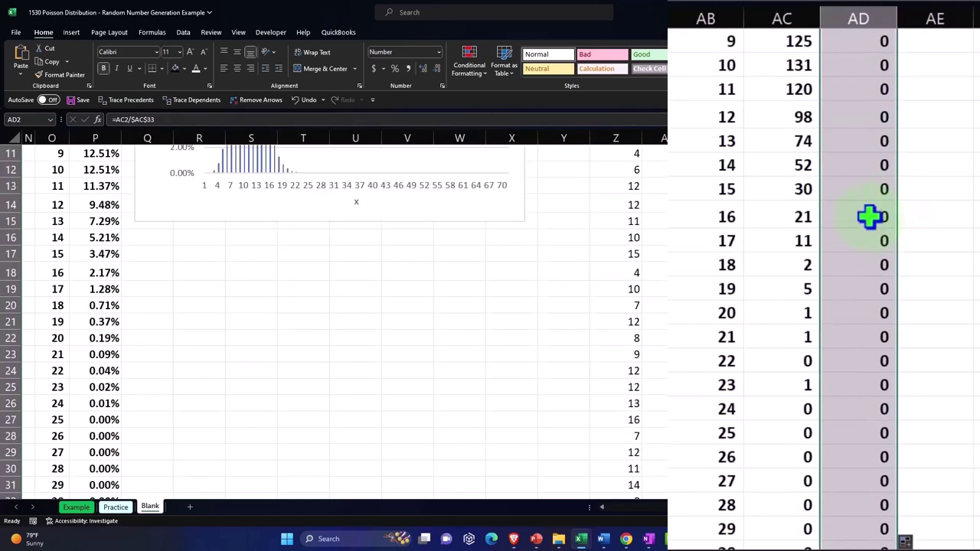
scroll(869, 217, "down", 2)
scroll(864, 271, "up", 4)
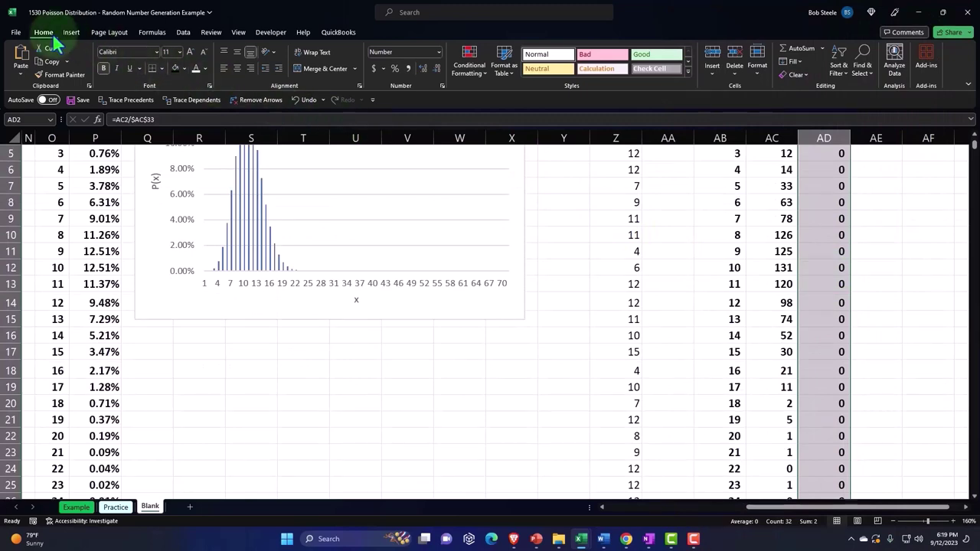
left_click(394, 69)
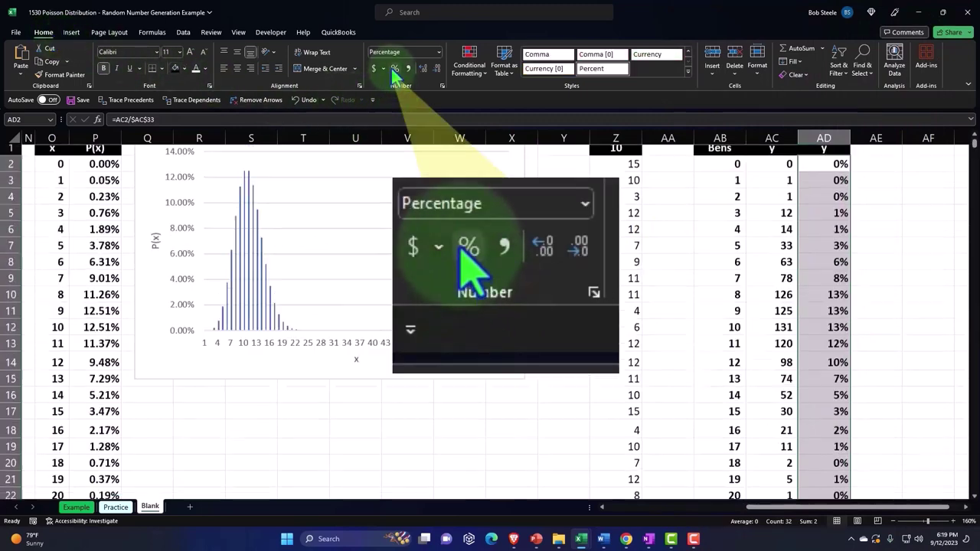
left_click(423, 69)
left_click(424, 69)
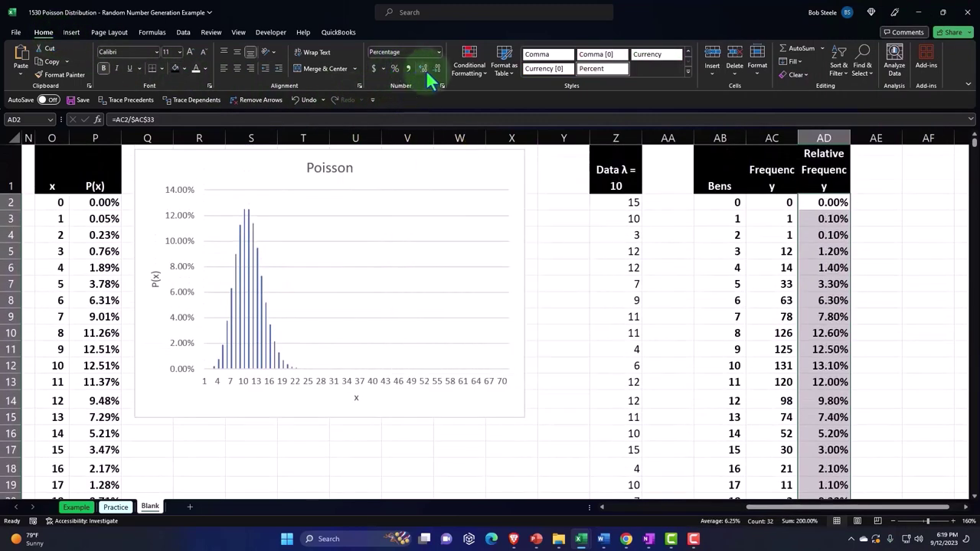
Replace the copied AD33 formula with a SUM of the relative frequencies, reading 100.00%
left_click(774, 267)
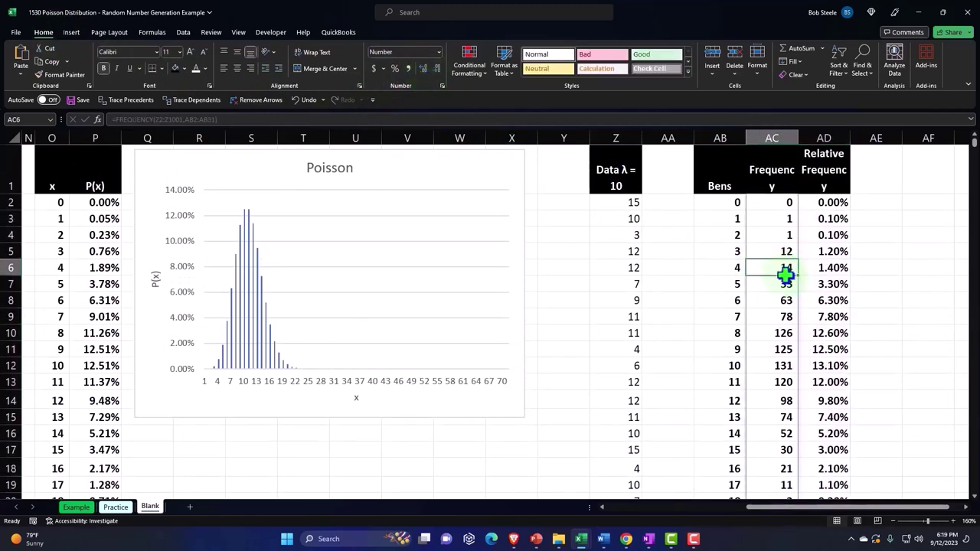
scroll(773, 267, "down", 1)
scroll(774, 267, "down", 2)
scroll(812, 219, "down", 3)
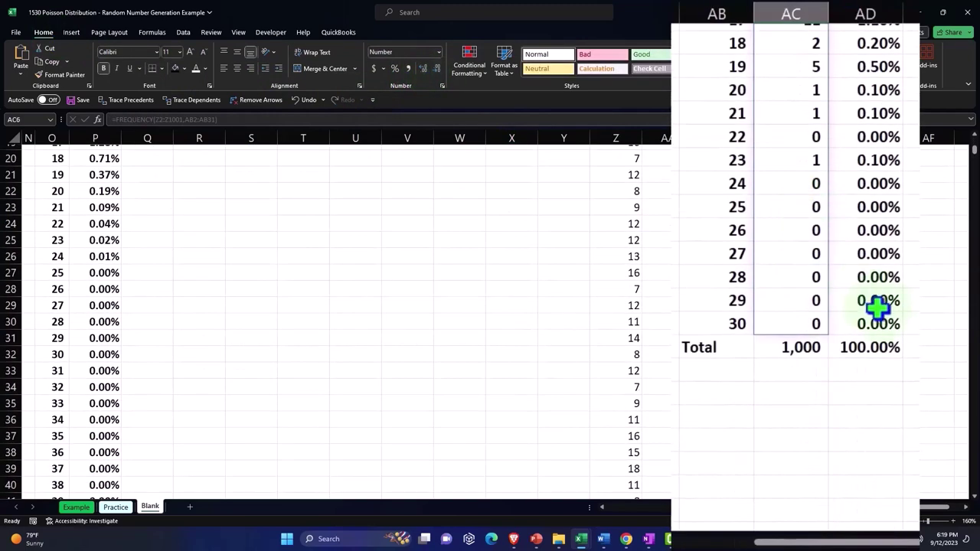
left_click(894, 349)
key("Delete")
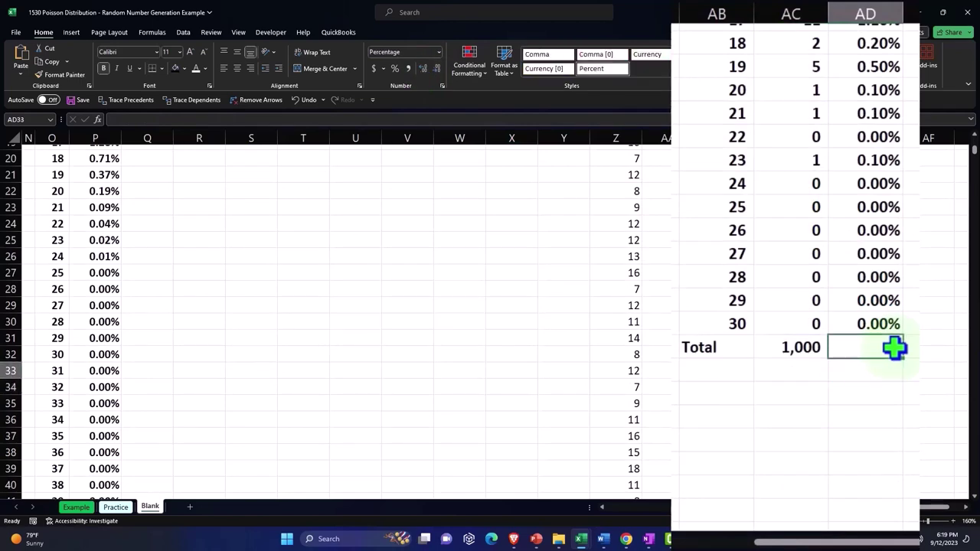
type("=SUM(")
key("ctrl+shift+Up")
key("Return")
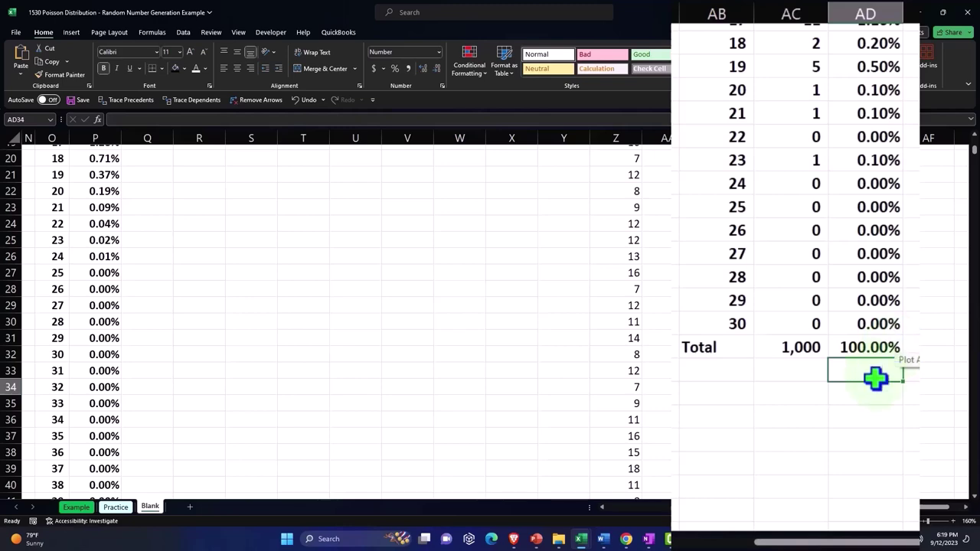
scroll(876, 386, "up", 6)
scroll(875, 378, "up", 1)
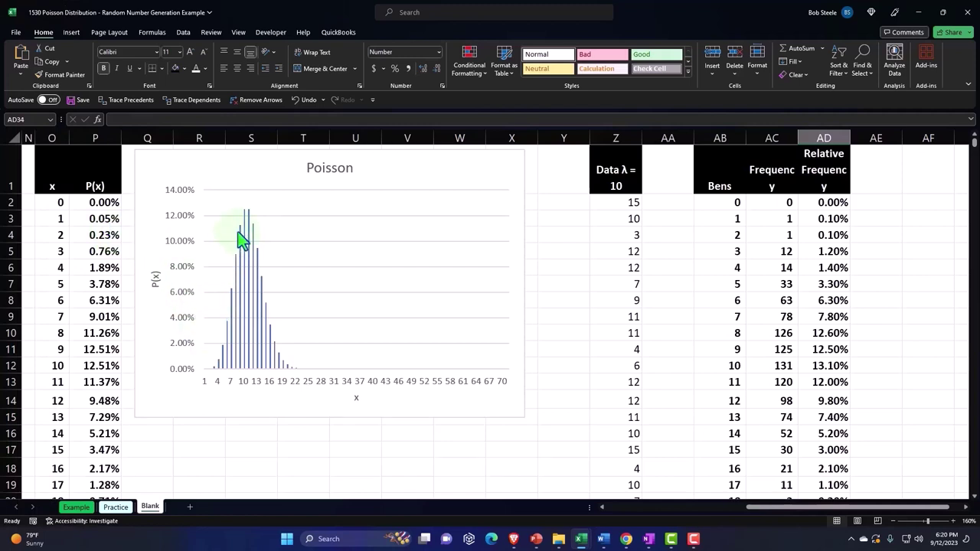
left_click(832, 220)
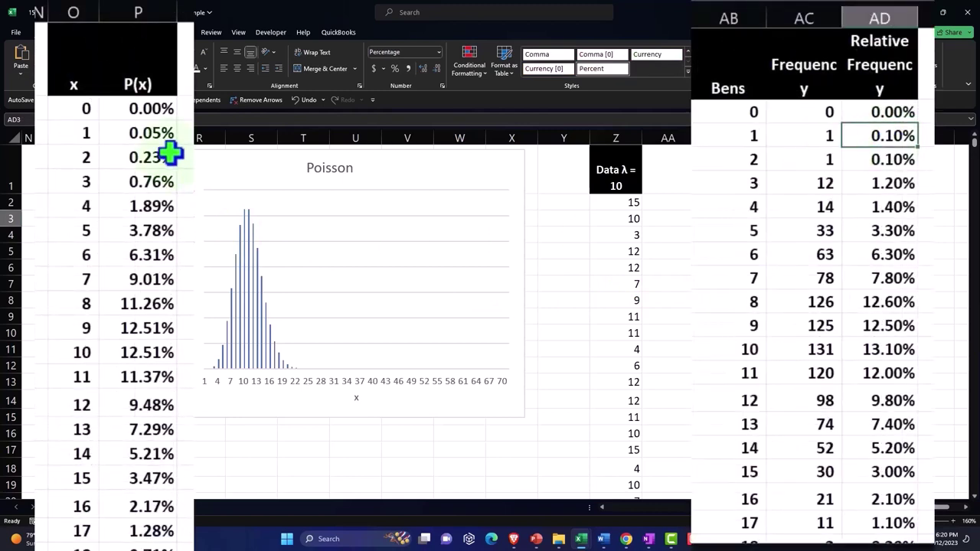
left_click(169, 157)
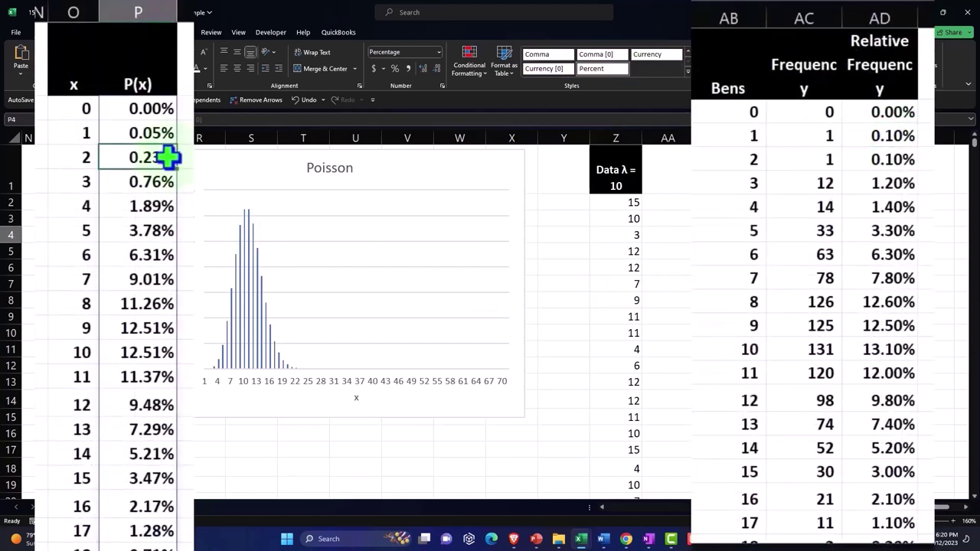
left_click(892, 159)
left_click(147, 184)
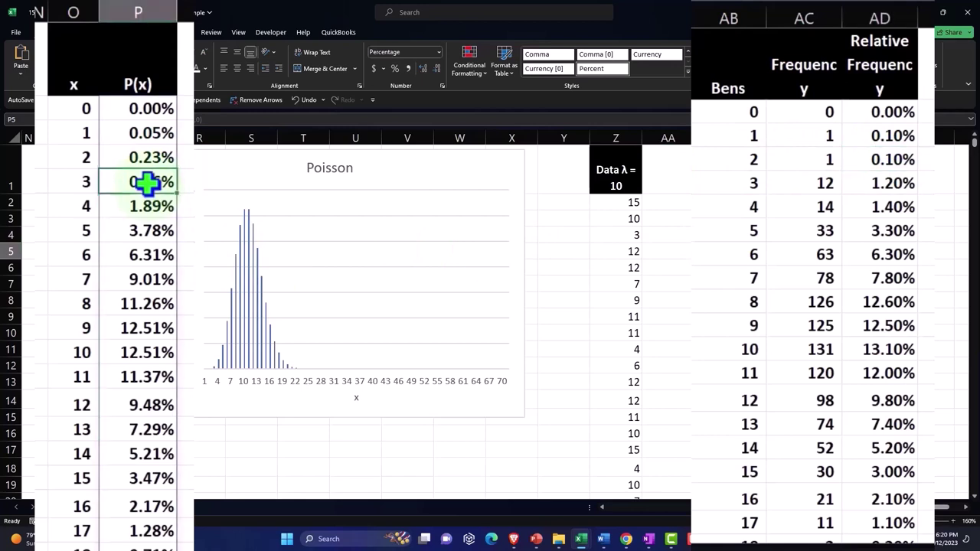
left_click(902, 185)
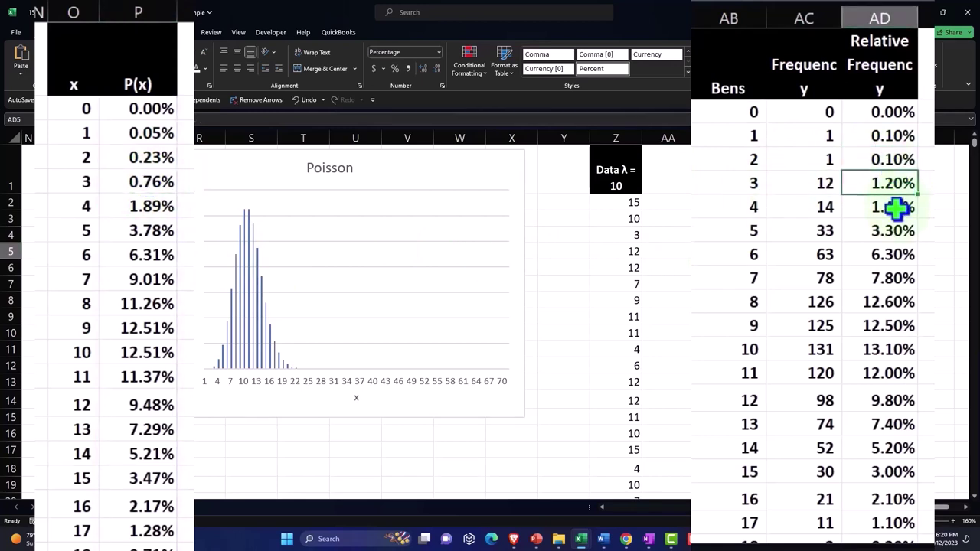
left_click(897, 207)
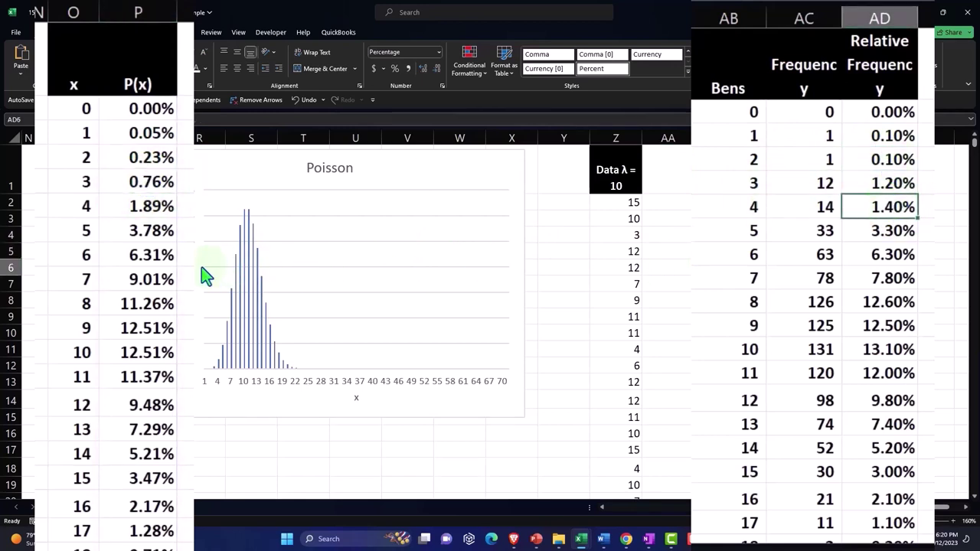
left_click(157, 204)
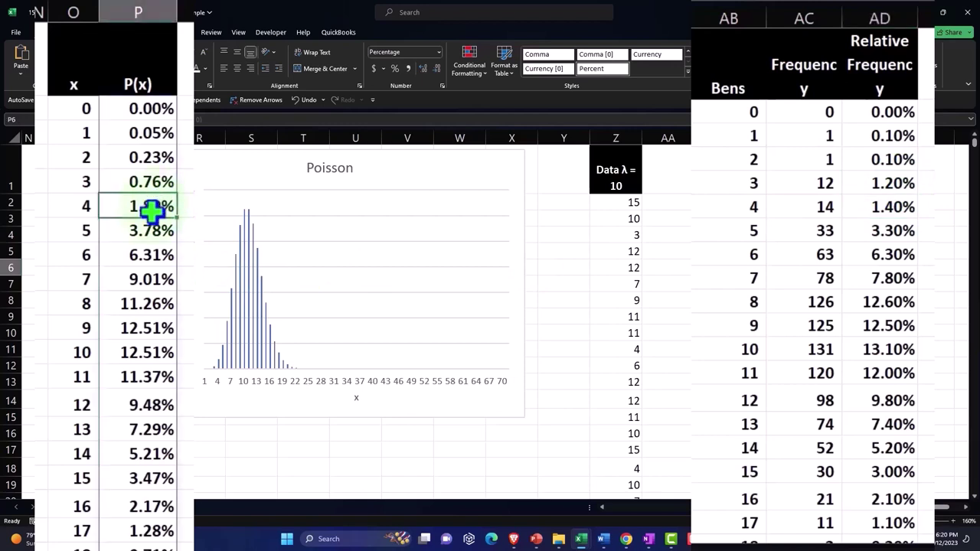
left_click(151, 229)
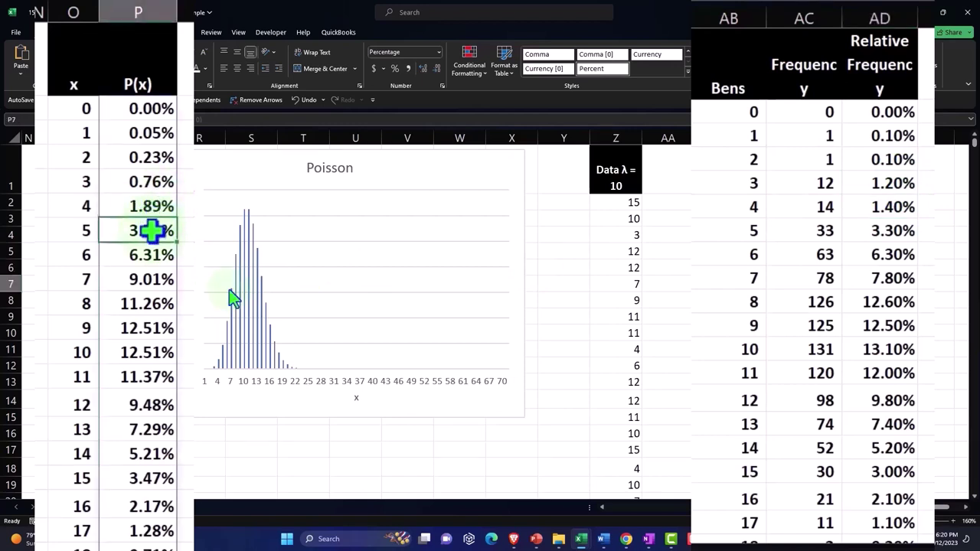
left_click(892, 230)
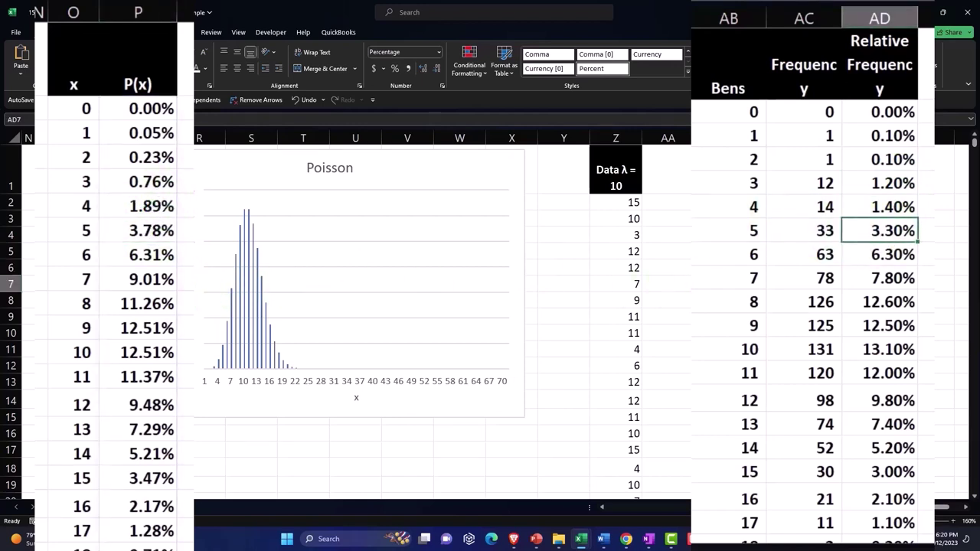
left_click(144, 263)
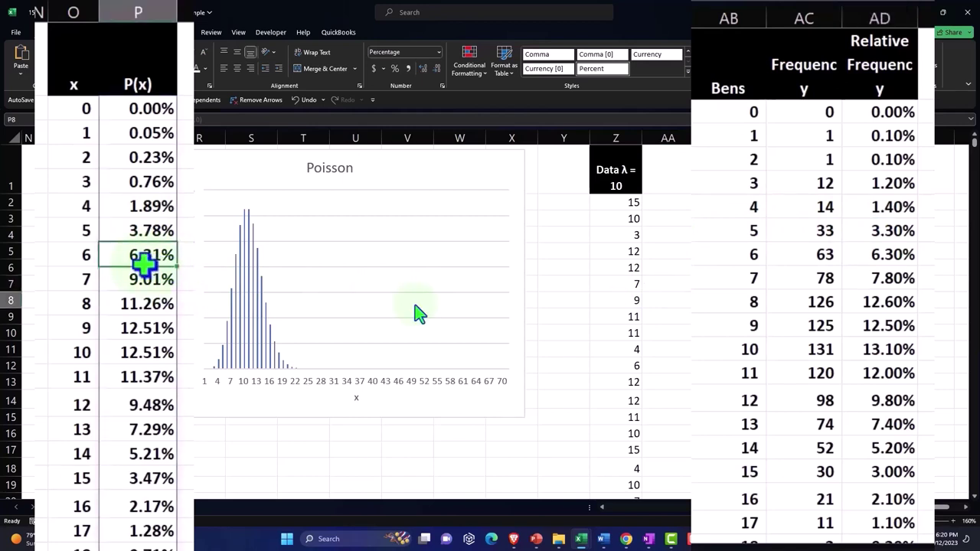
left_click(887, 252)
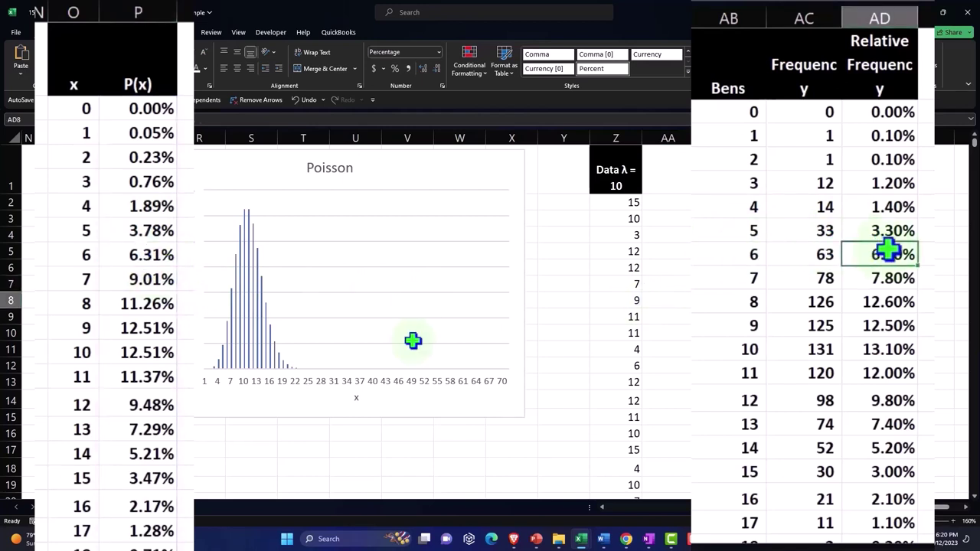
left_click(163, 280)
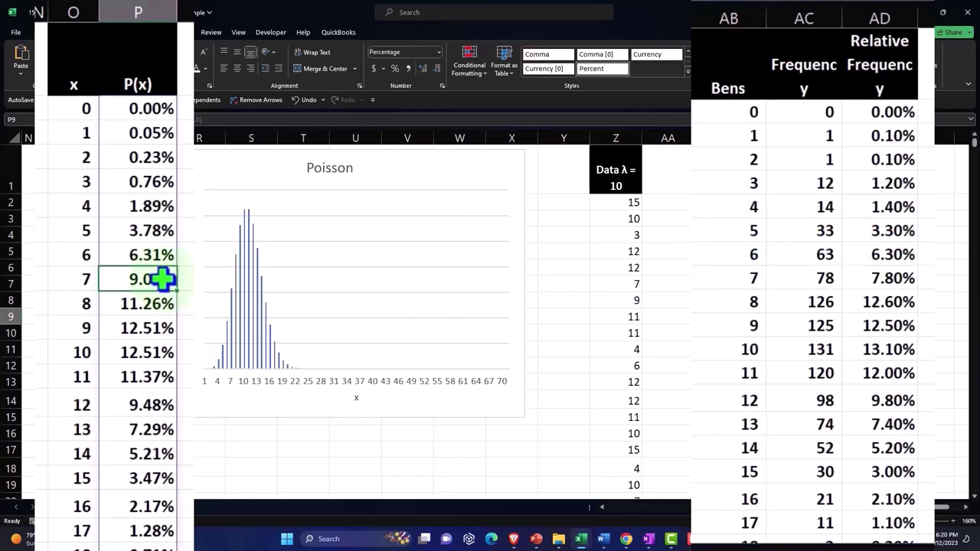
left_click(894, 278)
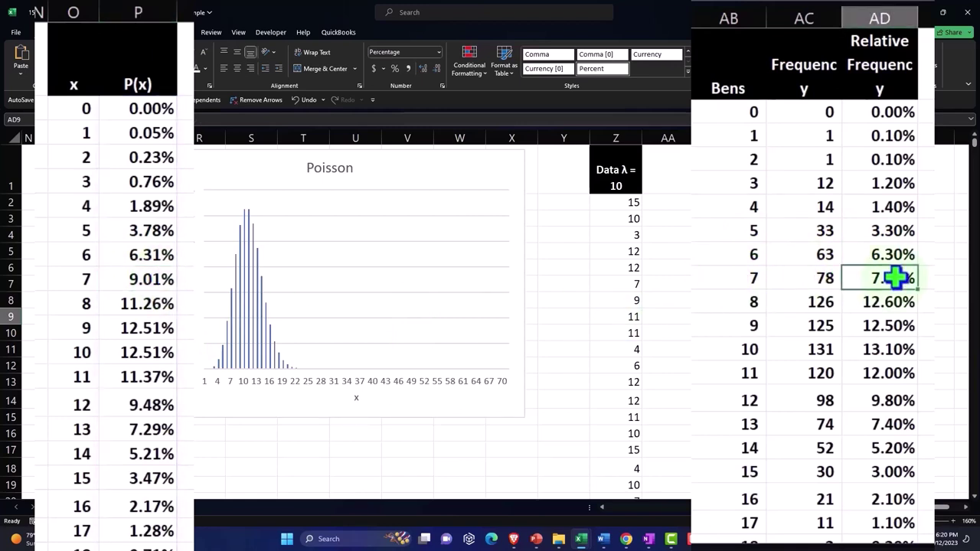
left_click(157, 304)
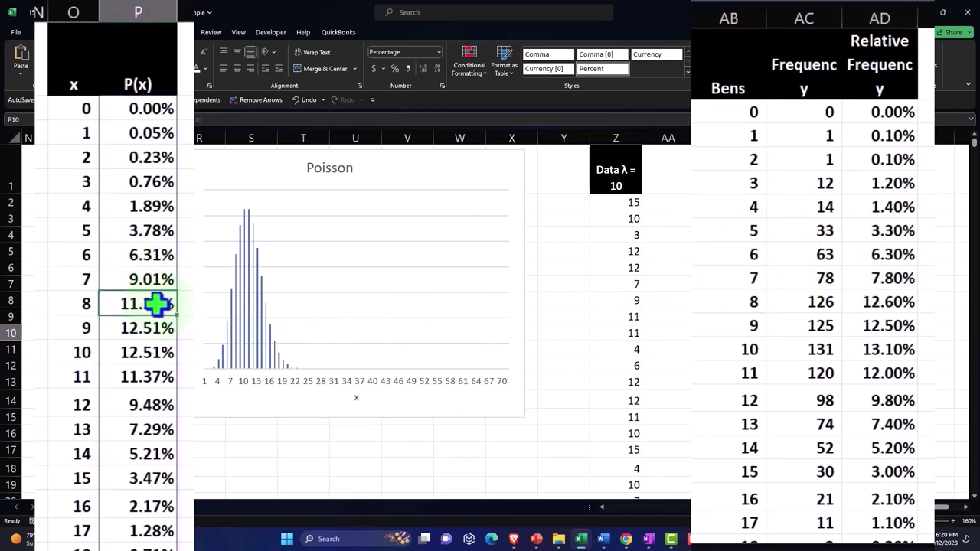
left_click(888, 301)
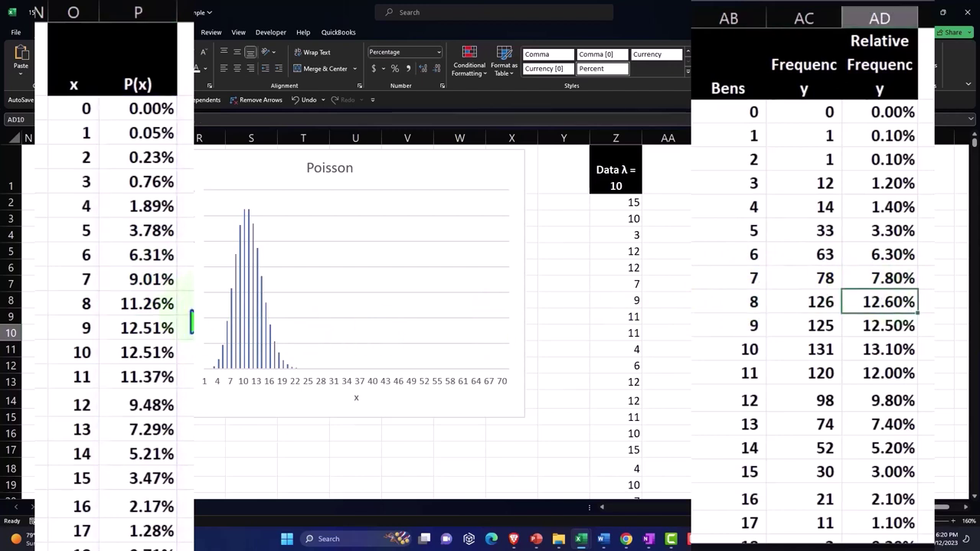
left_click(153, 327)
left_click(816, 345)
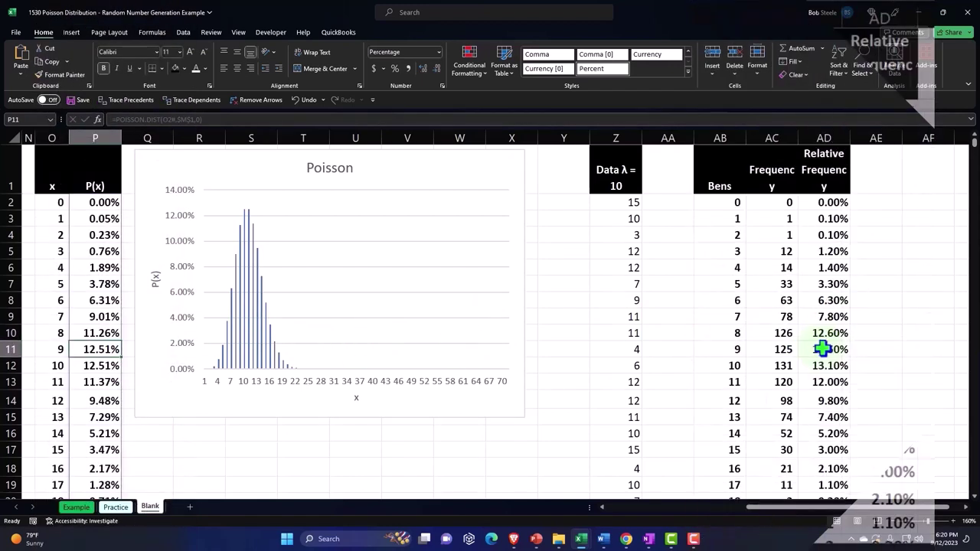
left_click(887, 179)
Head AE1 'Difference' and fill the P(x) minus relative frequency formula down the column
type("Diff")
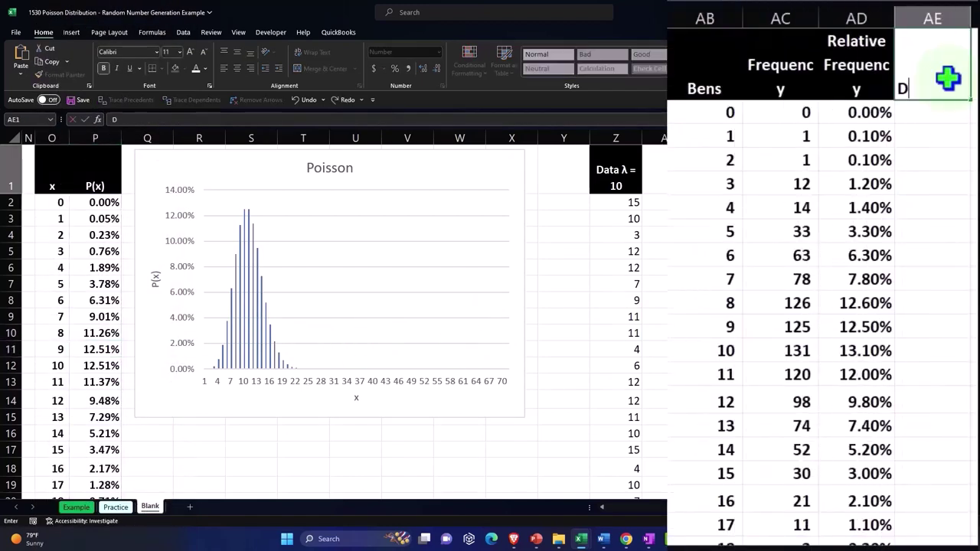
type("erence")
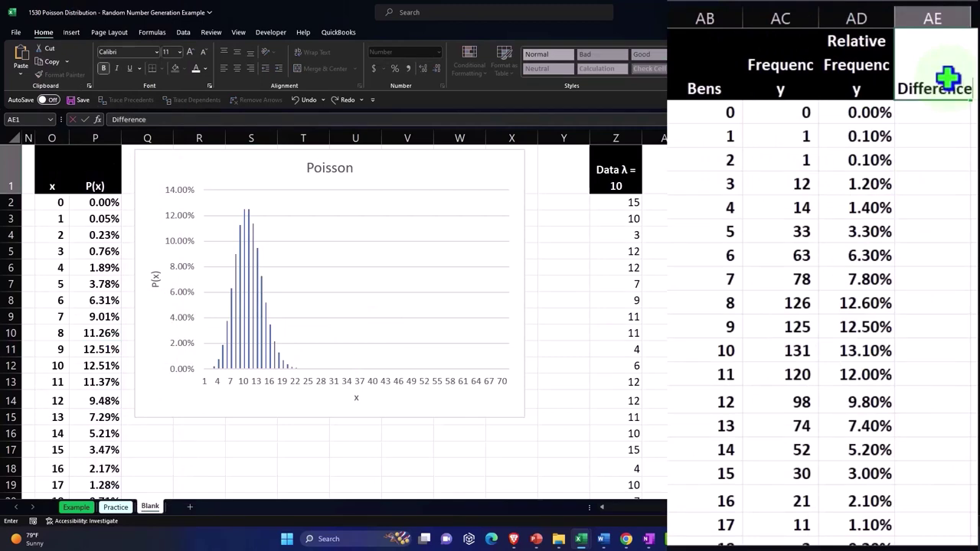
key("Return")
type("=")
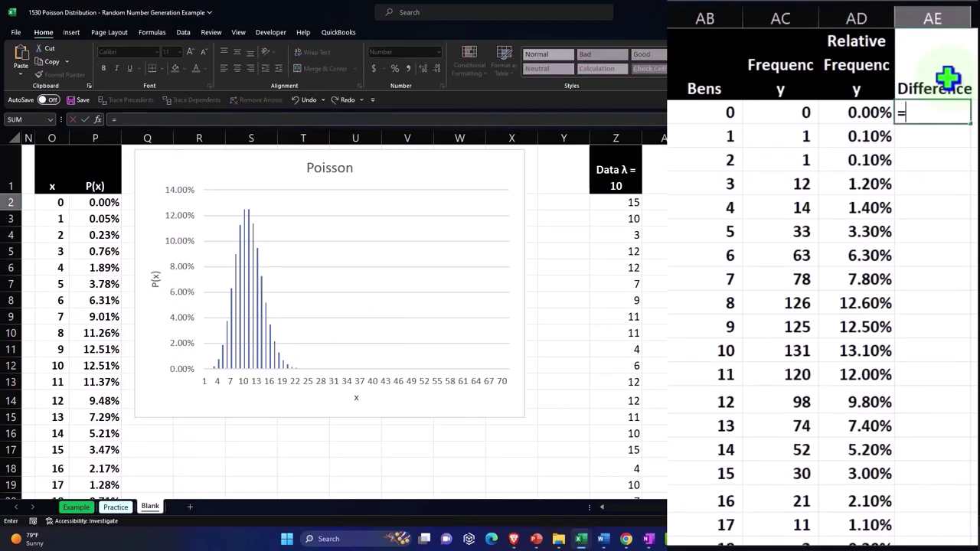
key("Left")
key("Left")
key("Left")
key("Left")
key("Left")
key("Left")
key("Left")
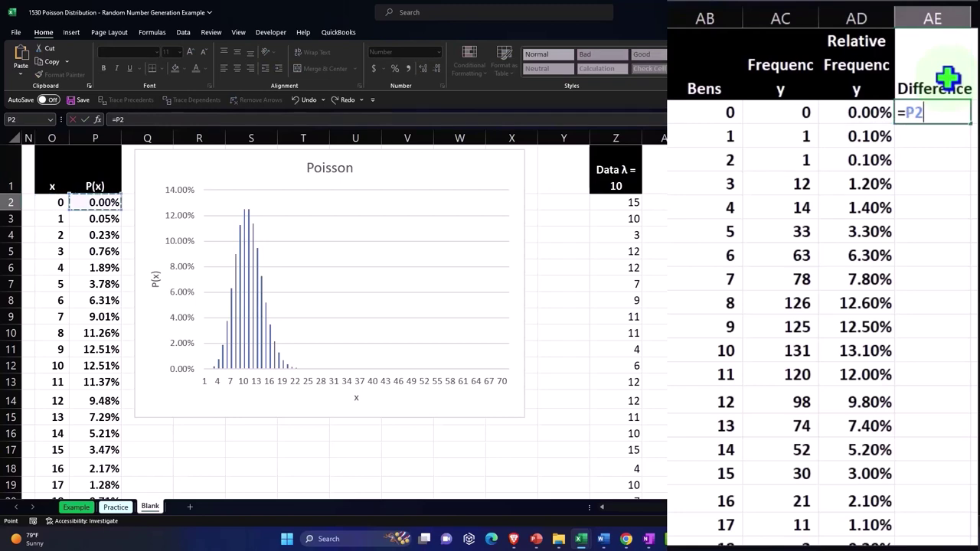
type("-")
key("Left")
key("Return")
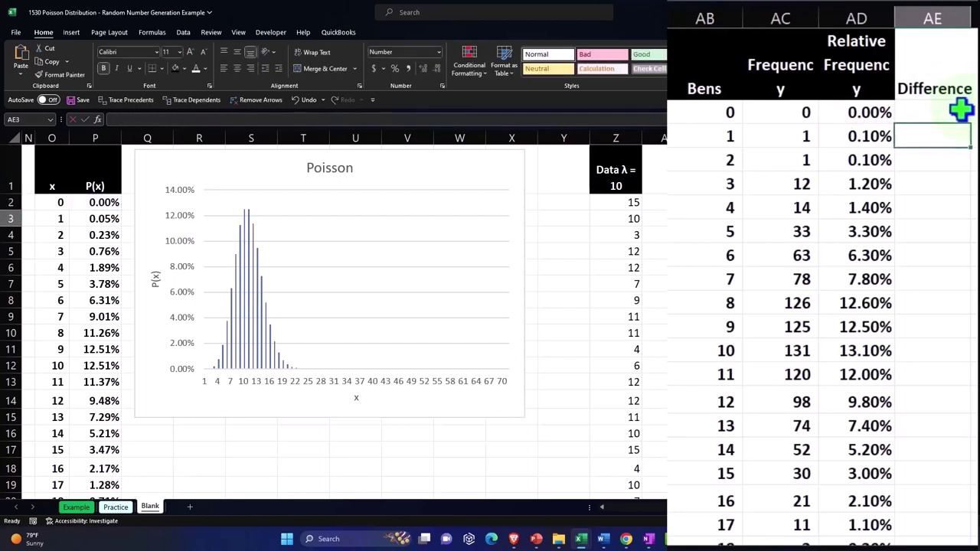
left_click(957, 113)
double_click(971, 124)
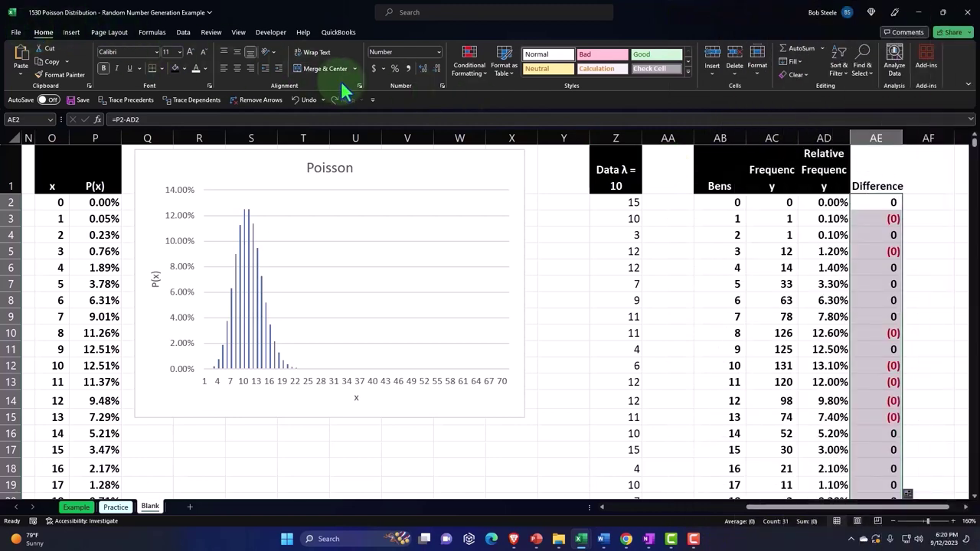
Format the differences as two-decimal percentages and copy the black header style to 'Difference'
left_click(395, 68)
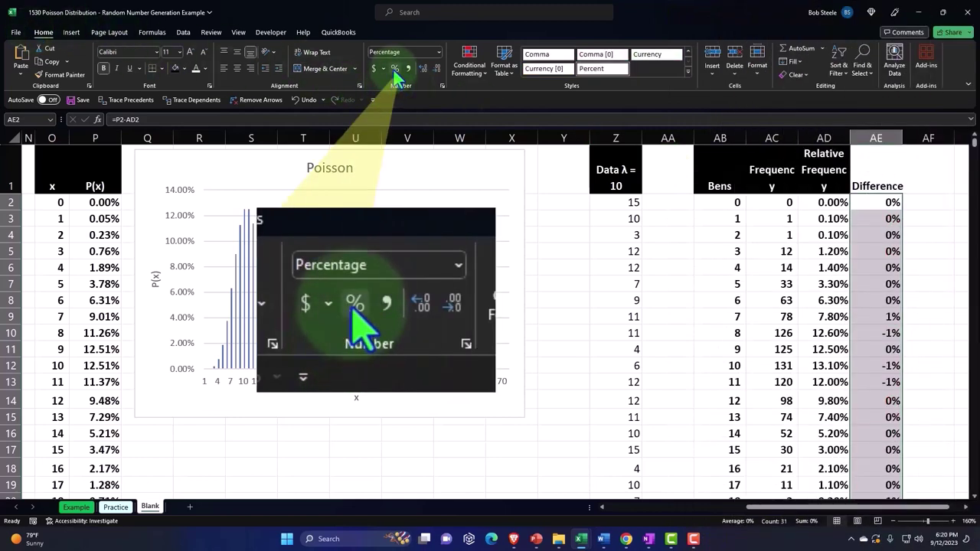
left_click(422, 68)
left_click(422, 69)
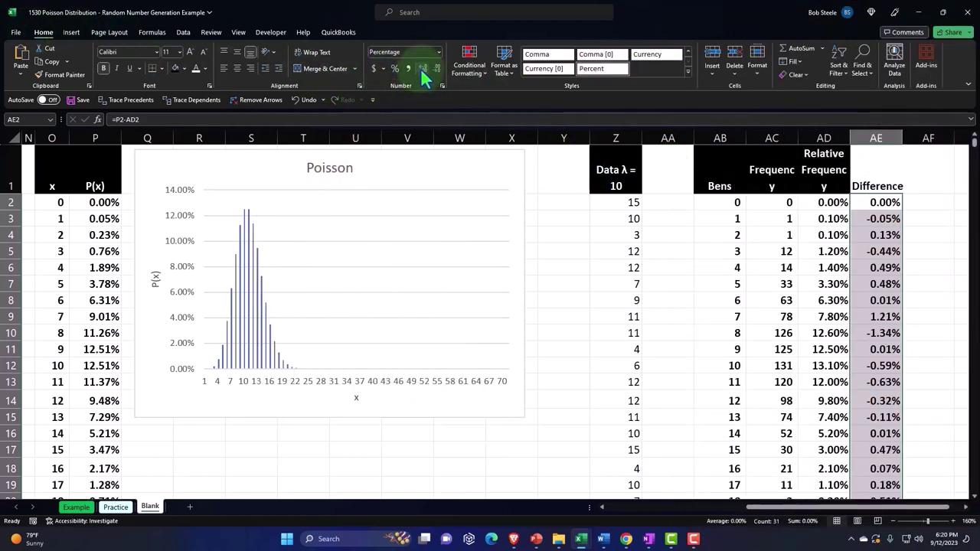
left_click(842, 170)
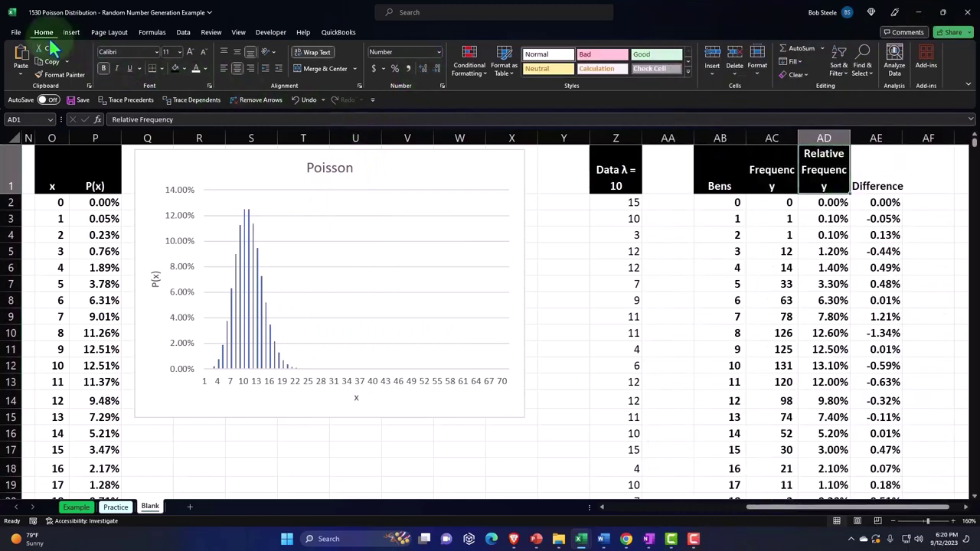
left_click(60, 74)
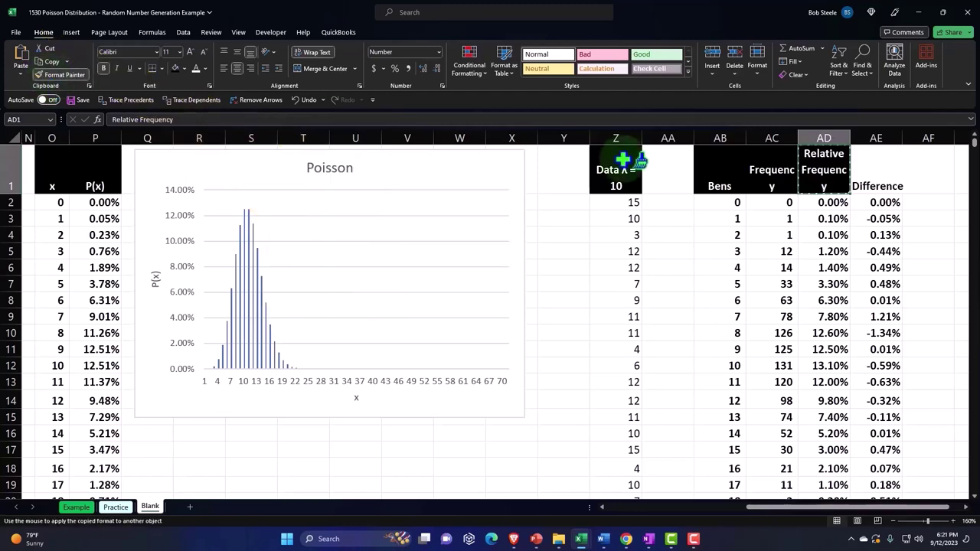
left_click(878, 176)
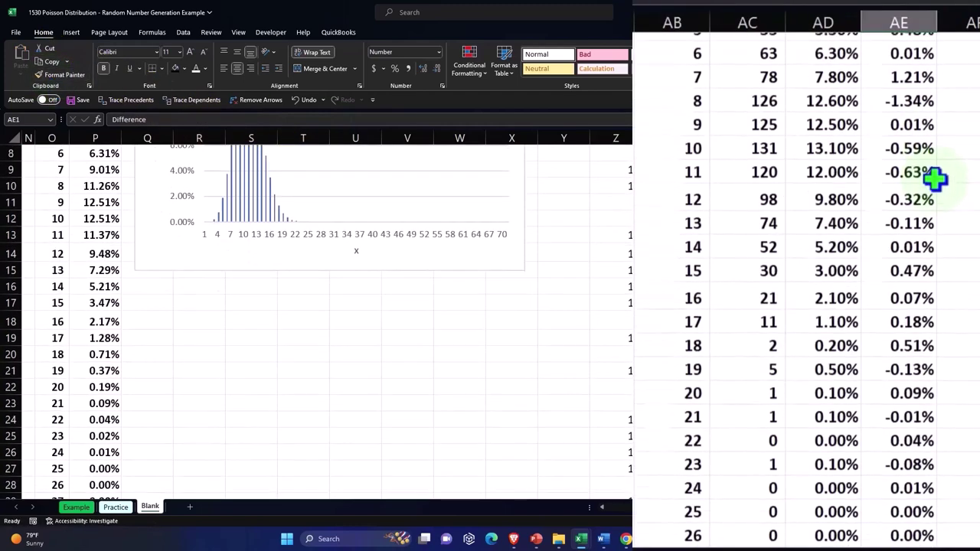
Extend the 100.00% total formula into the Difference column and check the difference values
scroll(936, 178, "down", 2)
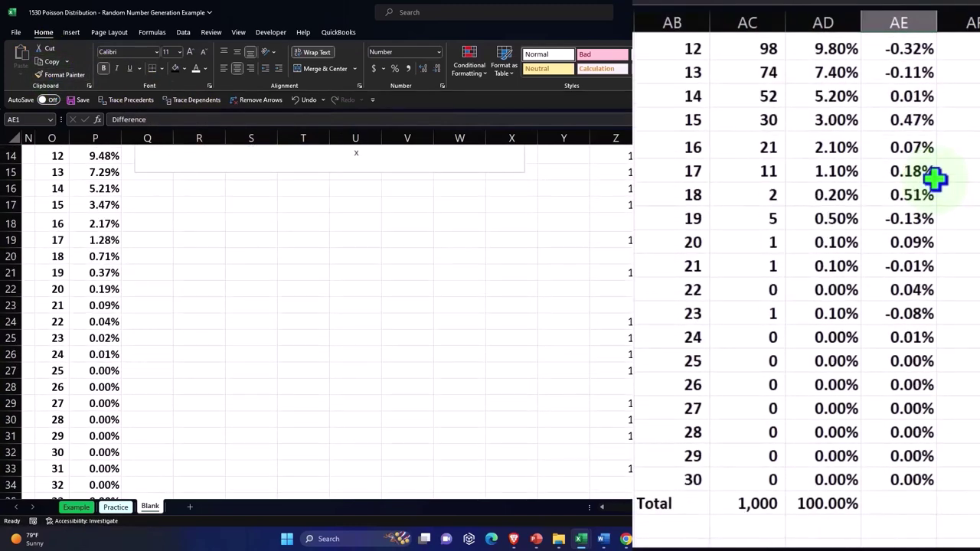
left_click(853, 501)
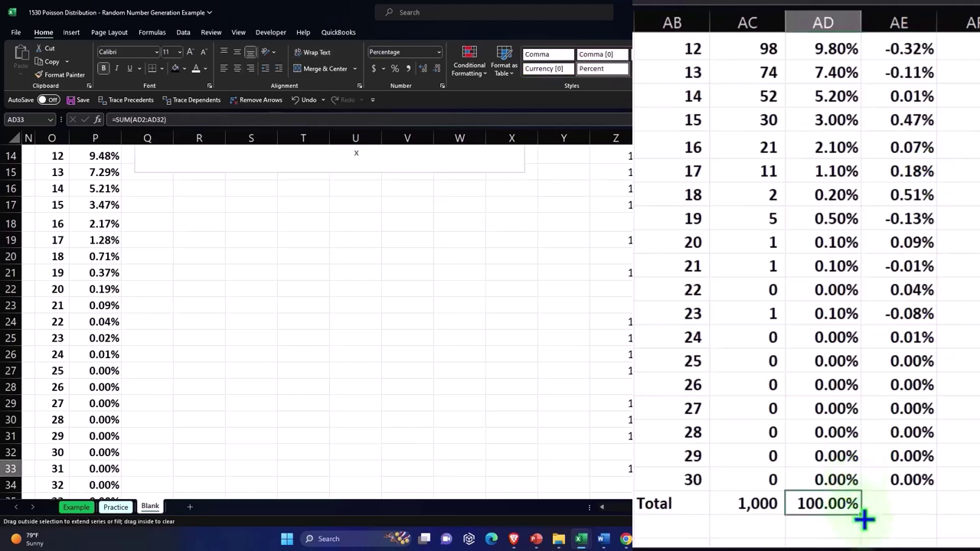
left_click_drag(863, 520, 915, 518)
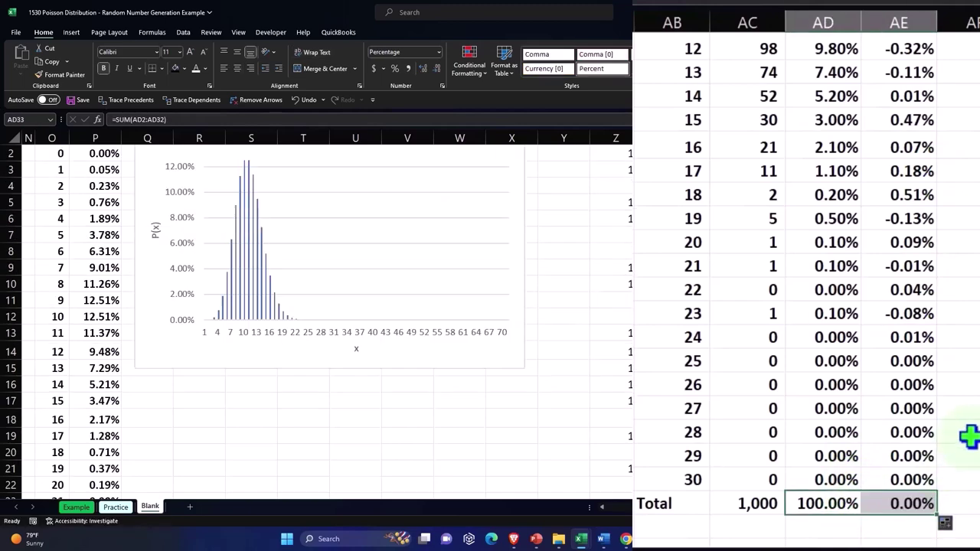
scroll(969, 436, "up", 5)
left_click(875, 189)
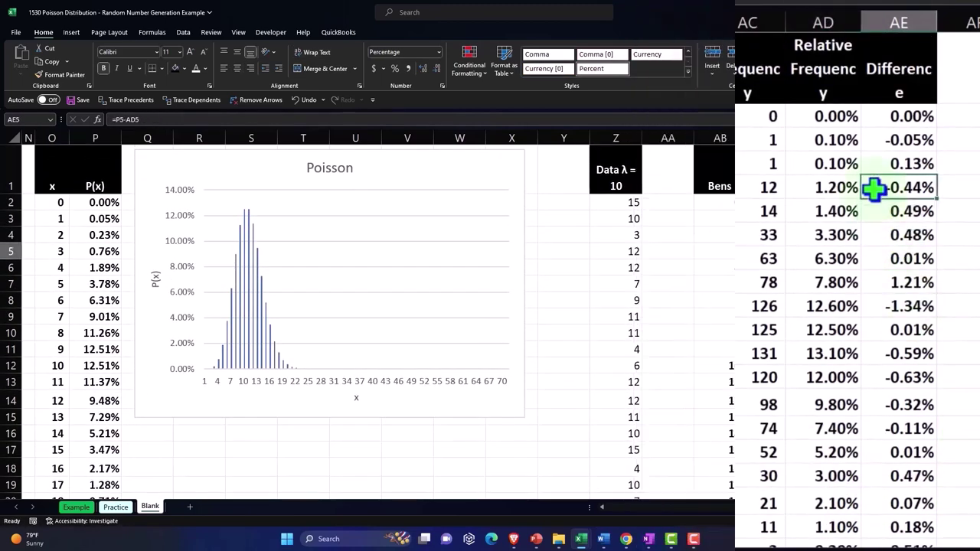
key("Right")
key("Right")
key("Right")
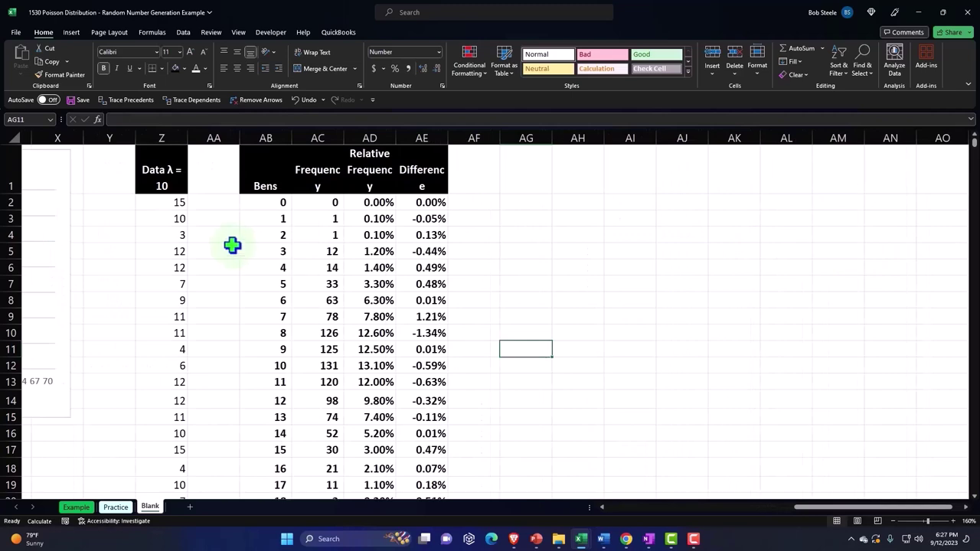
left_click_drag(804, 508, 789, 527)
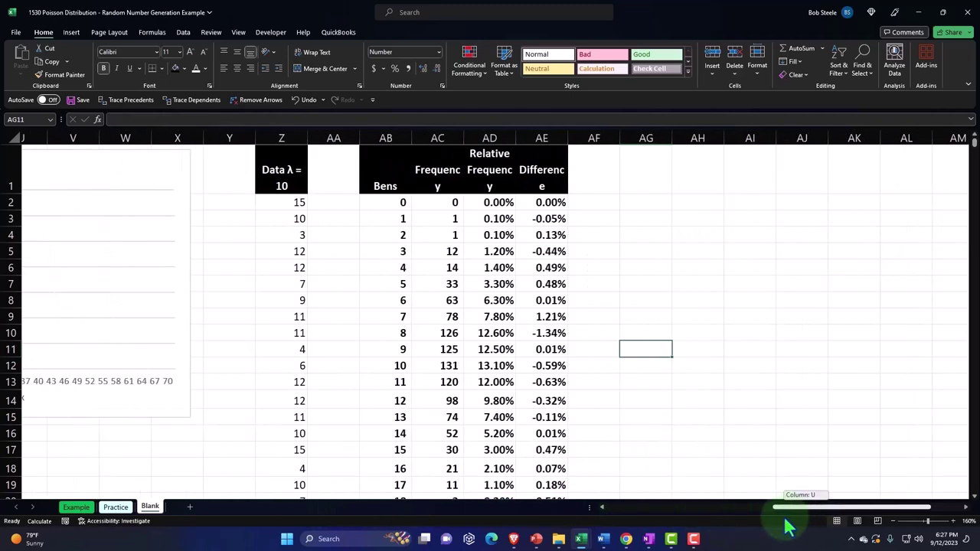
left_click(188, 172)
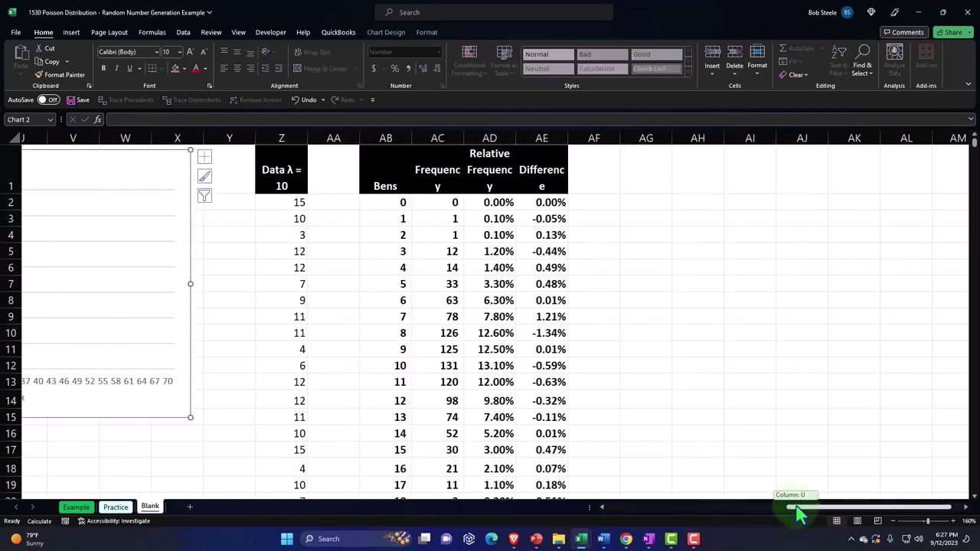
left_click_drag(796, 513, 792, 518)
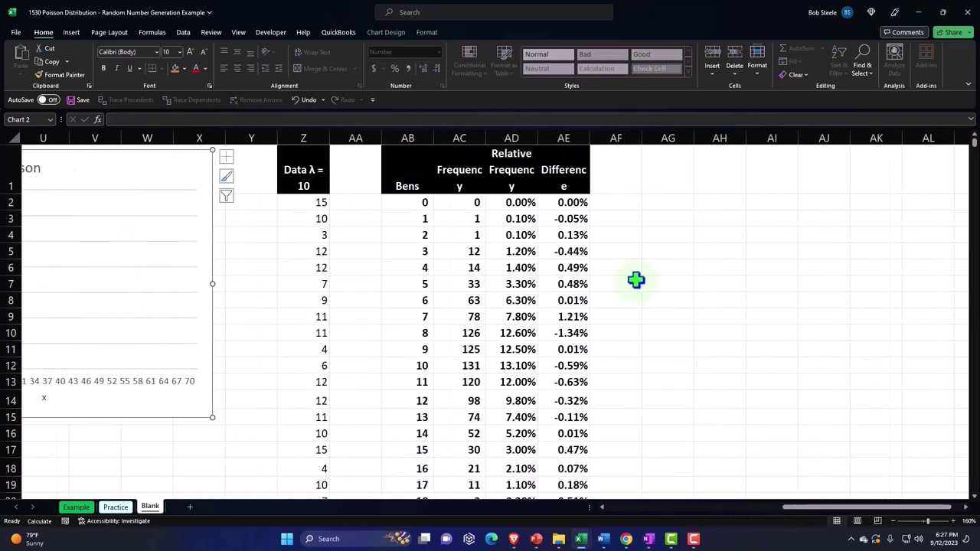
left_click(636, 281)
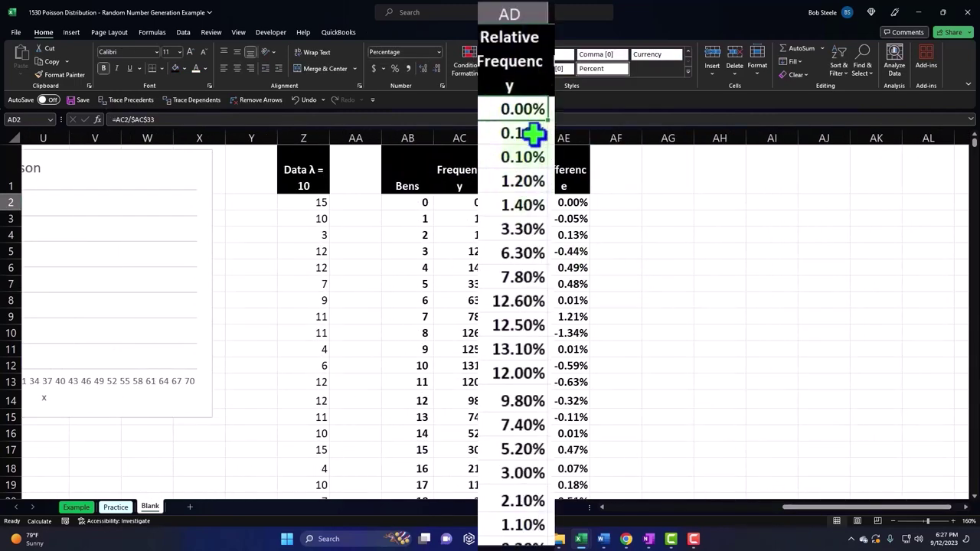
Insert a 2-D clustered column chart of the Relative Frequency column
mouse_move(515, 61)
left_mouse_down()
mouse_move(503, 447)
mouse_move(521, 536)
mouse_move(508, 482)
left_mouse_up()
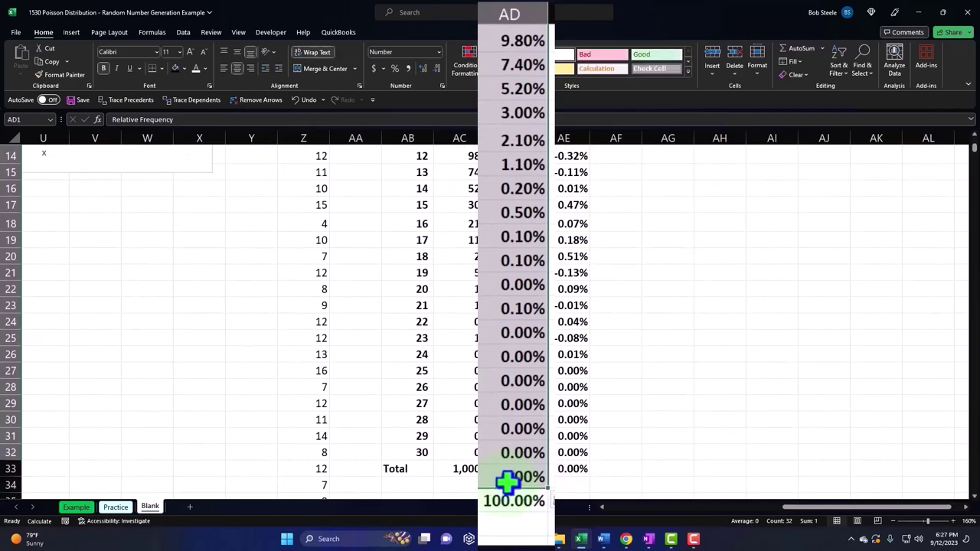
scroll(560, 390, "up", 10)
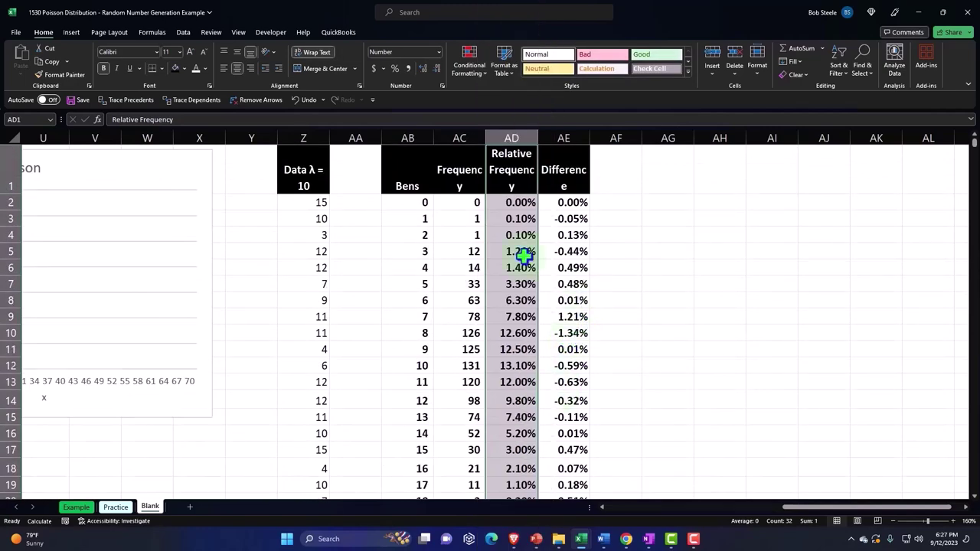
left_click(71, 31)
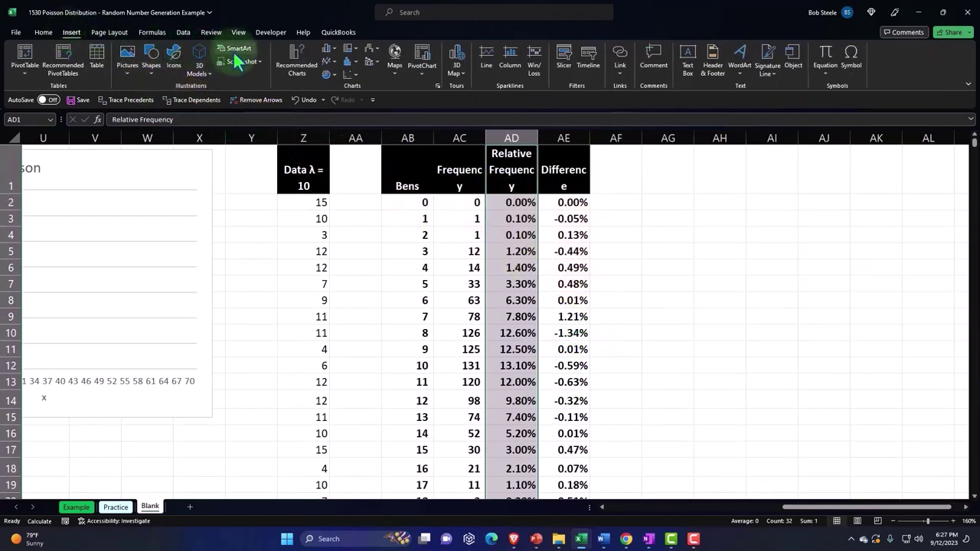
left_click(328, 49)
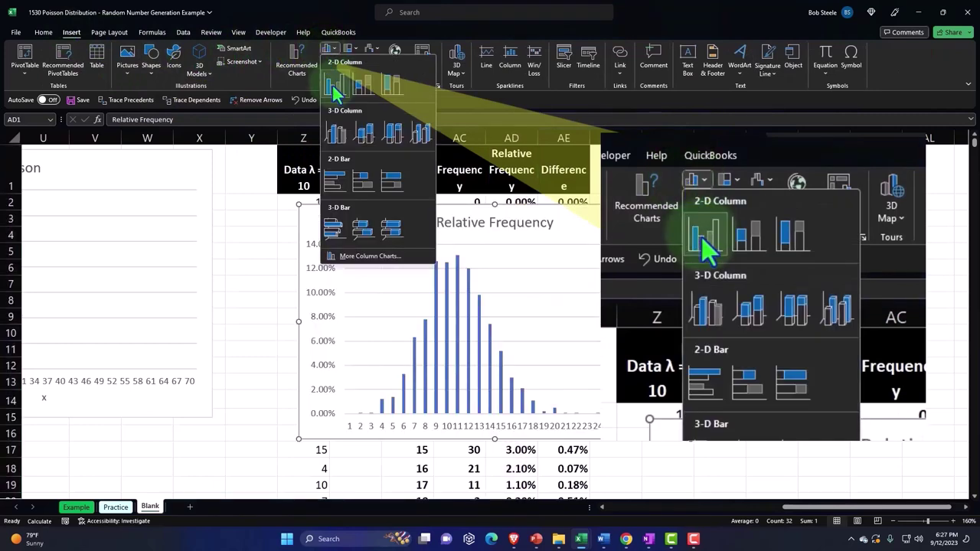
left_click(335, 89)
Move the chart beside the Difference column and enlarge it
left_click_drag(340, 219, 651, 197)
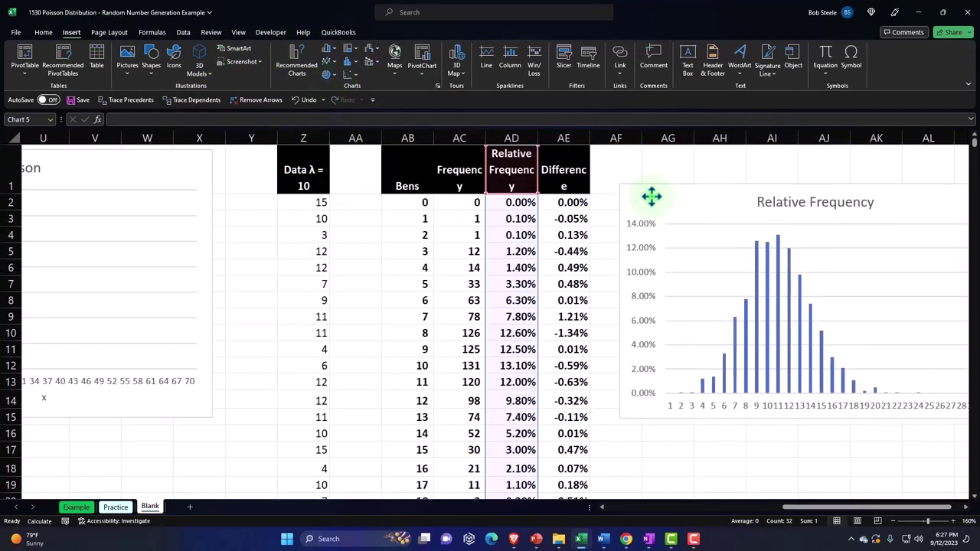
left_click_drag(809, 508, 864, 508)
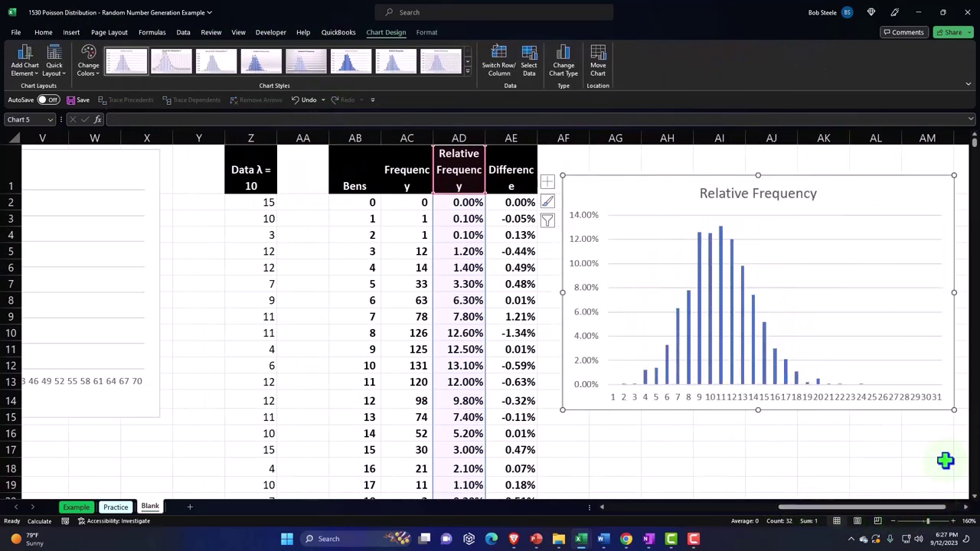
left_click_drag(956, 413, 974, 430)
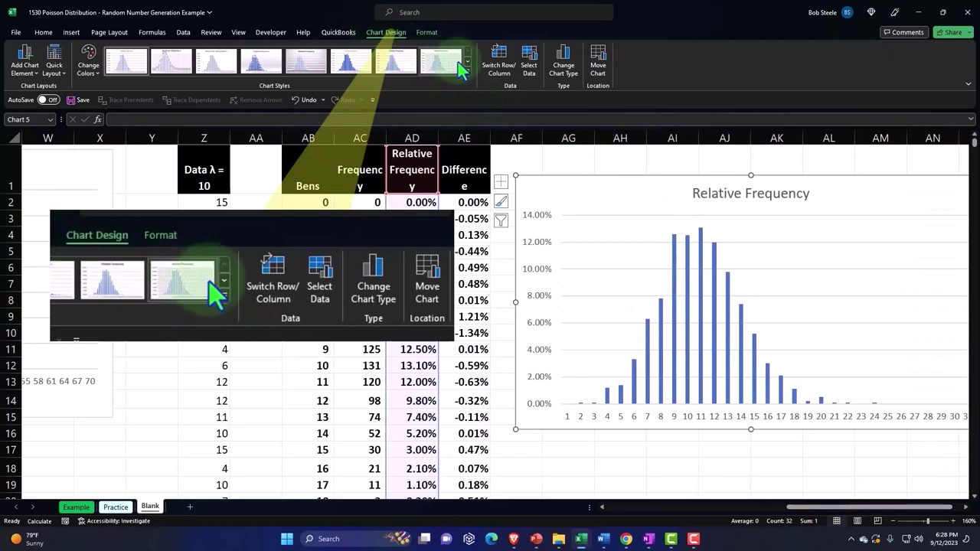
Add a second chart series named from P1 with P(x) values P2:P32
left_click(529, 63)
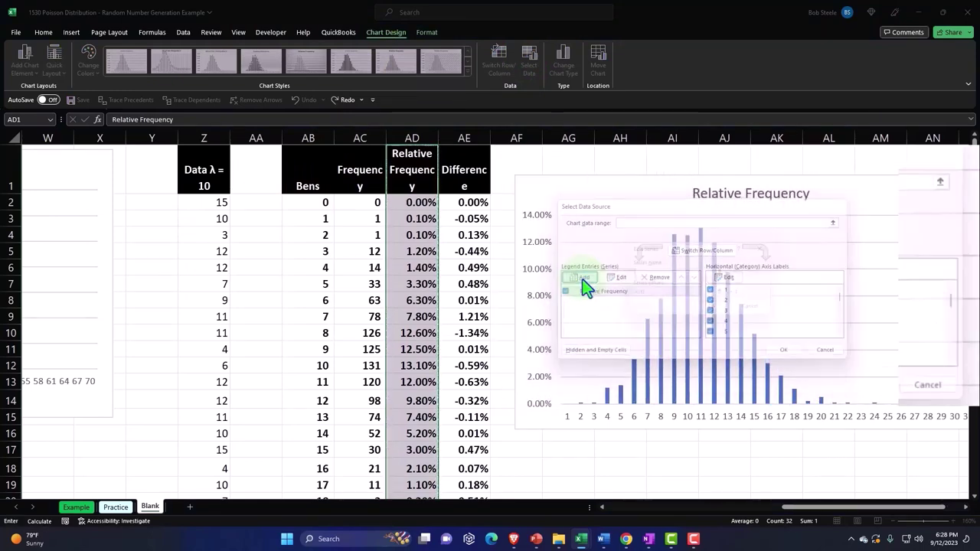
left_click(586, 280)
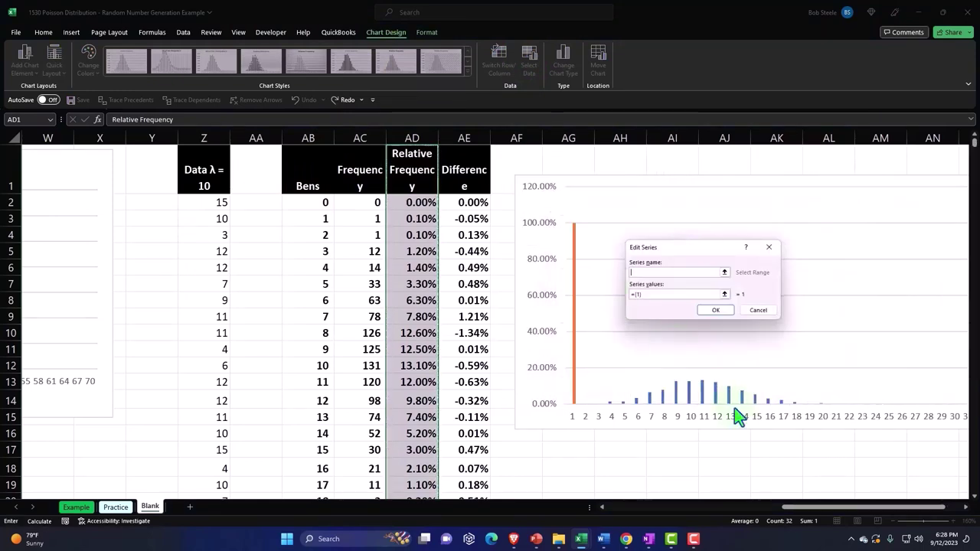
left_click_drag(798, 509, 676, 542)
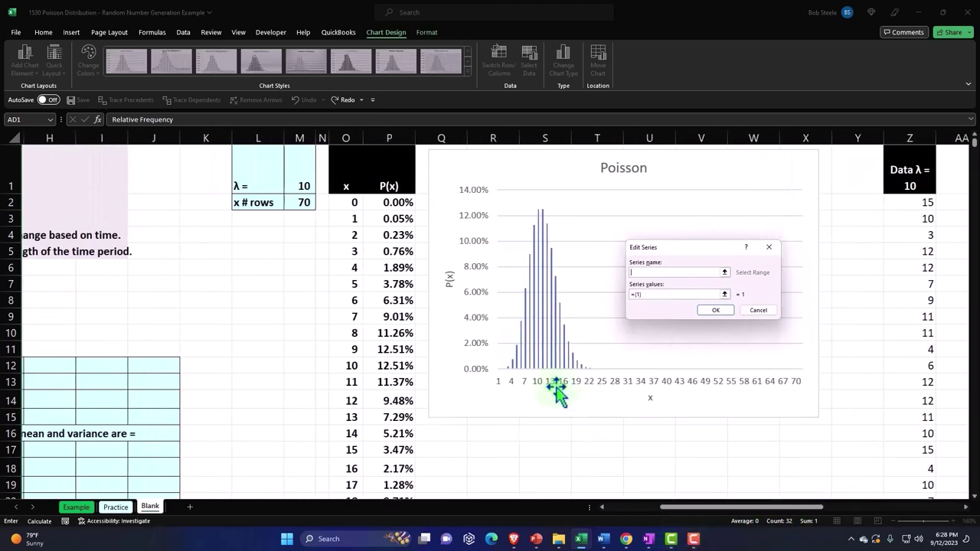
left_click(394, 184)
left_click(665, 294)
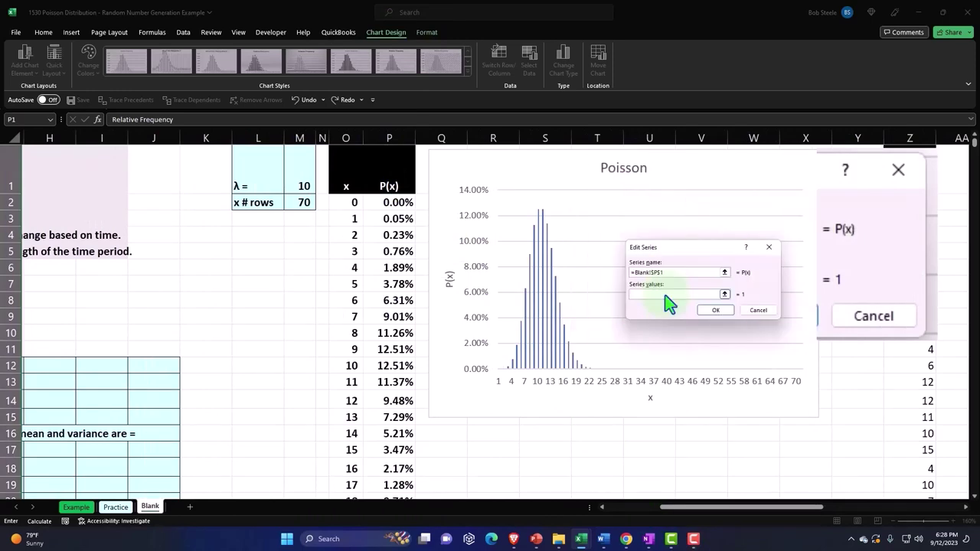
left_click_drag(389, 203, 389, 218)
mouse_move(406, 132)
left_mouse_down()
mouse_move(416, 548)
mouse_move(389, 453)
left_mouse_up()
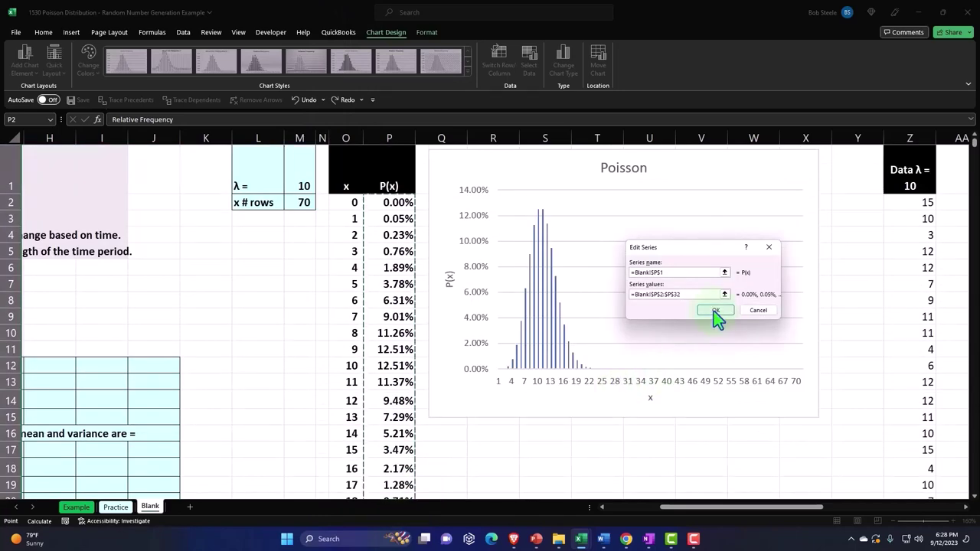
left_click(714, 310)
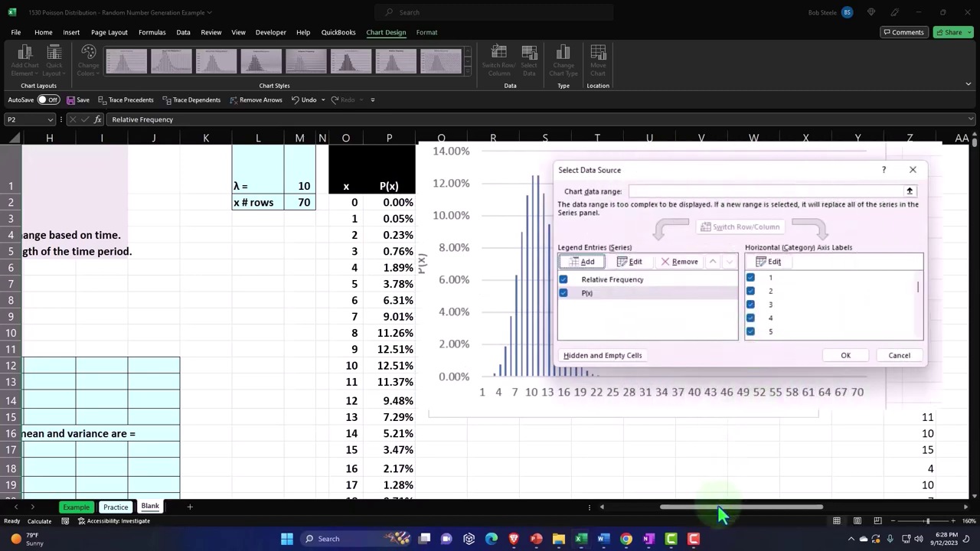
Set the horizontal axis labels to the Bens values in AB2:AB32 and apply
left_click(775, 263)
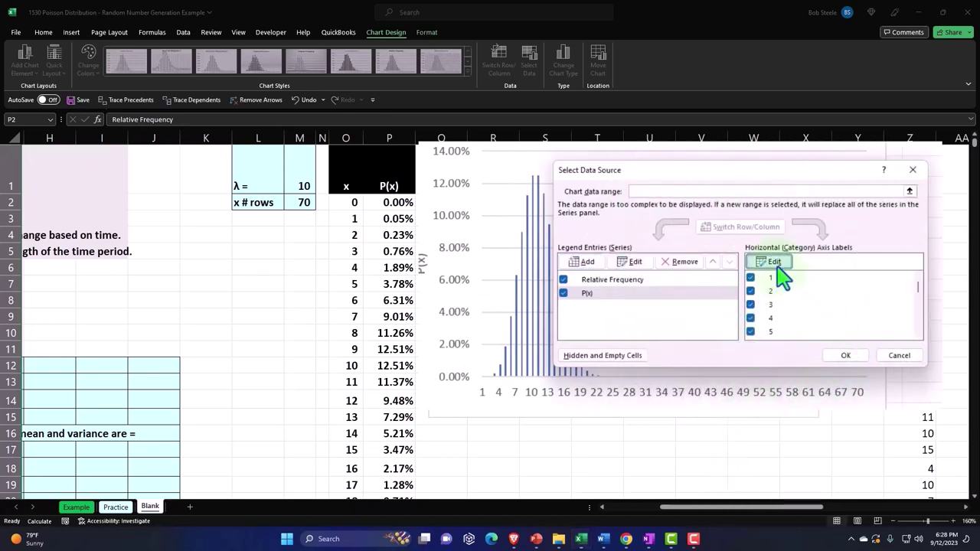
left_click_drag(712, 507, 832, 518)
left_click_drag(338, 207, 341, 529)
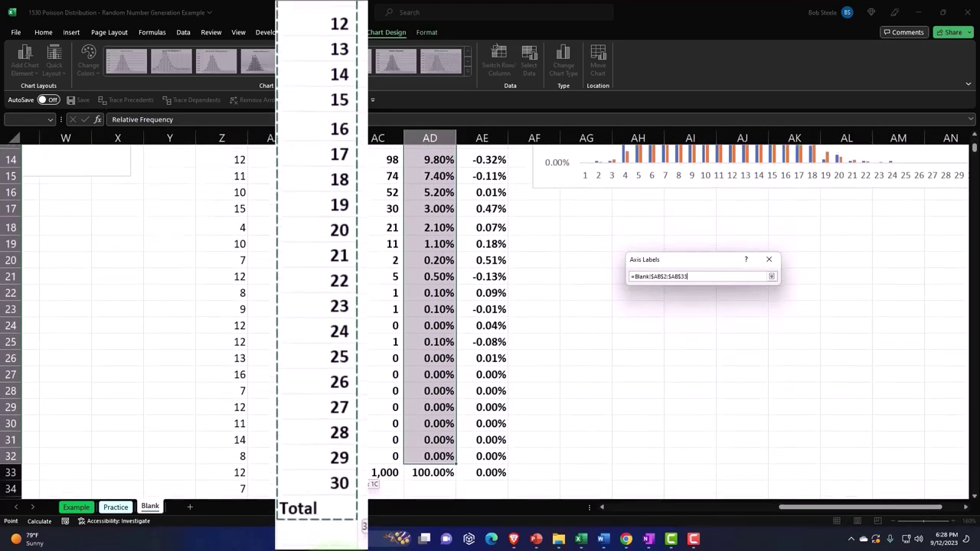
left_click_drag(364, 527, 330, 483)
scroll(532, 369, "up", 2)
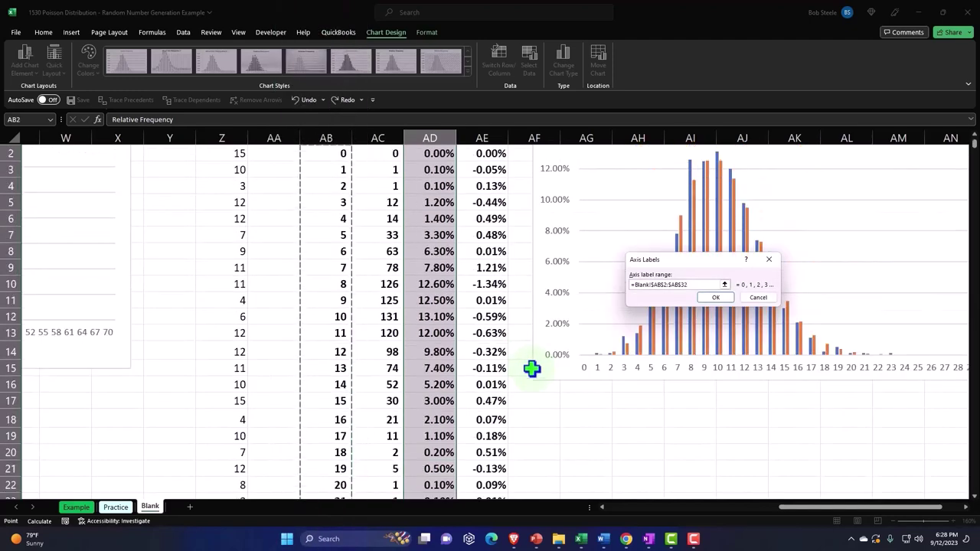
scroll(531, 367, "up", 1)
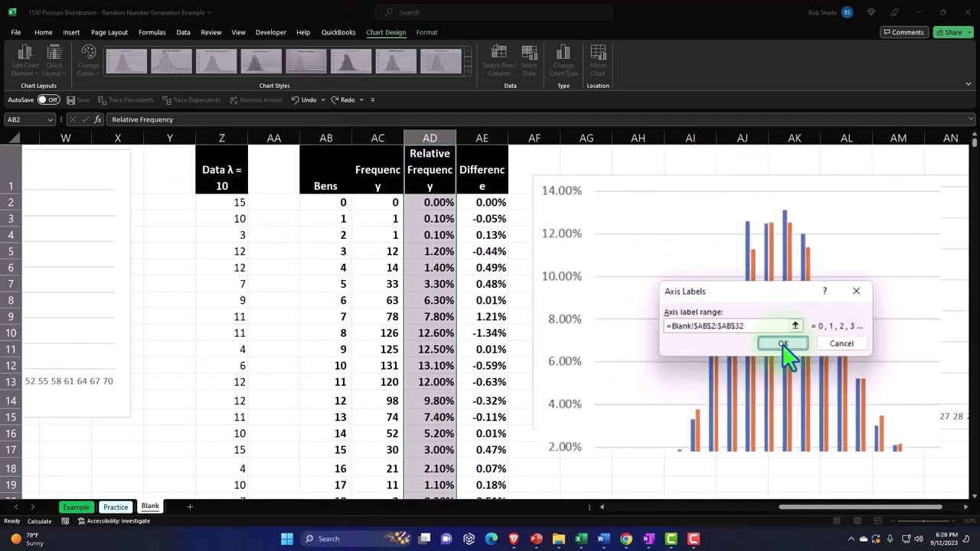
left_click(783, 346)
left_click(873, 419)
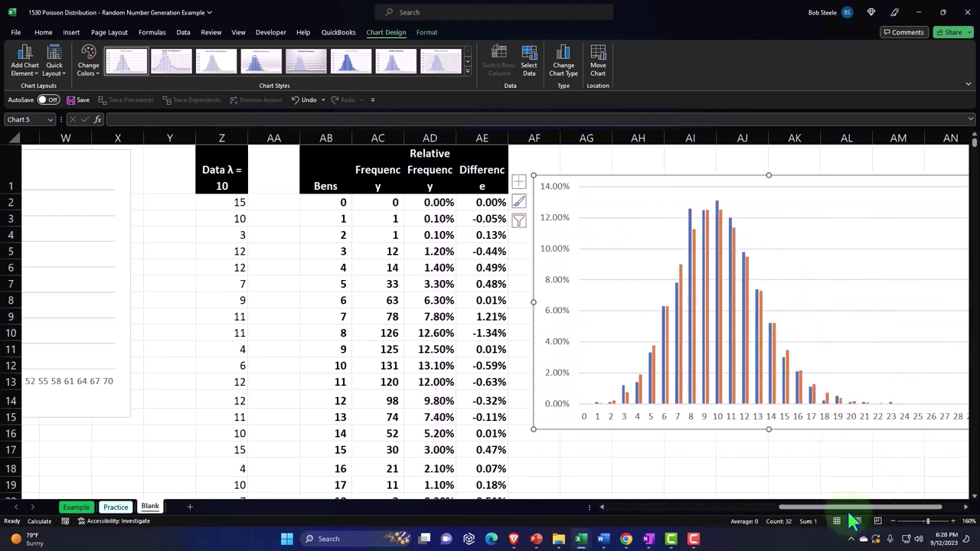
left_click_drag(842, 507, 862, 507)
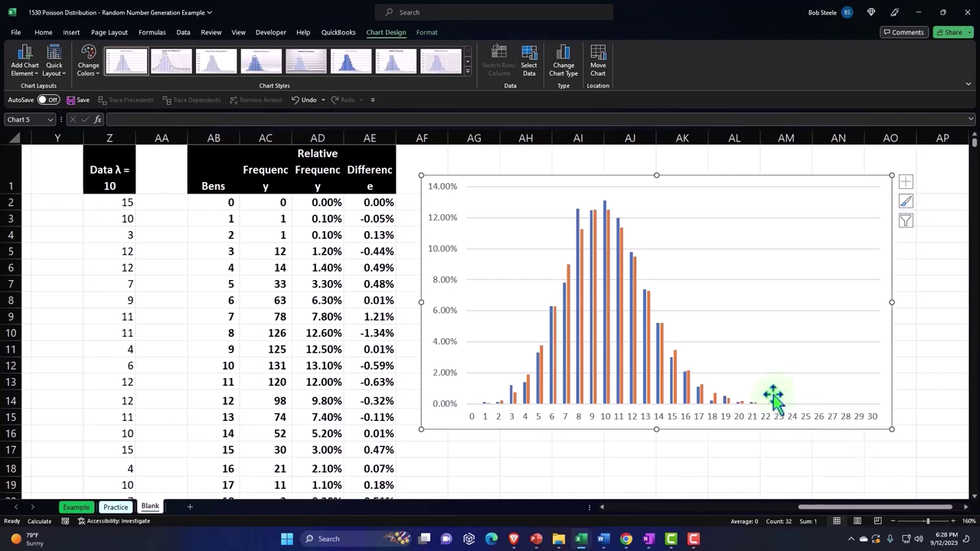
left_click(906, 185)
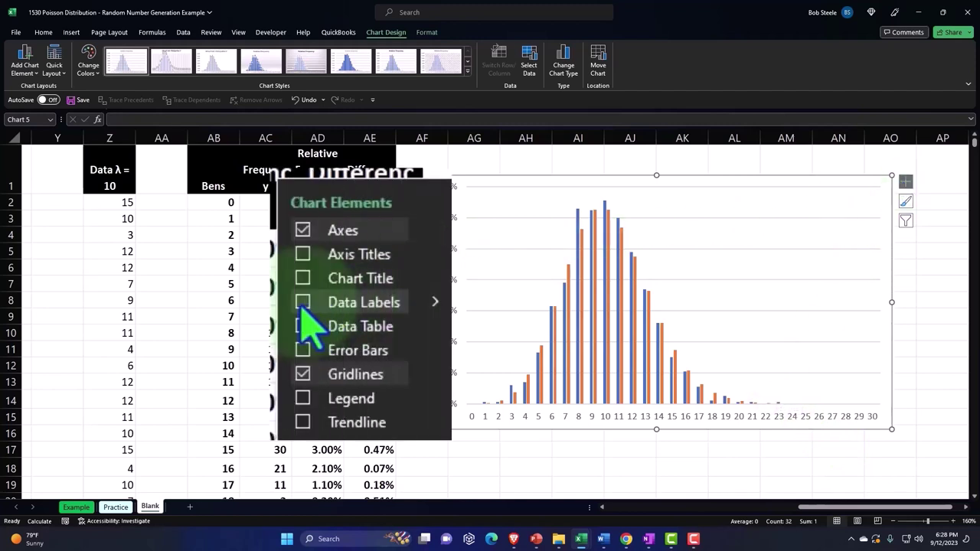
left_click(303, 304)
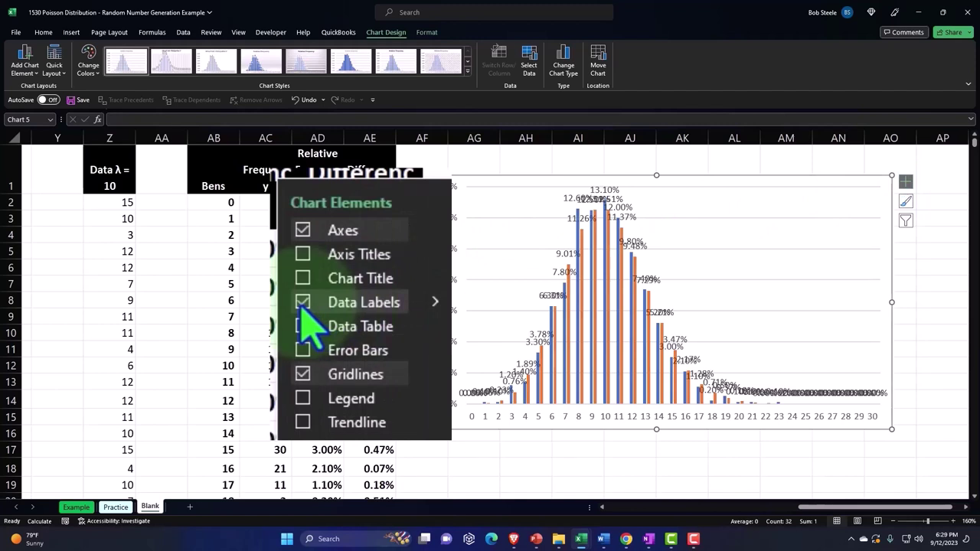
left_click(344, 225)
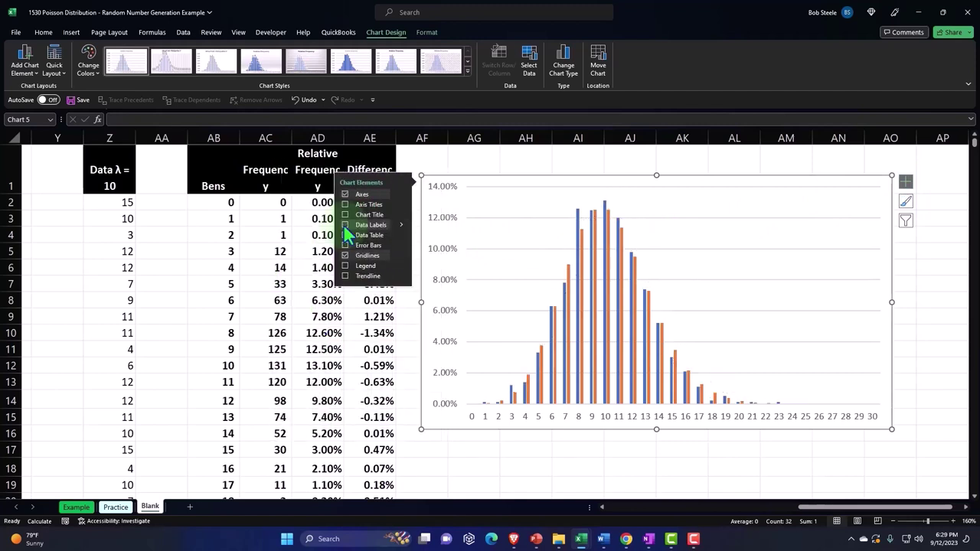
left_click(473, 167)
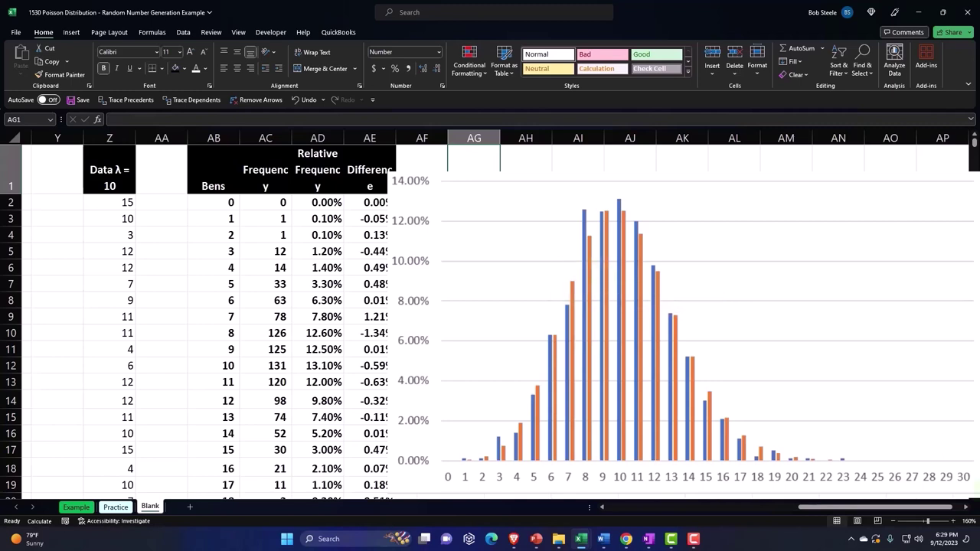
Widen the chart to the right, leaving it without axis titles or a chart title
left_click_drag(582, 306, 608, 313)
left_click_drag(966, 441, 936, 439)
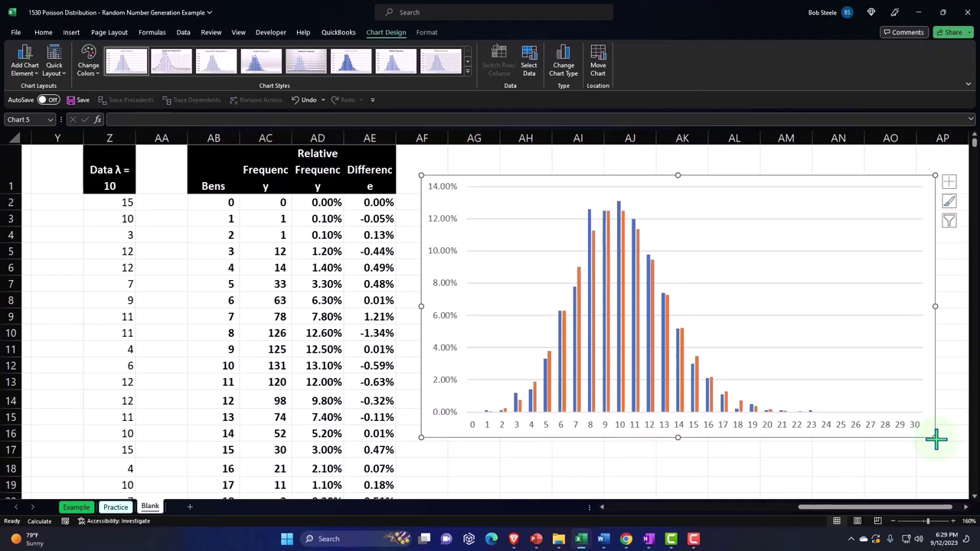
left_click(949, 182)
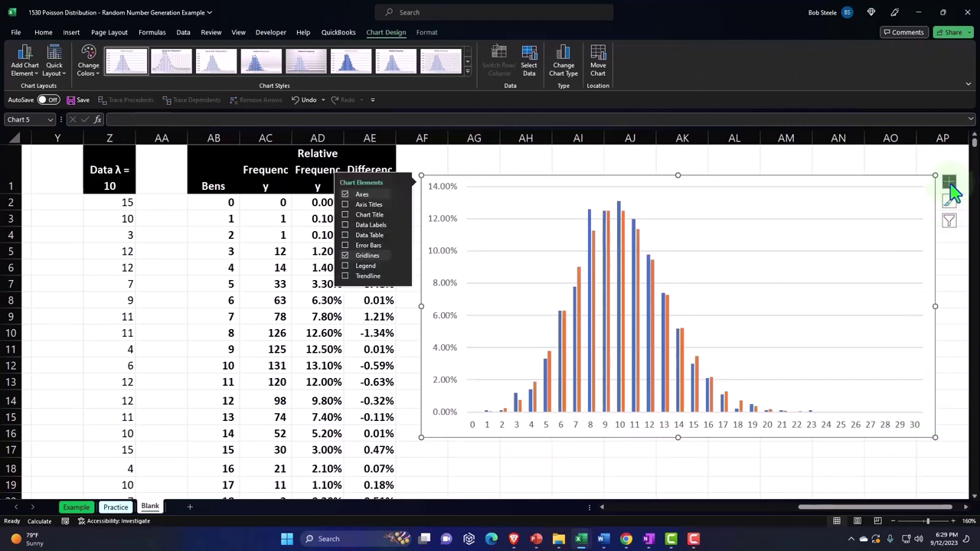
left_click(345, 204)
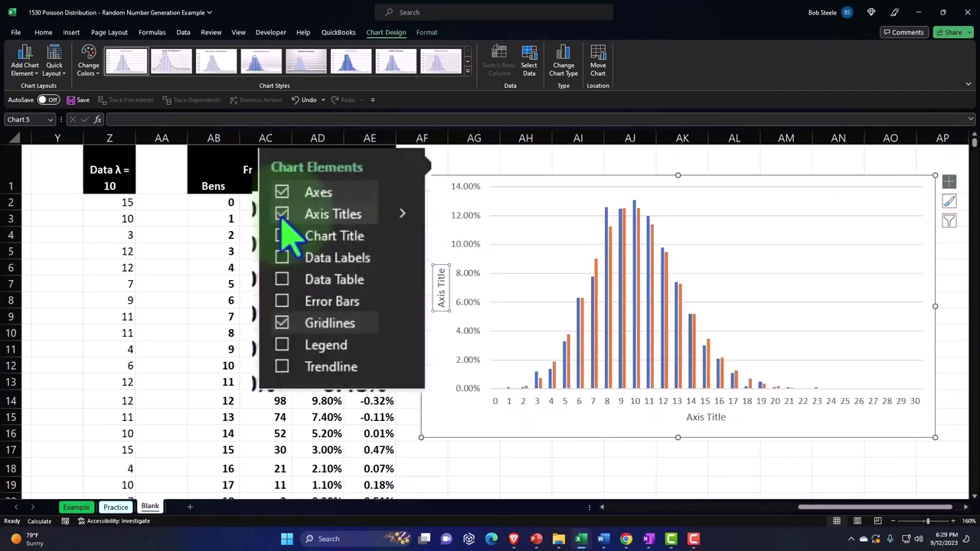
left_click(282, 214)
left_click(282, 236)
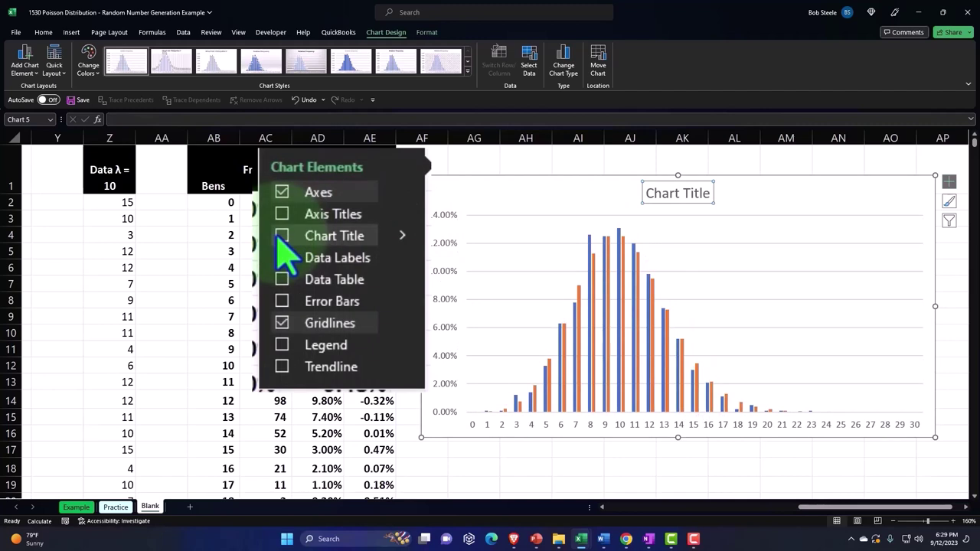
left_click(280, 236)
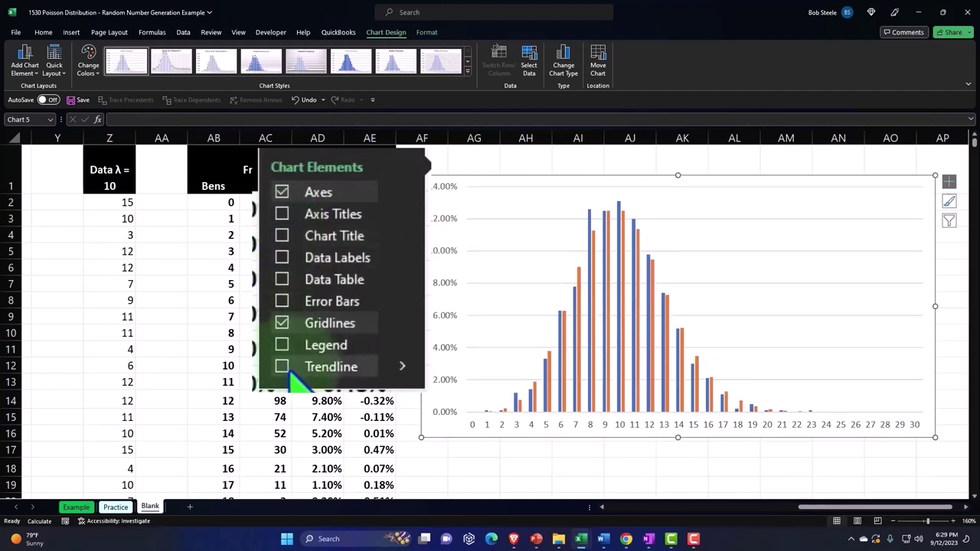
Add a legend naming Relative Frequency and P(x), then enlarge the chart slightly
left_click(282, 346)
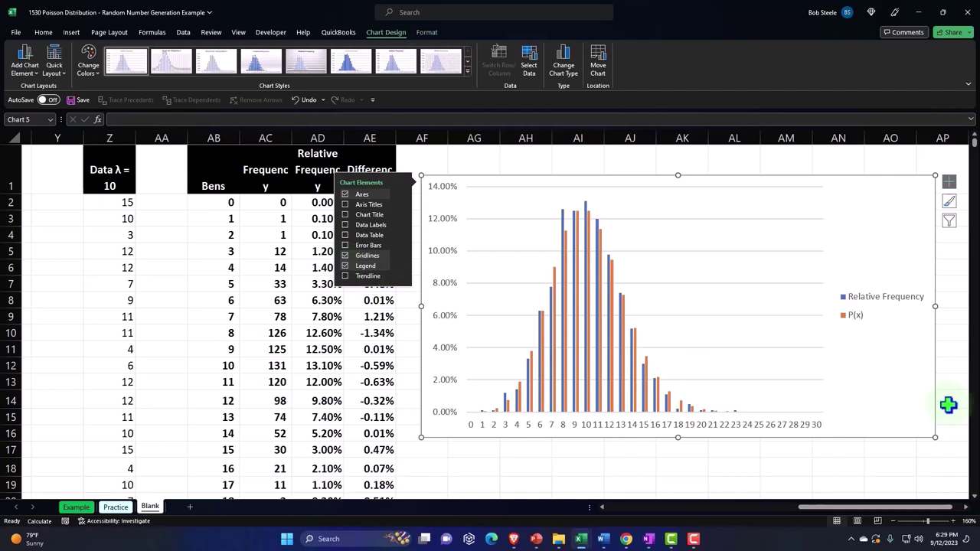
left_click(485, 151)
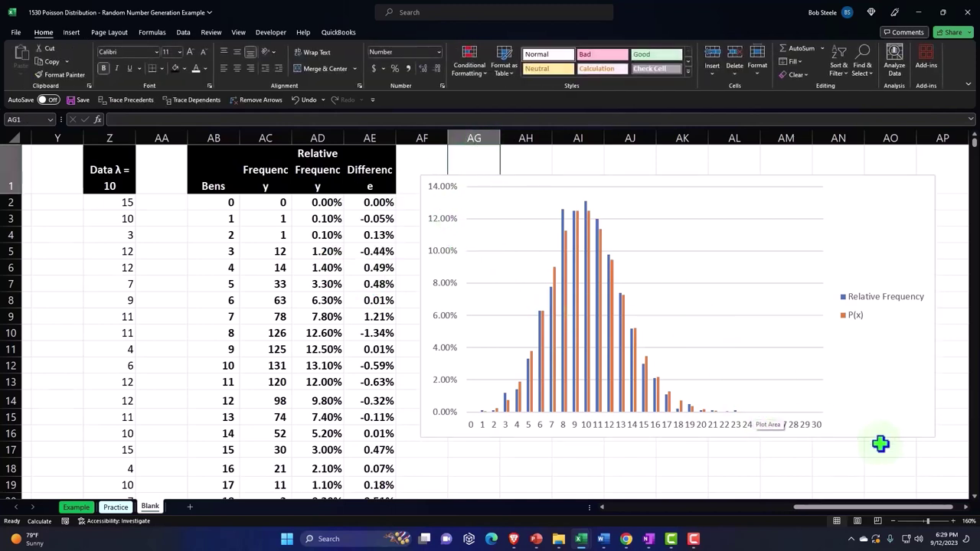
left_click(934, 437)
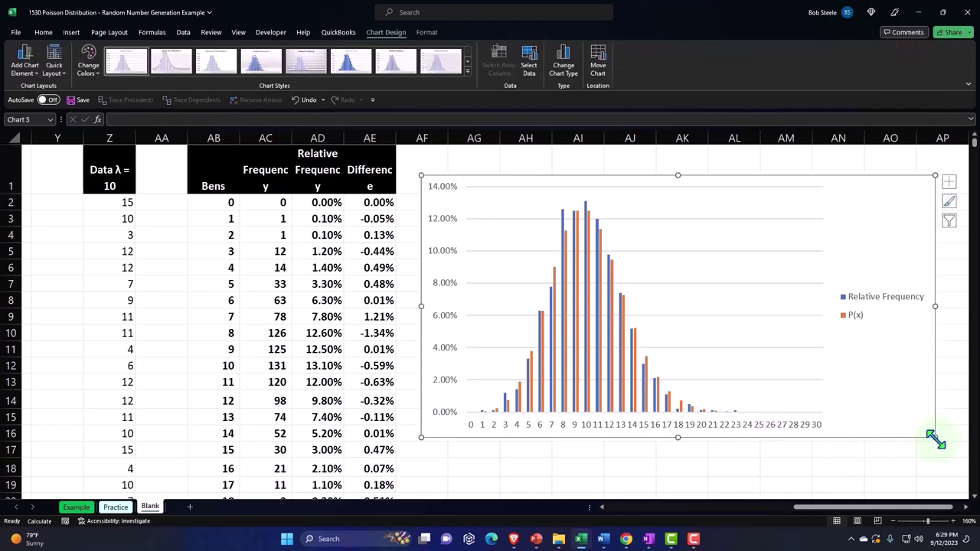
left_click_drag(934, 436, 949, 445)
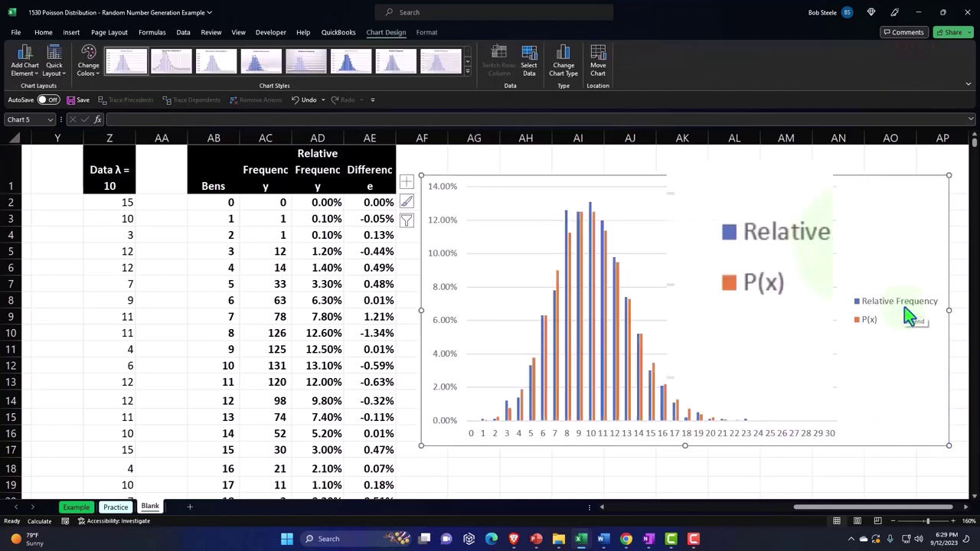